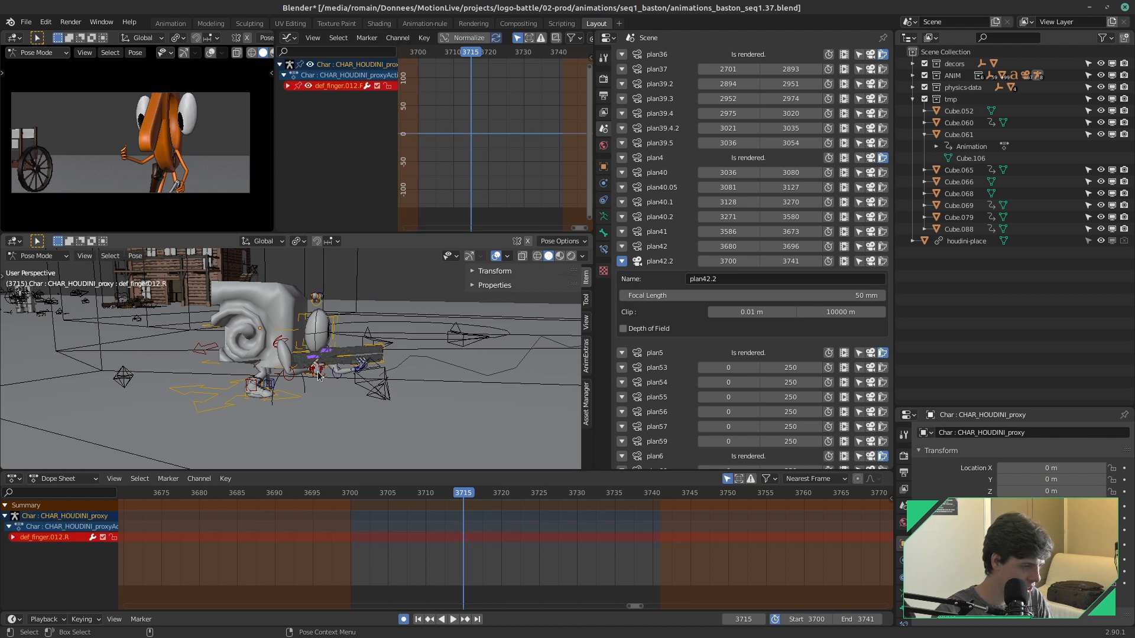
Step: Select the halo-gun control of CHAR_HOUDINI_proxy and keyframe its current Charge Power at frame 3696
key("KP_Decimal")
key("ctrl+s")
scroll(318, 376, "down", 8)
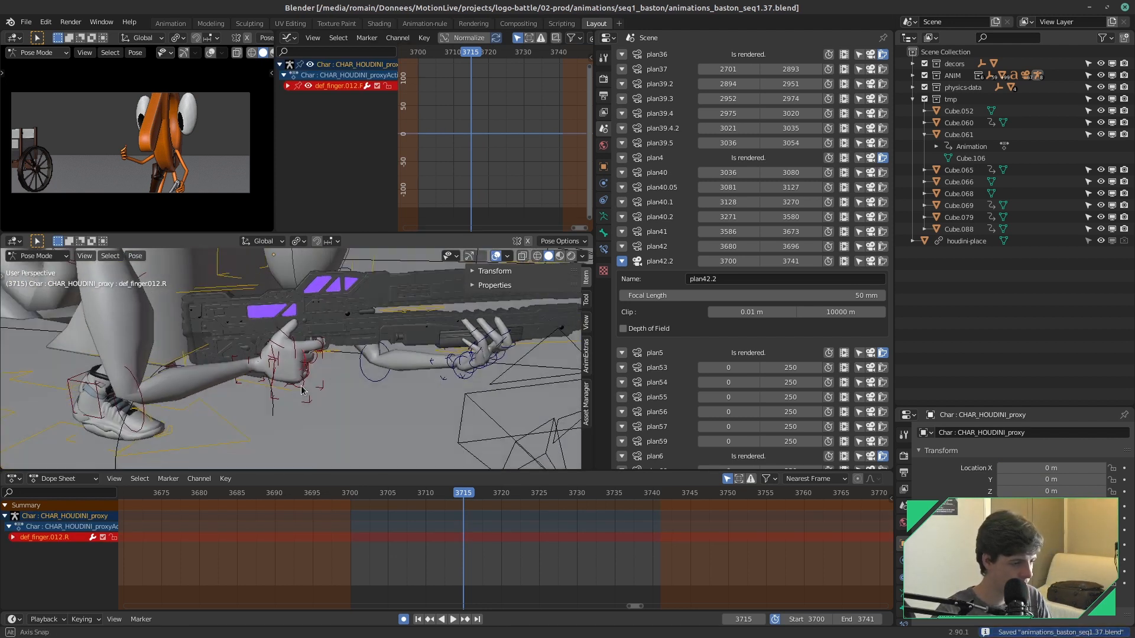
middle_click_drag(303, 372, 313, 390)
left_click(331, 347)
left_click(222, 302)
middle_click_drag(396, 366, 403, 342)
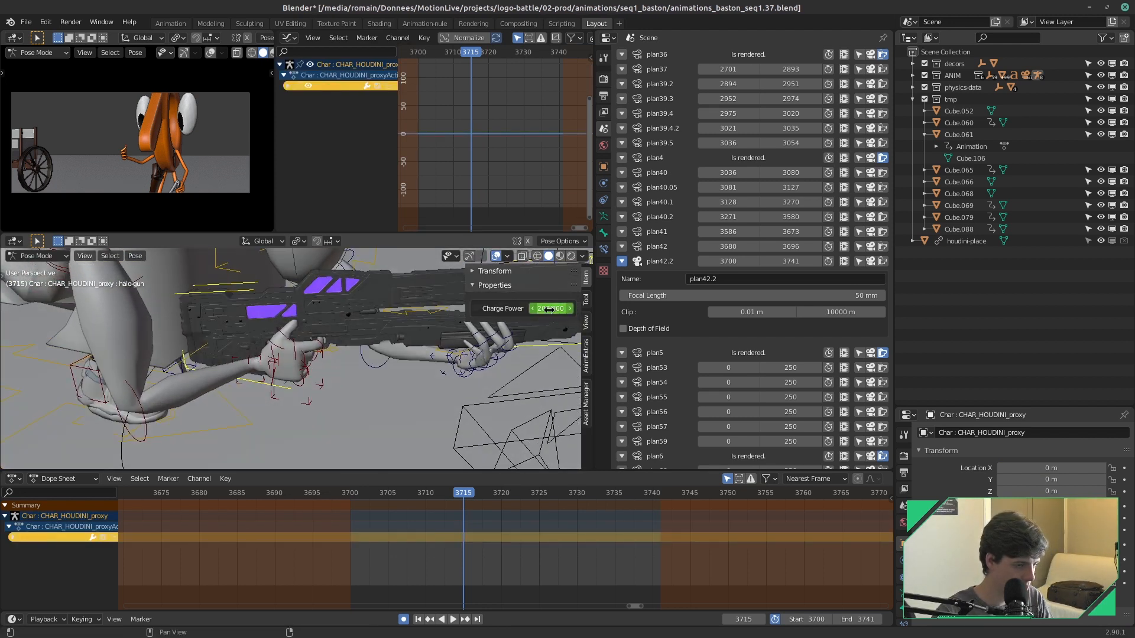
left_click_drag(465, 495, 351, 501)
key("i")
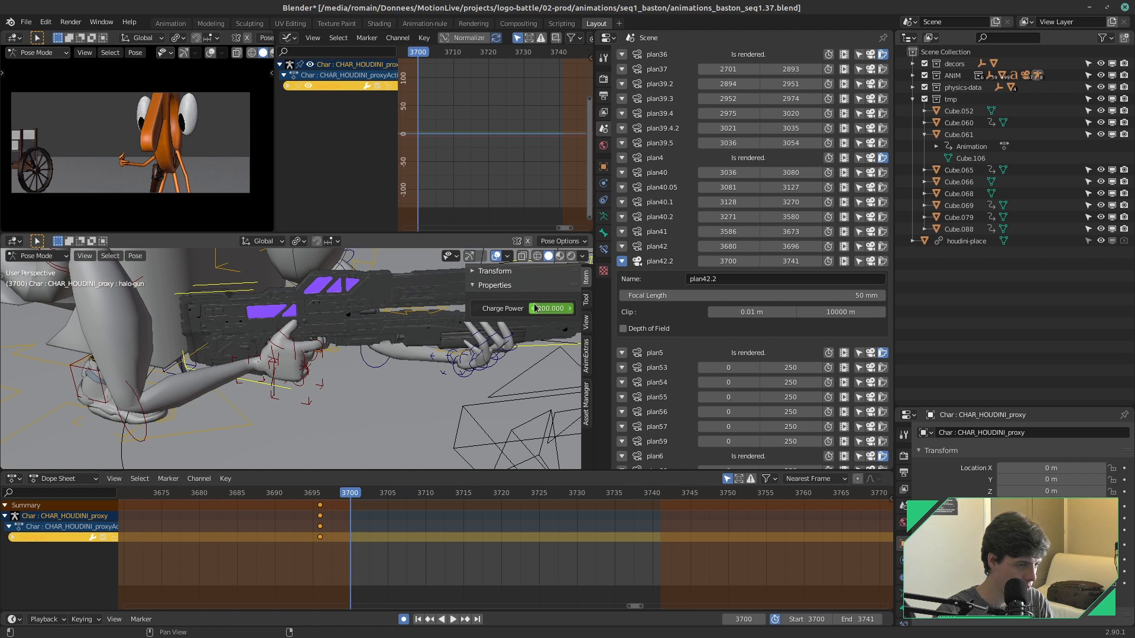
Step: Set the halo-gun's Charge Power to 0 at frame 3700, keyframe it, and save the file
type("0")
key("Return")
key("i")
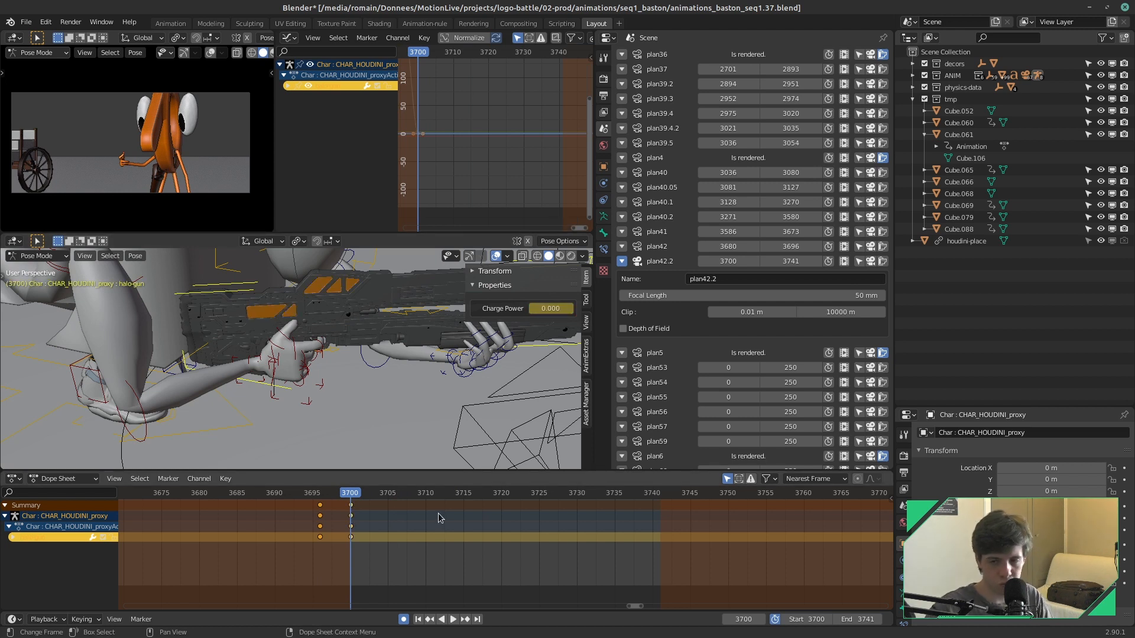
key("ctrl+s")
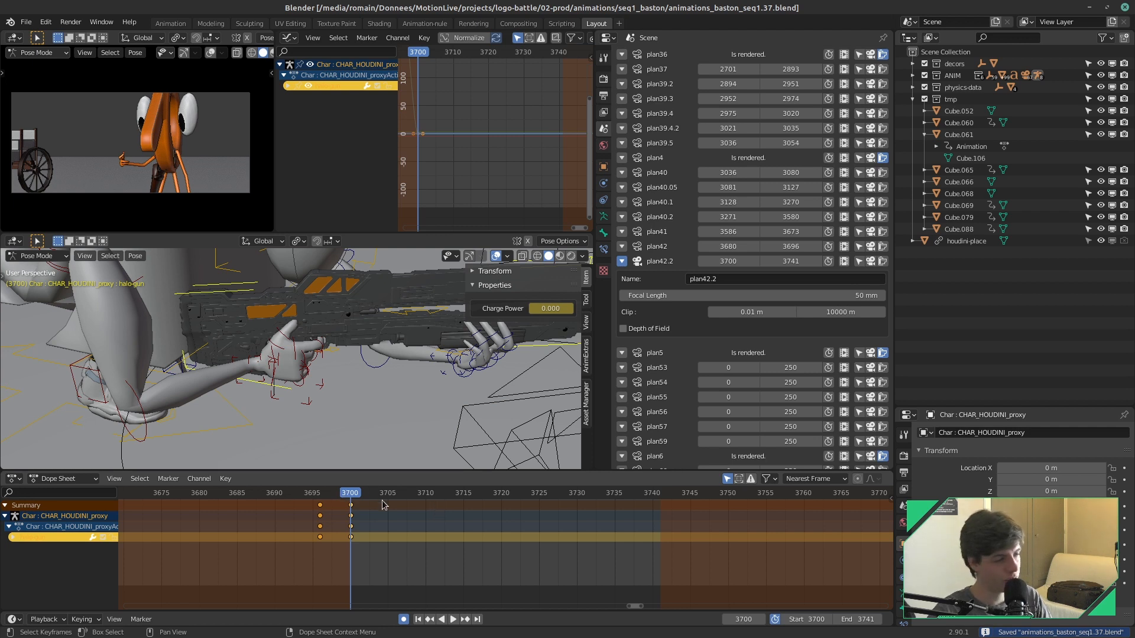
Step: Play back the plan42.2 shot to check the animation, deselect the halo-gun control, and save the file
key("space")
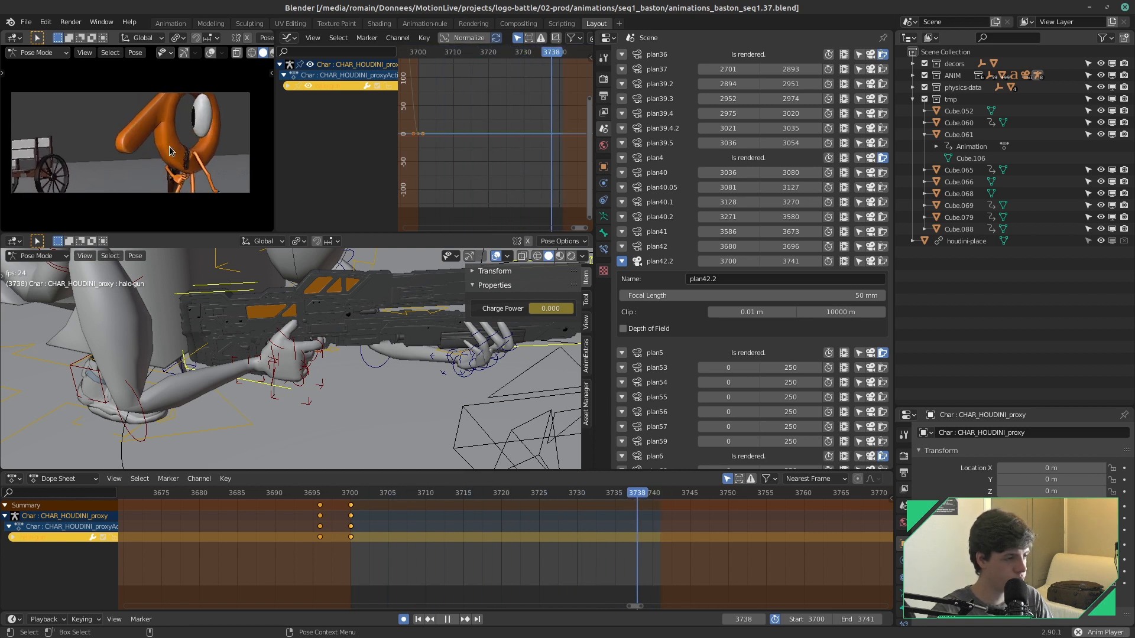
key("space")
key("ctrl+s")
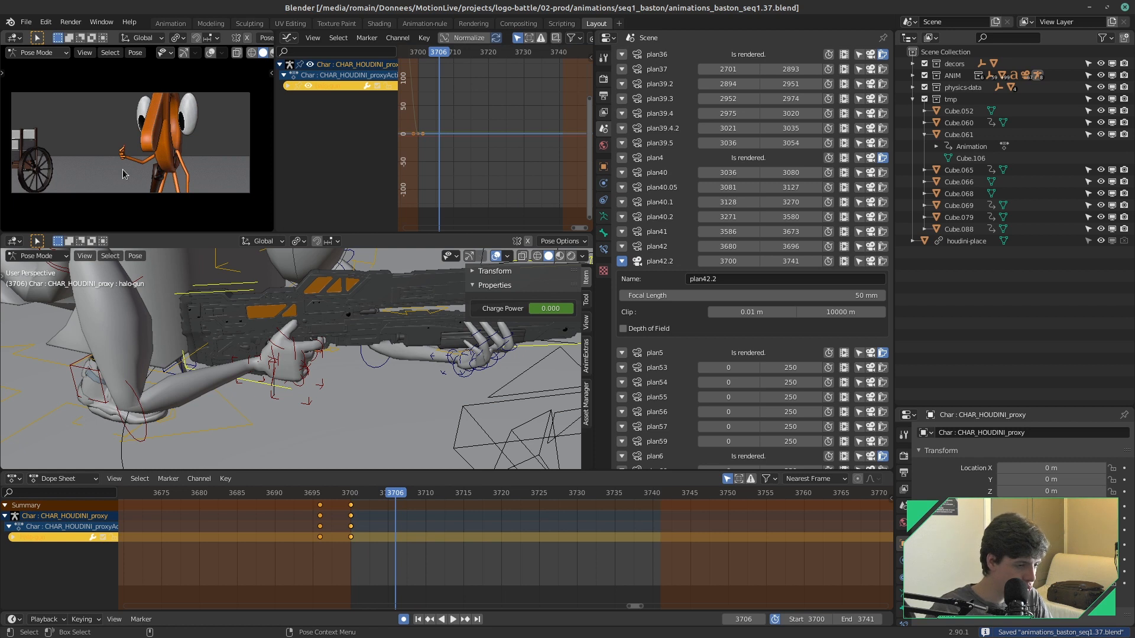
scroll(506, 550, "down", 3)
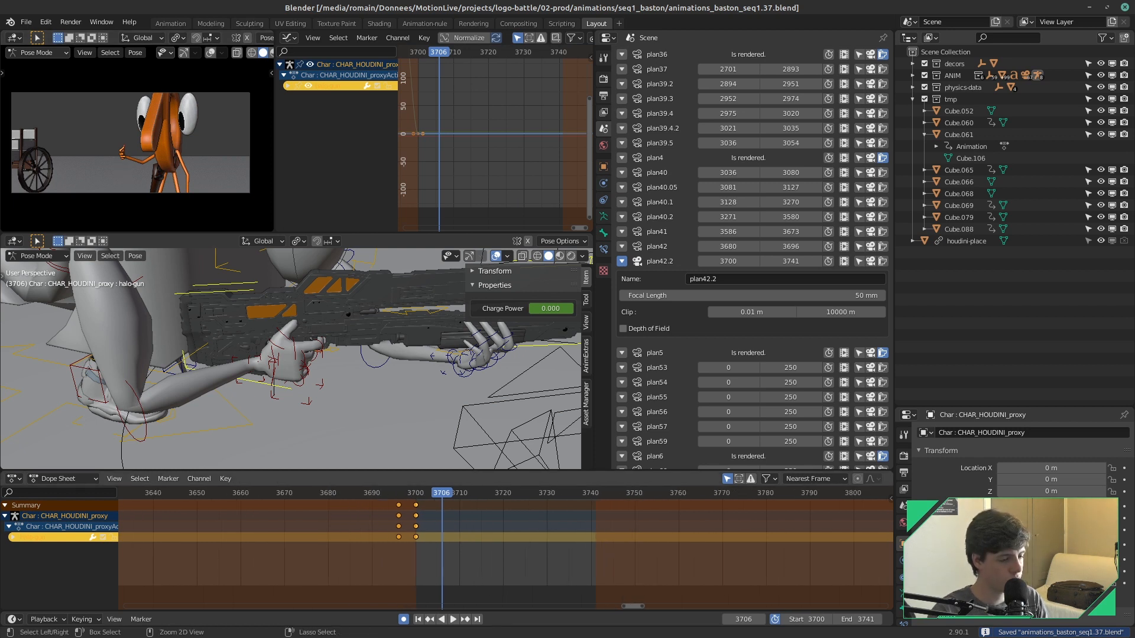
middle_click_drag(467, 395, 402, 399)
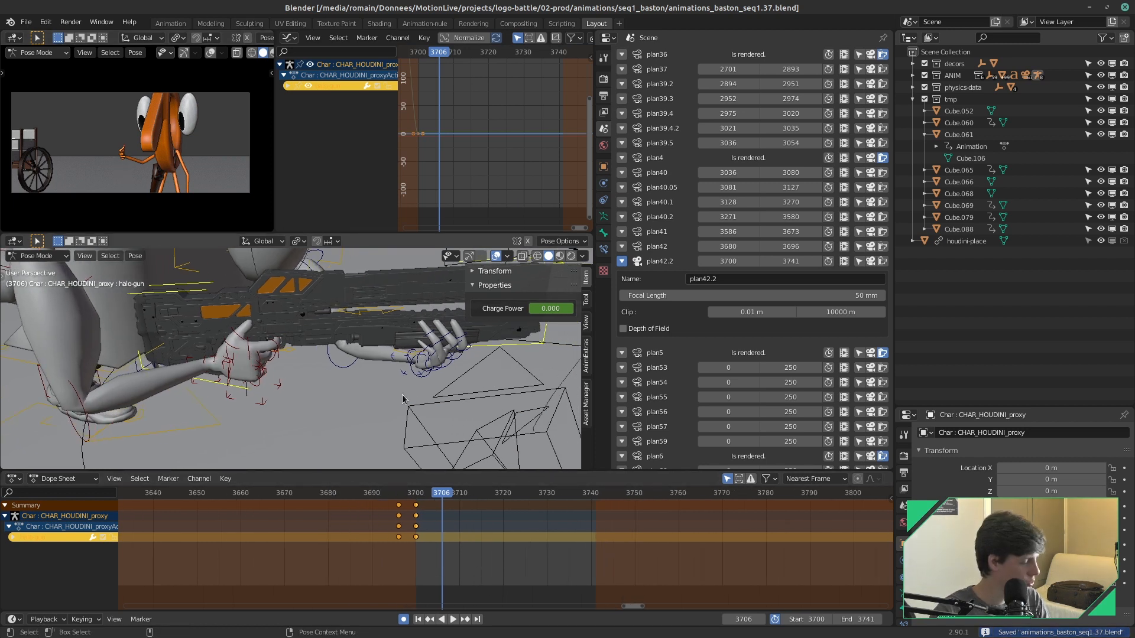
scroll(413, 400, "down", 6)
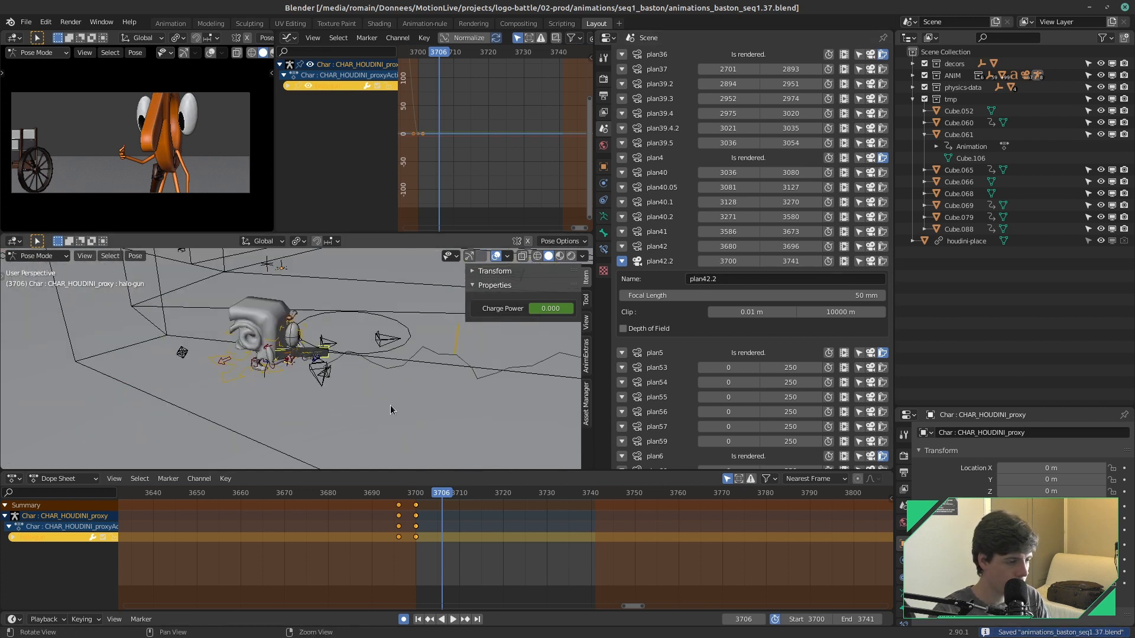
left_click(390, 406)
key("ctrl+s")
Step: Check the end of the shot list, collapse the tmp collection, and expand the cameras collection inside ANIM
scroll(320, 394, "up", 5)
scroll(320, 394, "down", 7)
left_click_drag(390, 371, 580, 367, "alt")
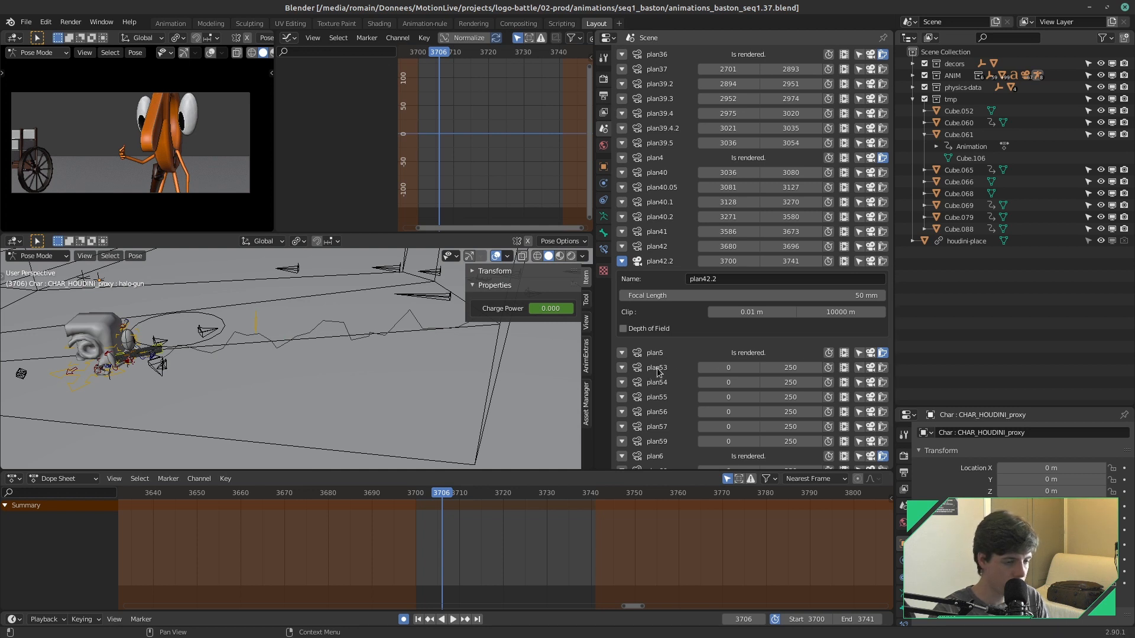
scroll(659, 372, "down", 4)
scroll(662, 378, "down", 1)
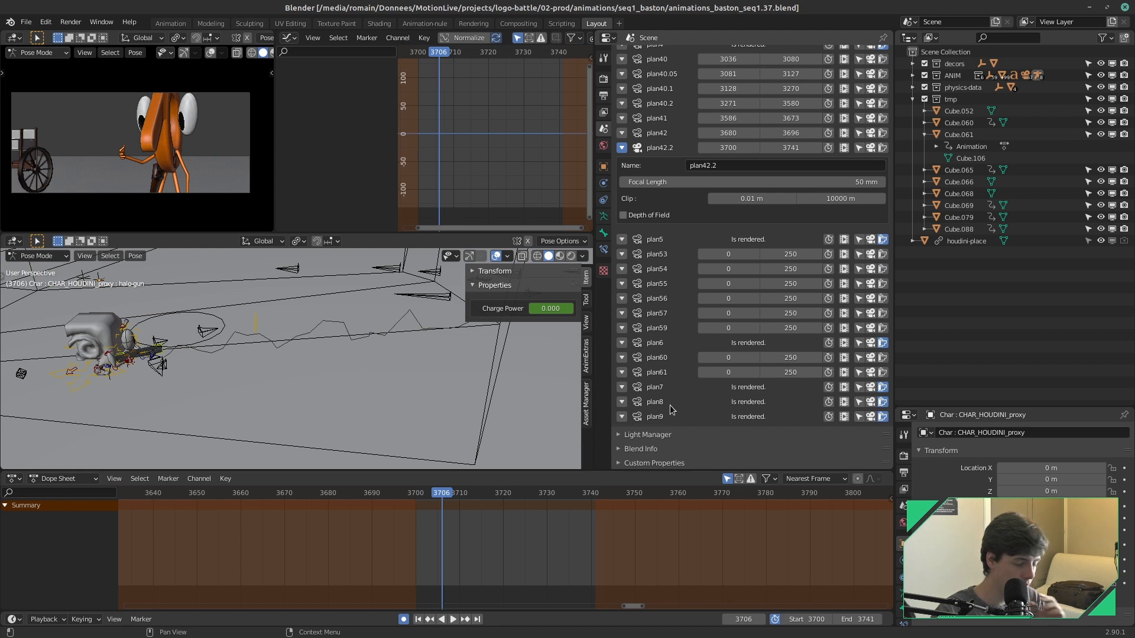
left_click(913, 99)
key("ctrl+s")
left_click(913, 75)
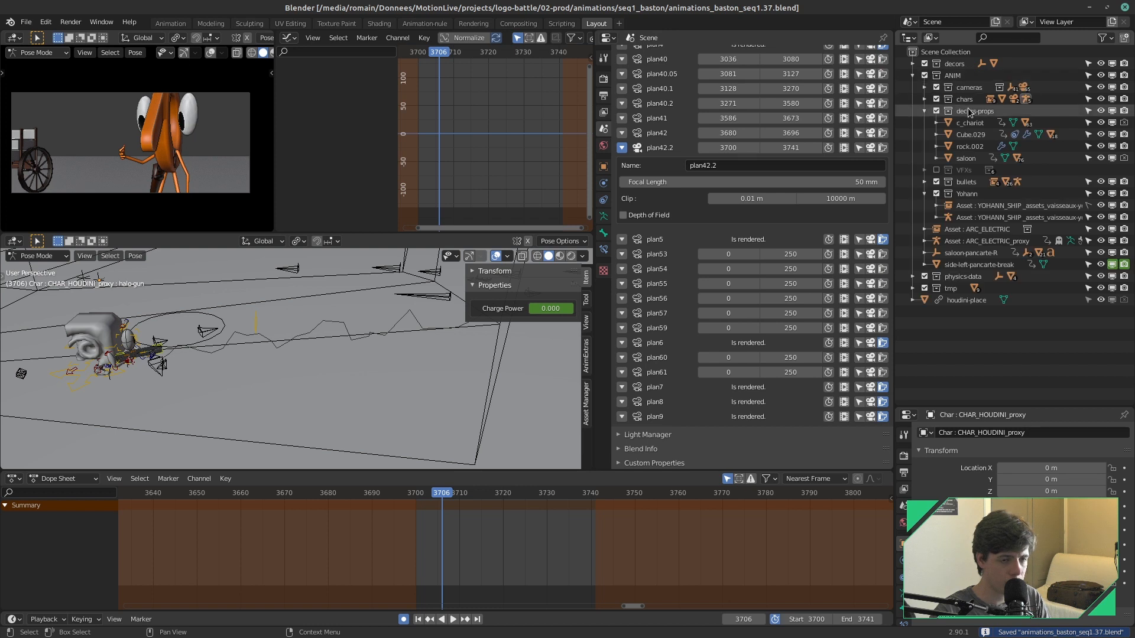
left_click(924, 111)
left_click(924, 87)
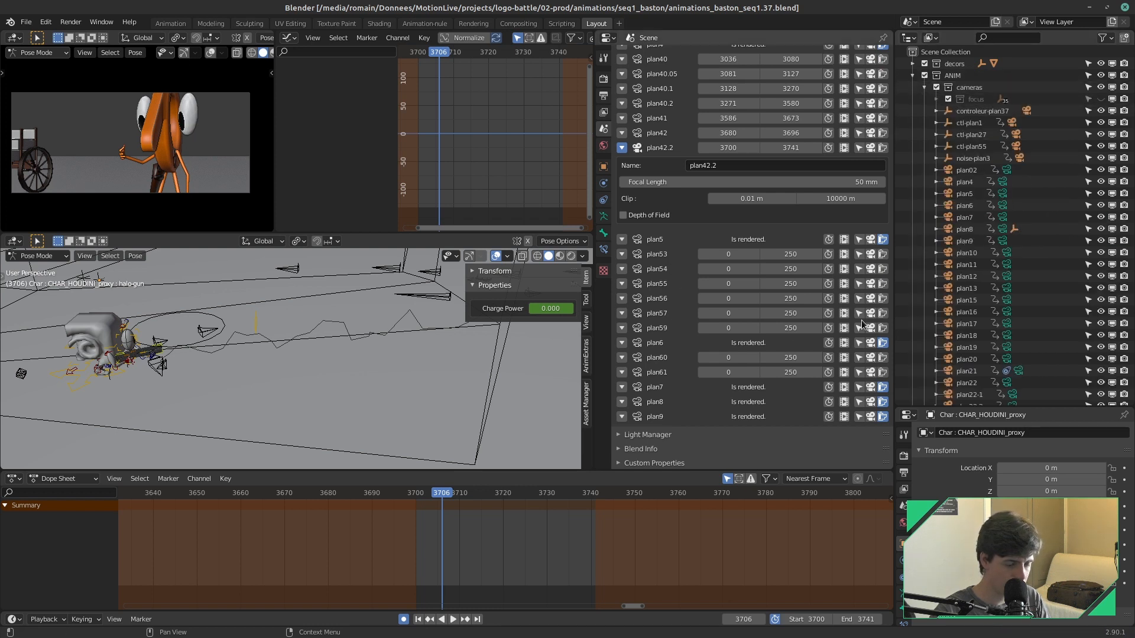
Step: Delete the cameras from plan53 to plan61 in the cameras collection
scroll(976, 295, "down", 15)
scroll(975, 296, "up", 1)
left_click(969, 275)
key("b")
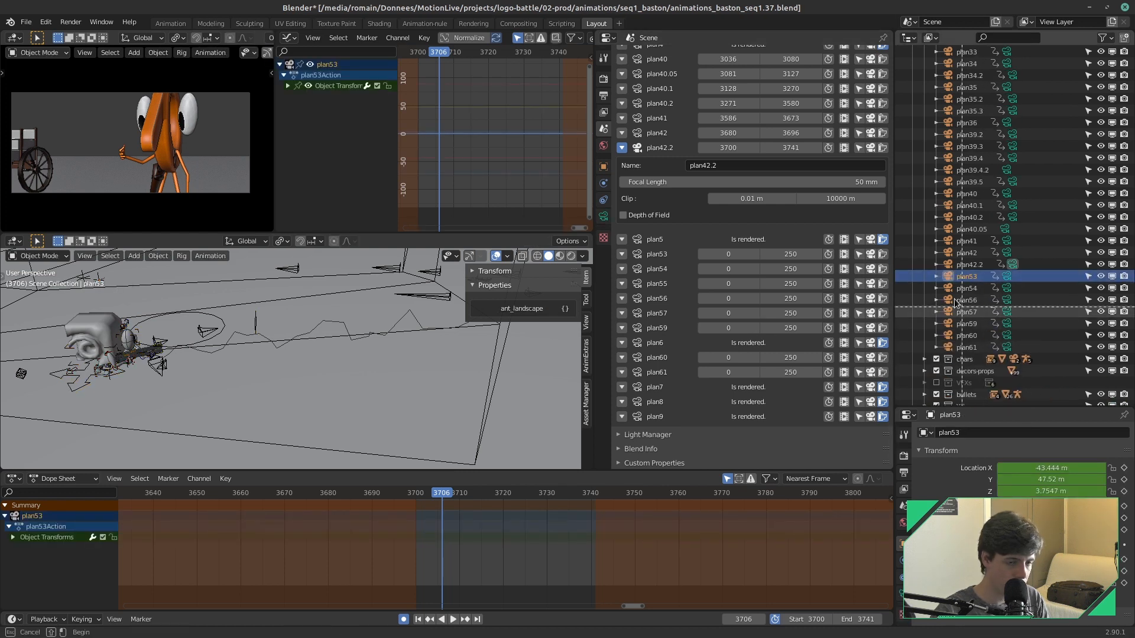
left_click_drag(976, 350, 976, 286)
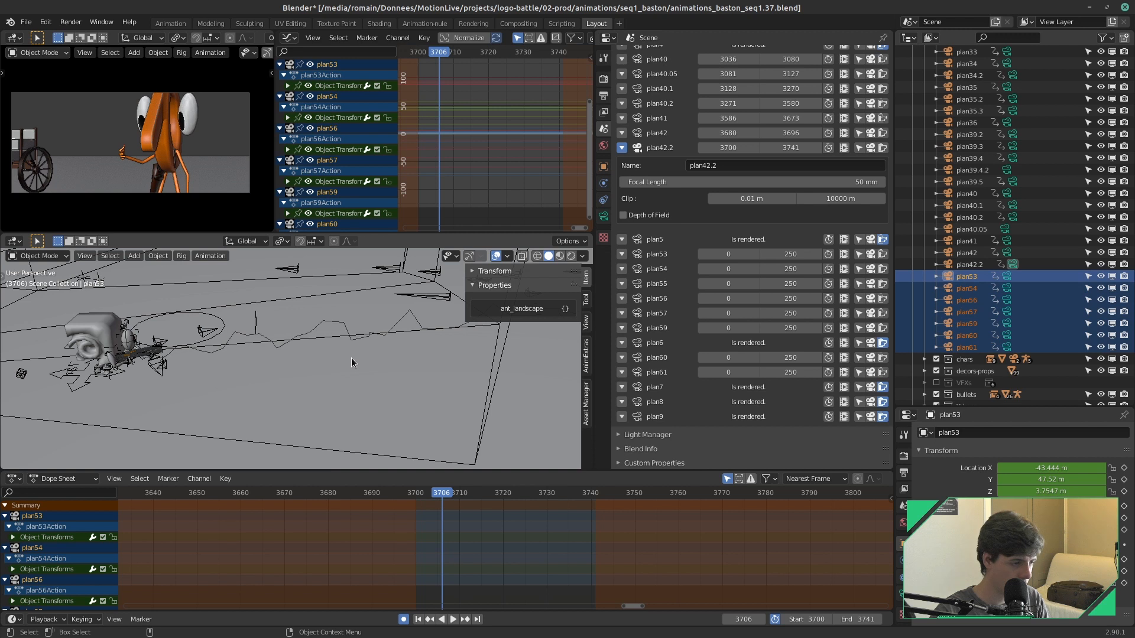
key("KP_Decimal")
key("x")
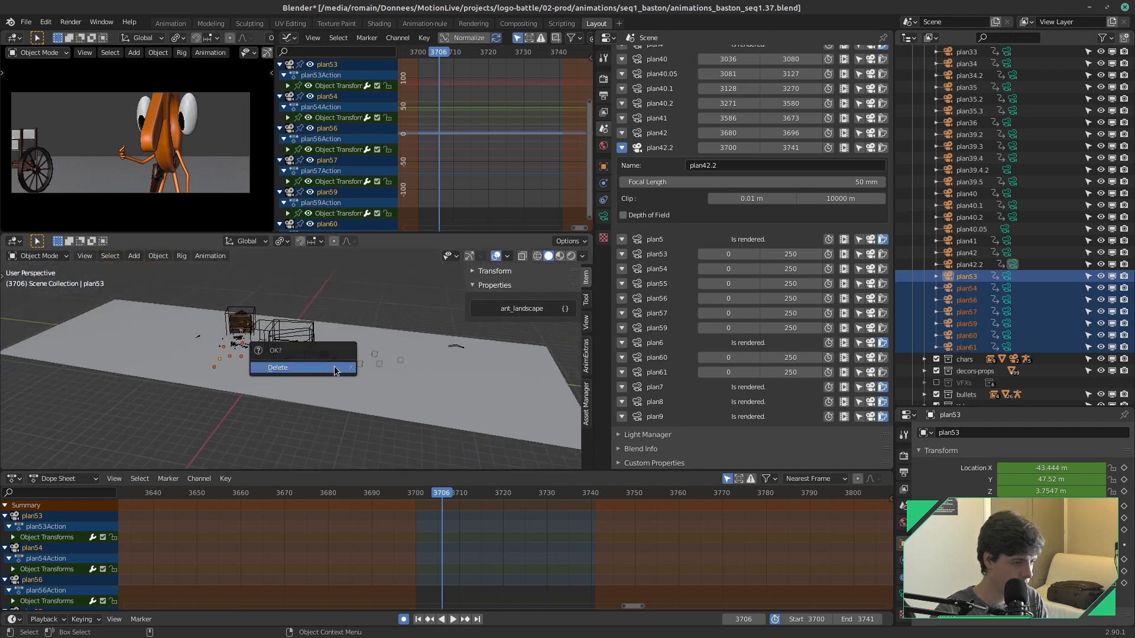
left_click(334, 368)
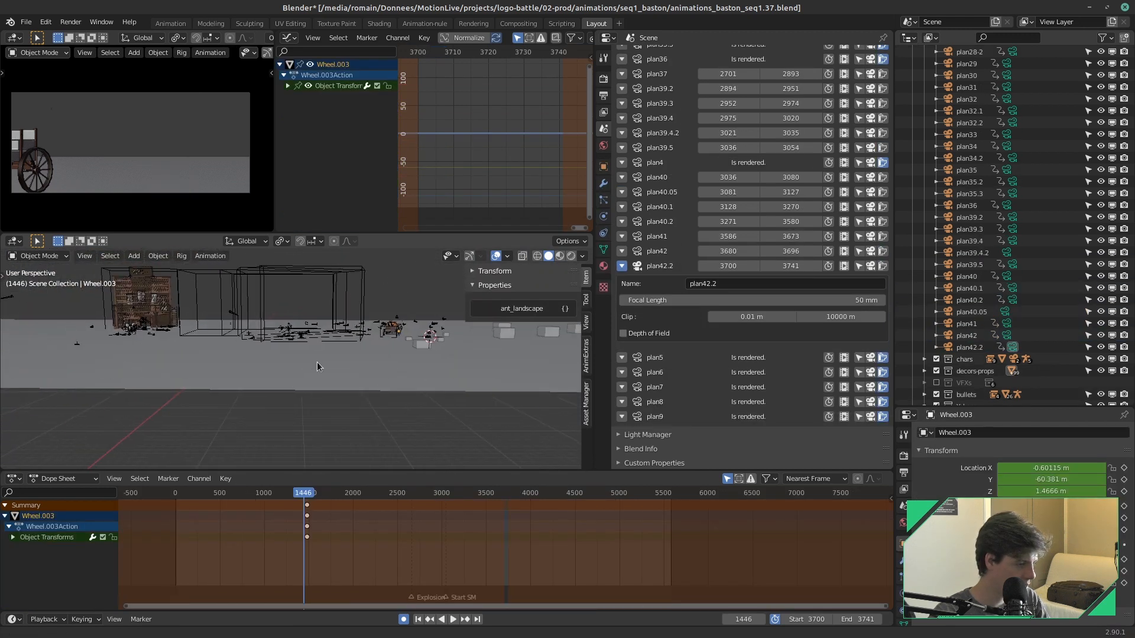
Step: Add a 25 mm camera while viewing the character holding the gun, with nothing else selected
middle_click_drag(377, 395, 218, 384)
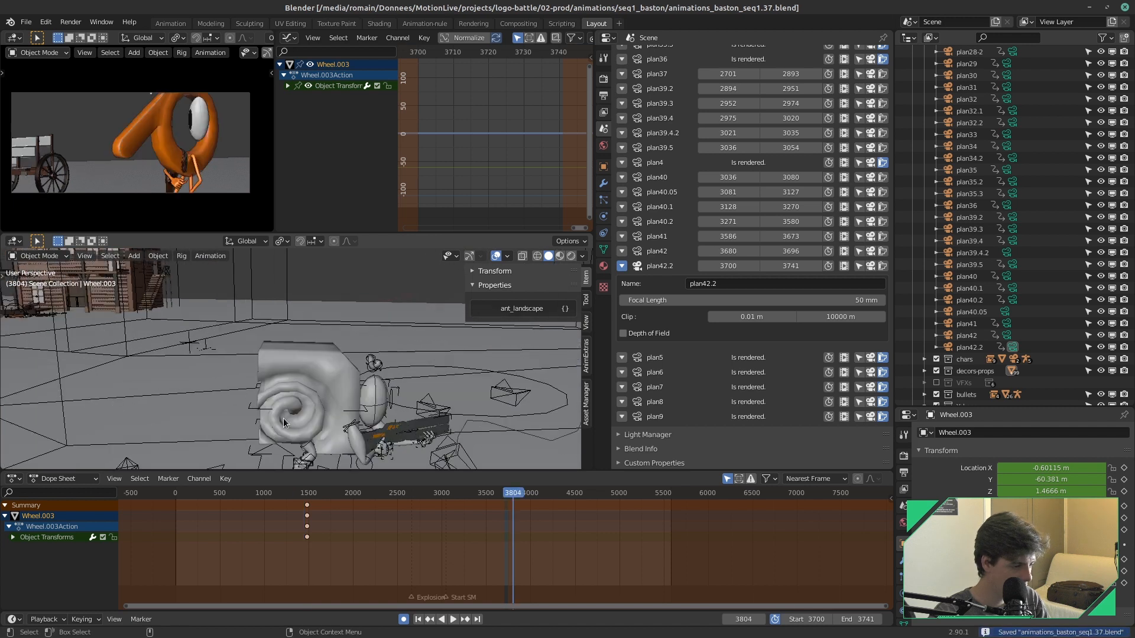
middle_click_drag(372, 378, 258, 408)
scroll(319, 375, "up", 7)
scroll(316, 370, "down", 7)
left_click_drag(258, 407, 215, 384, "alt")
right_click_drag(215, 385, 254, 378, "alt")
left_click_drag(266, 378, 241, 375, "alt")
right_click_drag(241, 375, 340, 363, "alt")
left_click_drag(354, 362, 293, 381, "alt")
left_click(294, 381)
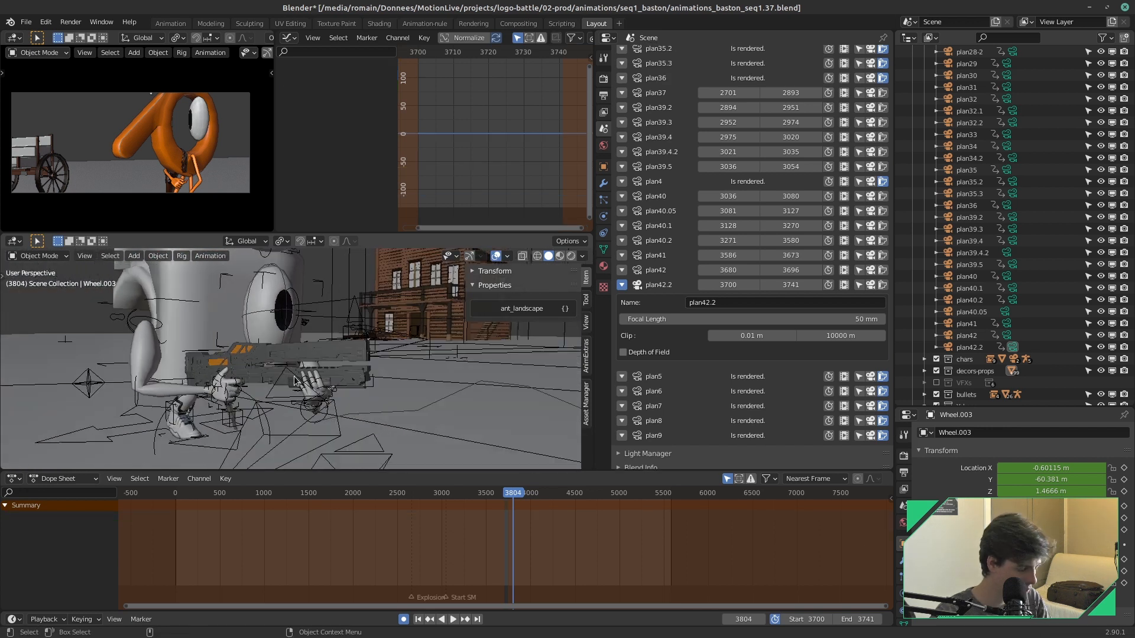
key("shift+c")
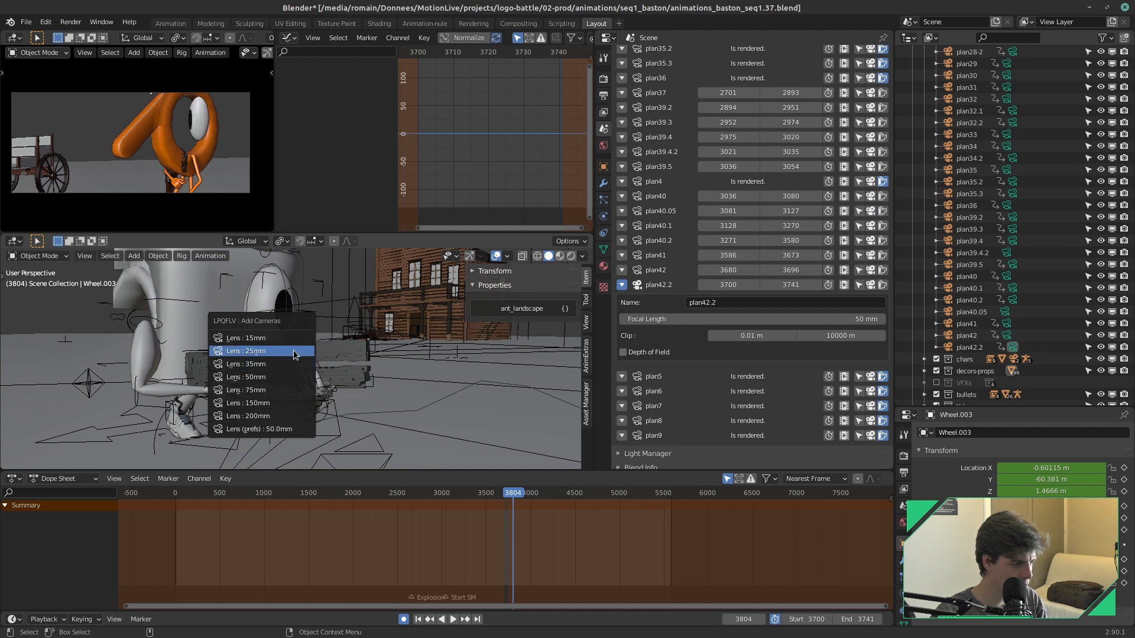
left_click(293, 350)
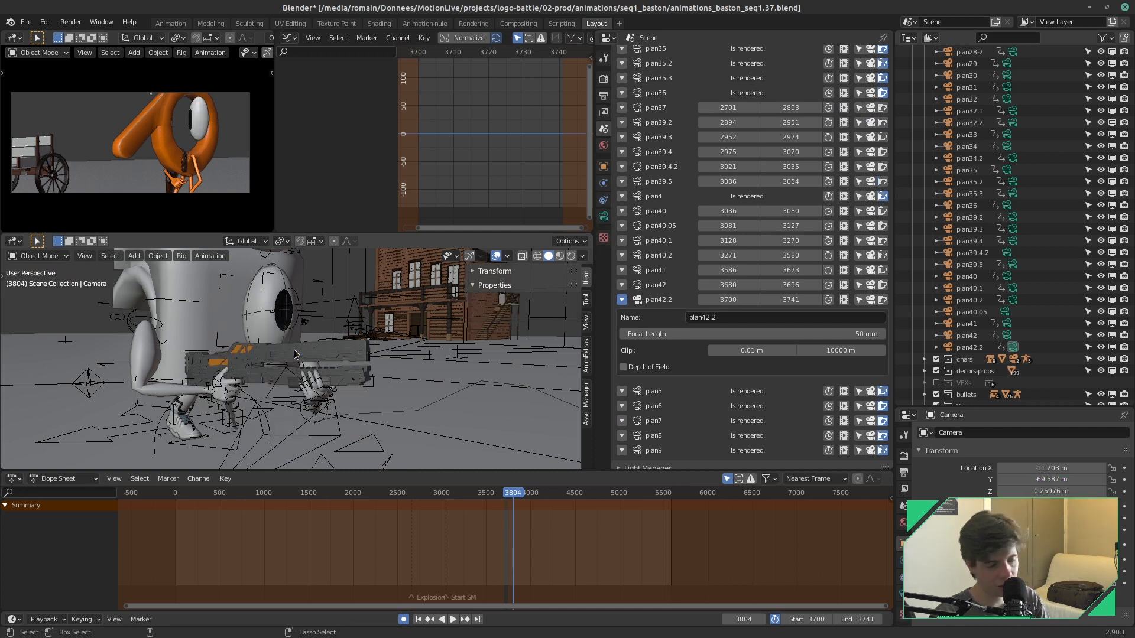
Step: Make the new camera active, align it to the current view, and move it along its local Z toward the gun
key("ctrl+KP_0")
key("KP_0")
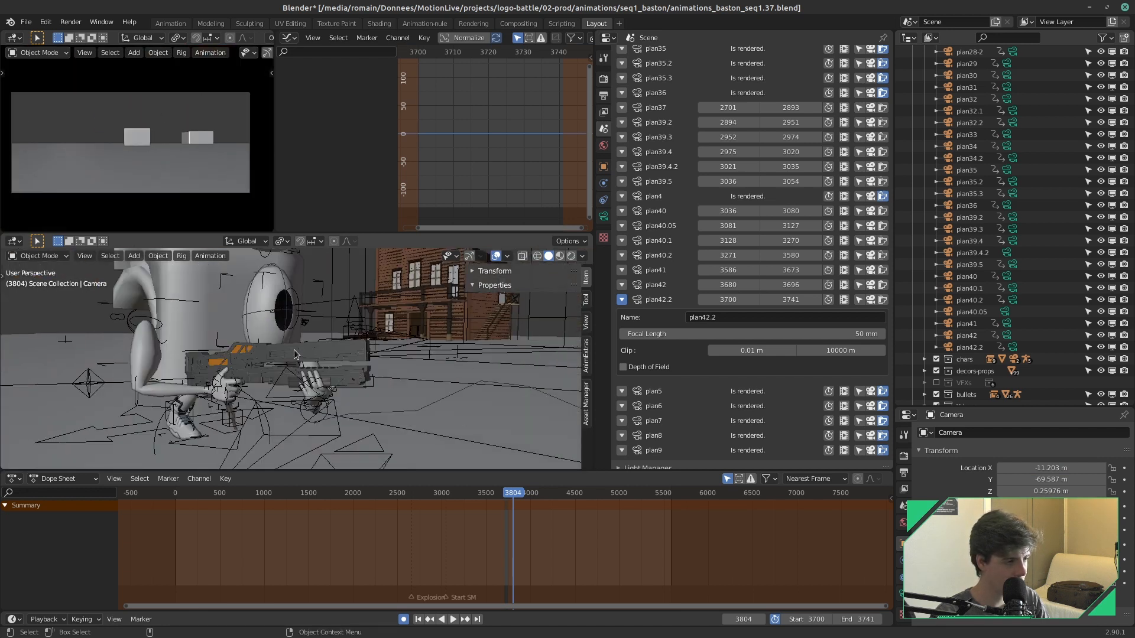
key("ctrl+alt+KP_0")
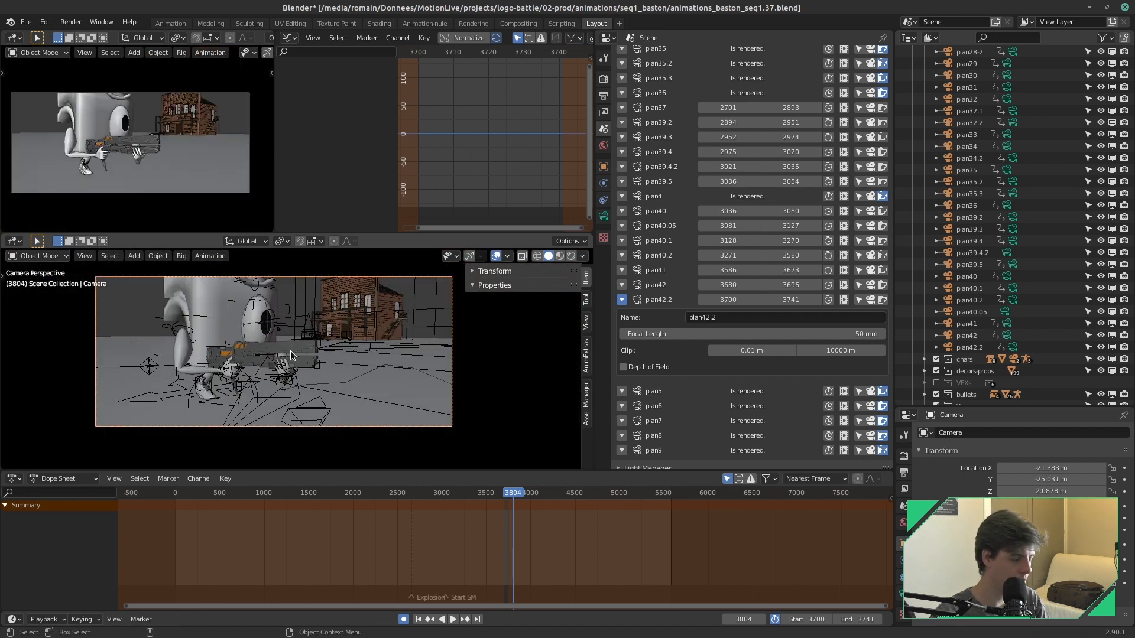
key("g")
key("z")
key("z")
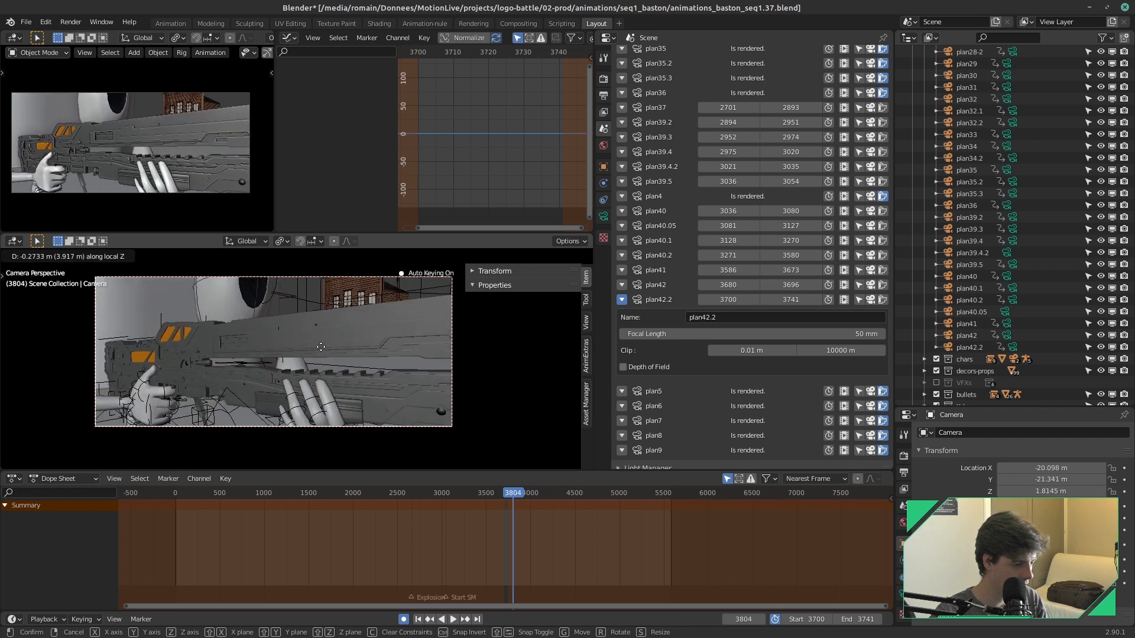
left_click(318, 353)
Step: Rename the new camera as plan42.3
key("F2")
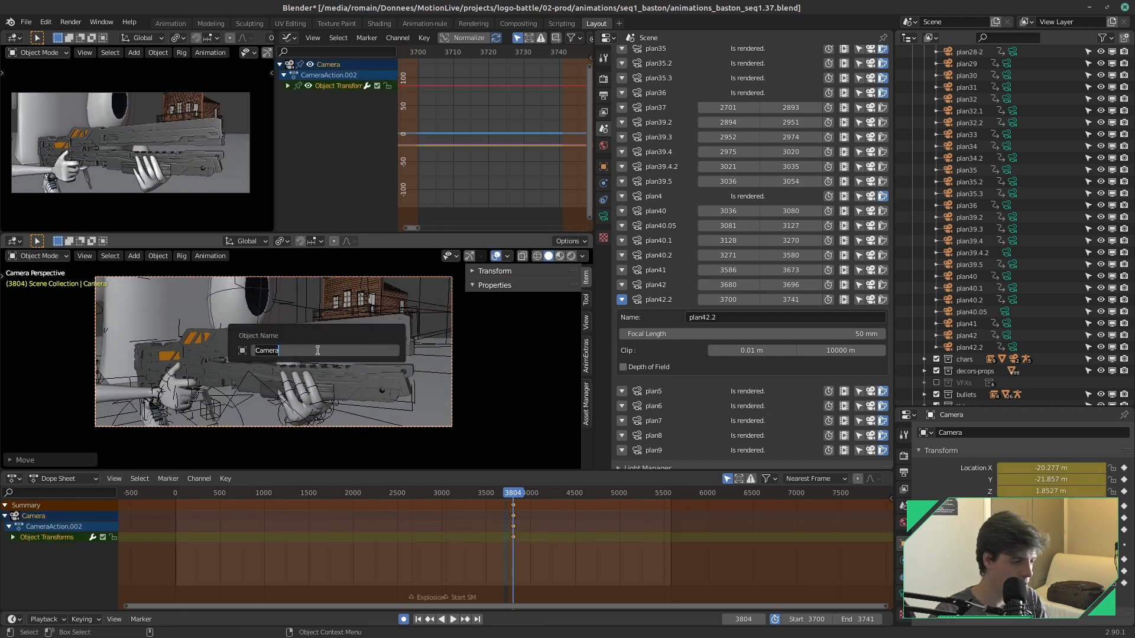
type("plan42")
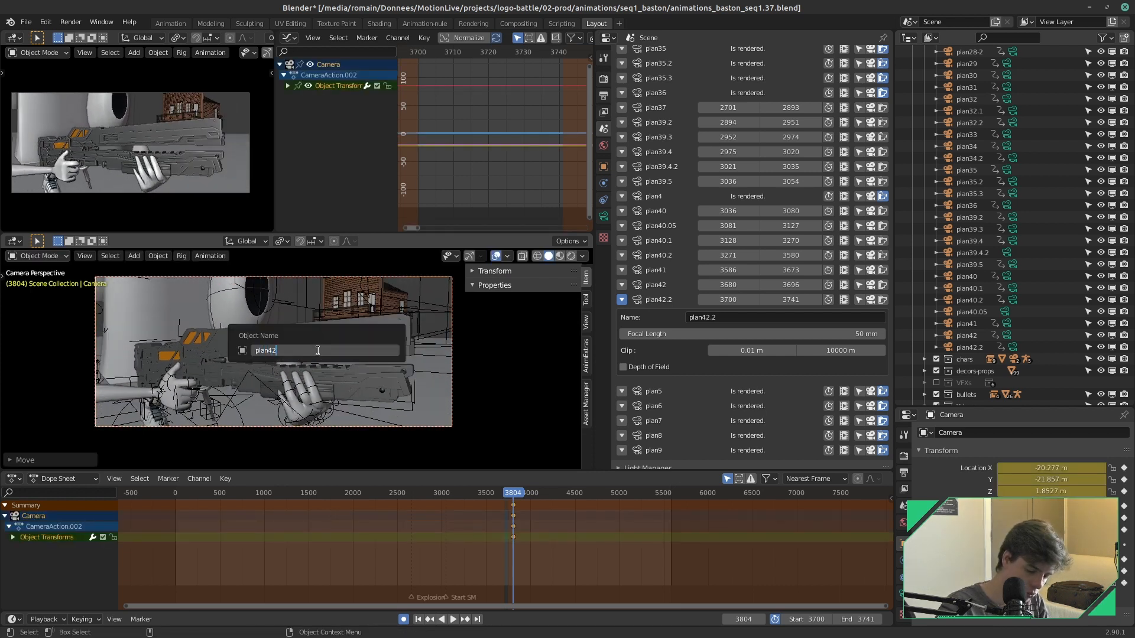
type(".3")
key("Return")
Step: Expand the plan42.3 shot settings and set its frame range to 3742–3792
left_click(622, 376)
scroll(686, 452, "down", 3)
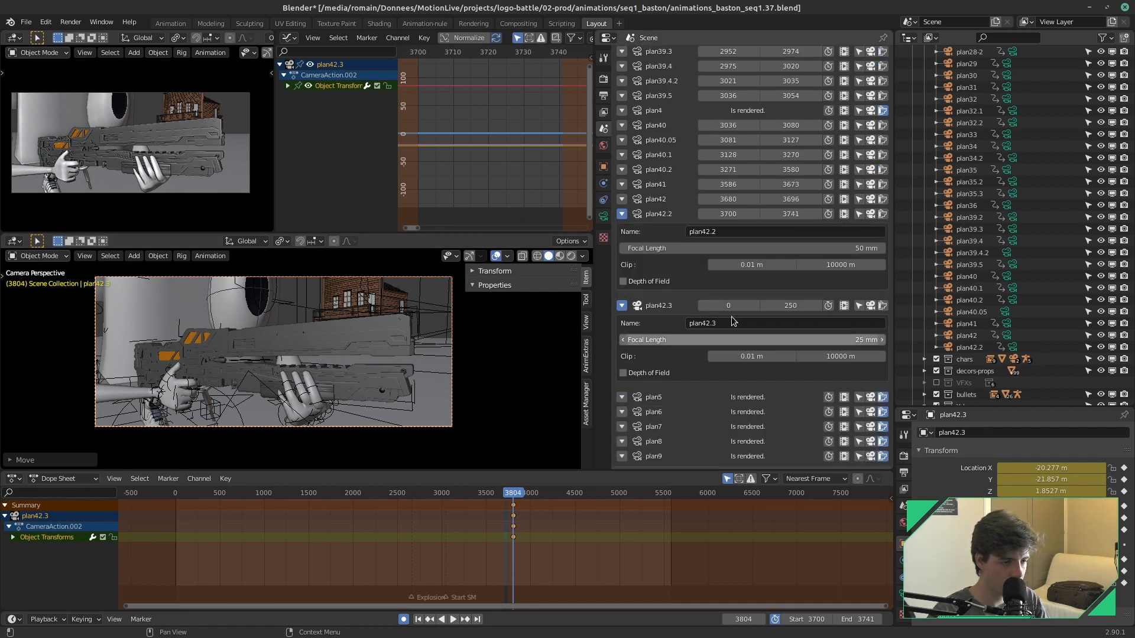
left_click(797, 214)
key("ctrl+c")
key("Return")
type("+1")
key("Return")
left_click(801, 309)
key("ctrl+v")
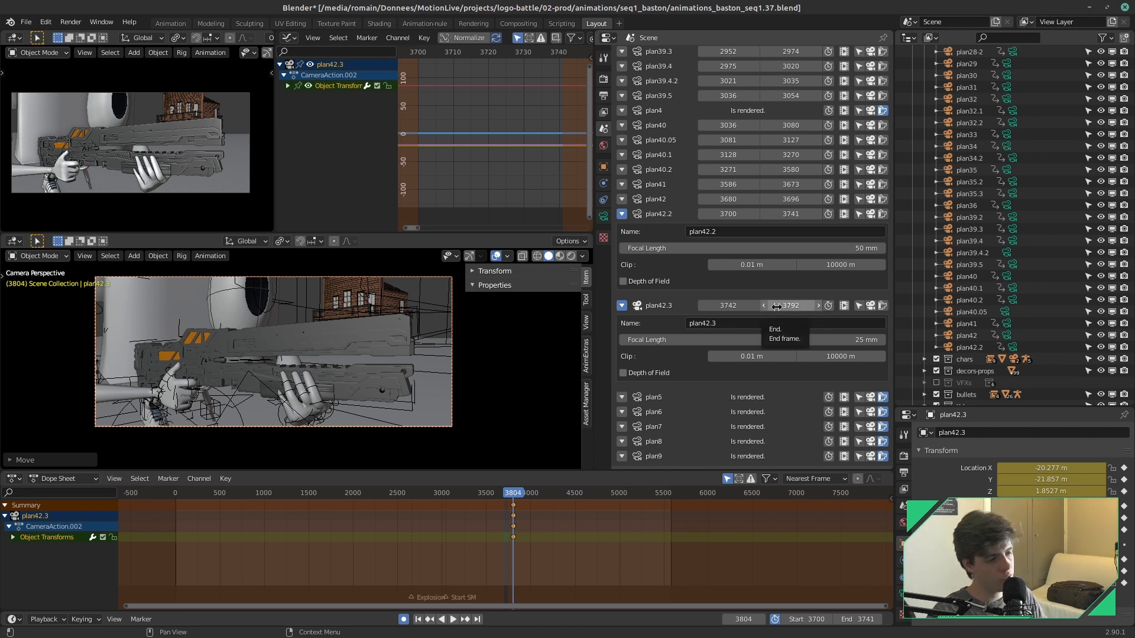
Step: Add the Camera to View lock option to the quick favourites
left_click(439, 430)
left_click(440, 431)
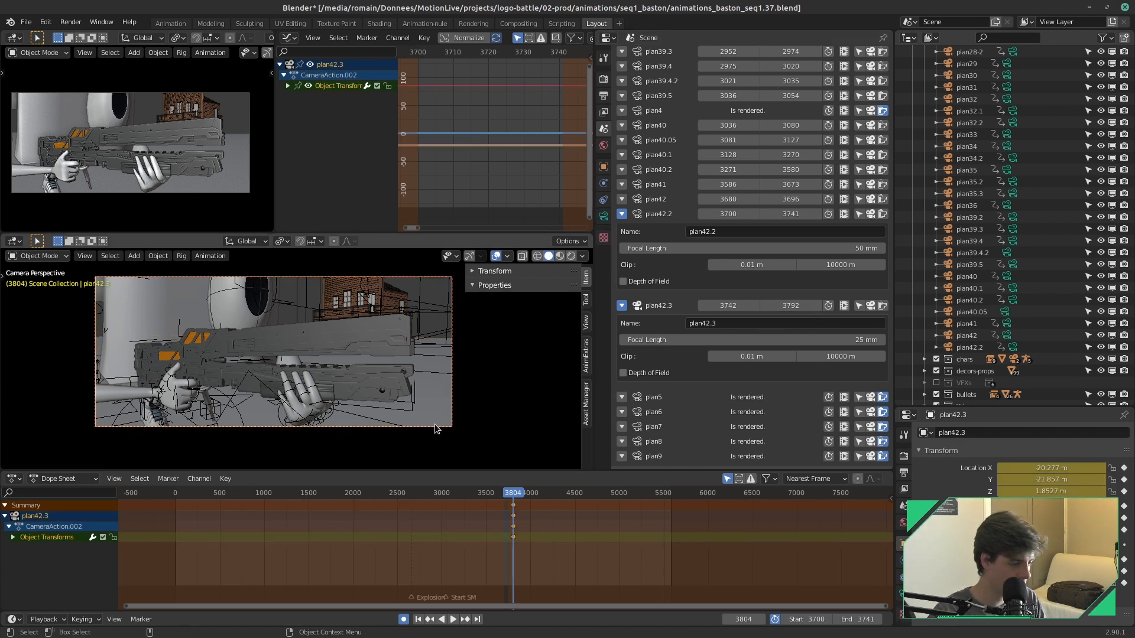
key("q")
key("Escape")
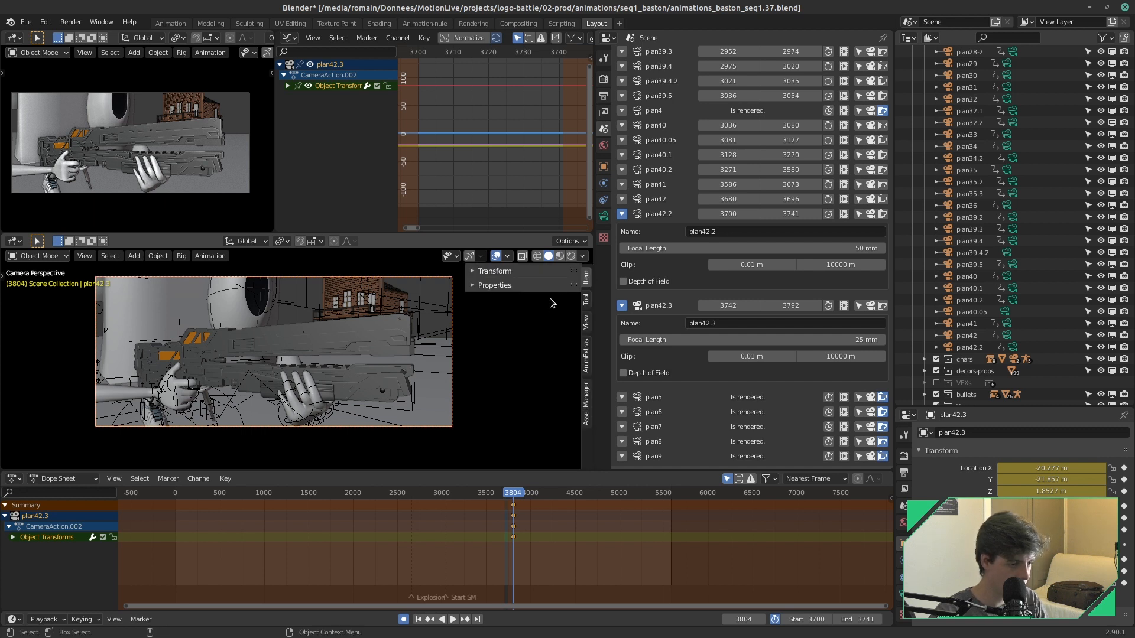
left_click(584, 322)
left_click(485, 284)
left_click(486, 284)
left_click(492, 271)
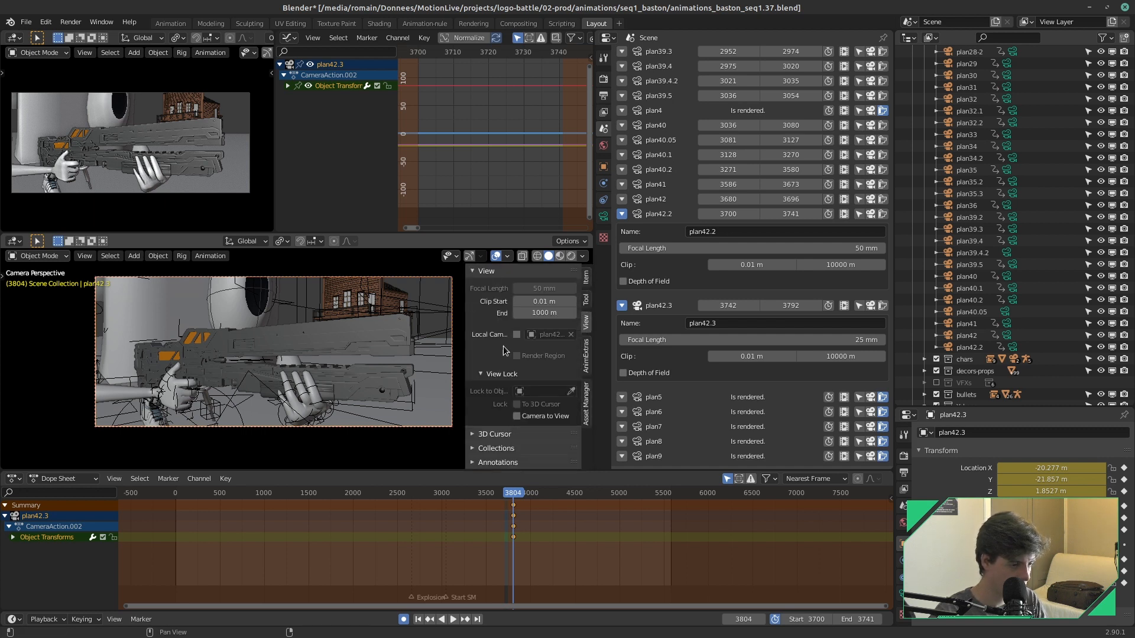
right_click(527, 418)
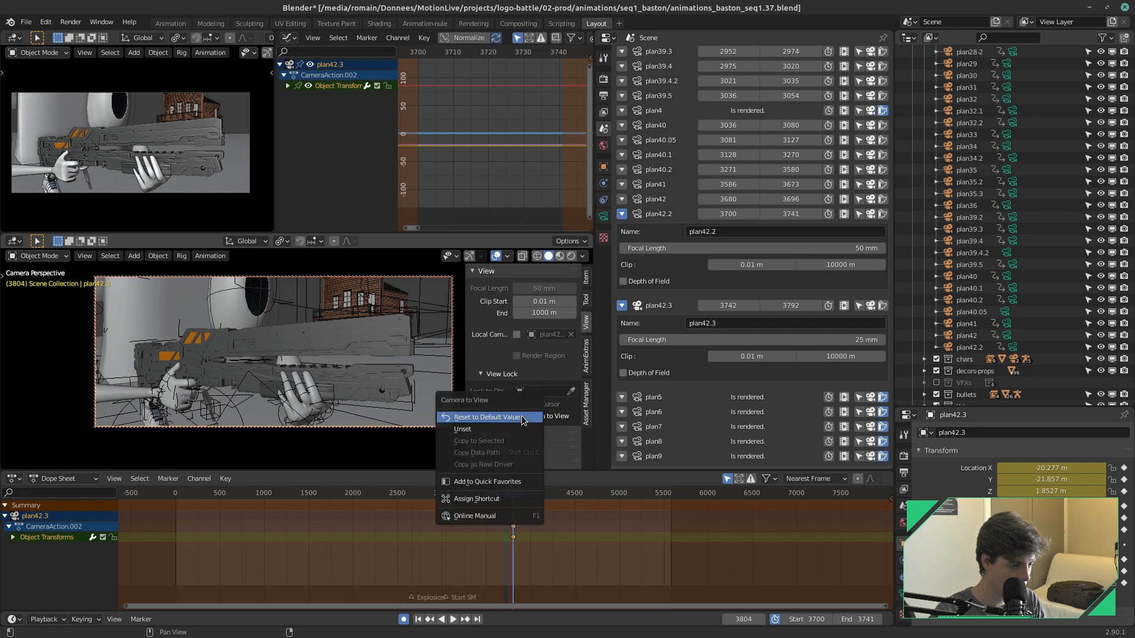
left_click(506, 483)
Step: Lock the camera to the view, reframe plan42.3 on the gun, keyframe it at frame 3804, and save the file
key("n")
key("q")
left_click(394, 361)
middle_click_drag(390, 366, 412, 402)
key("i")
key("ctrl+s")
scroll(384, 377, "down", 7)
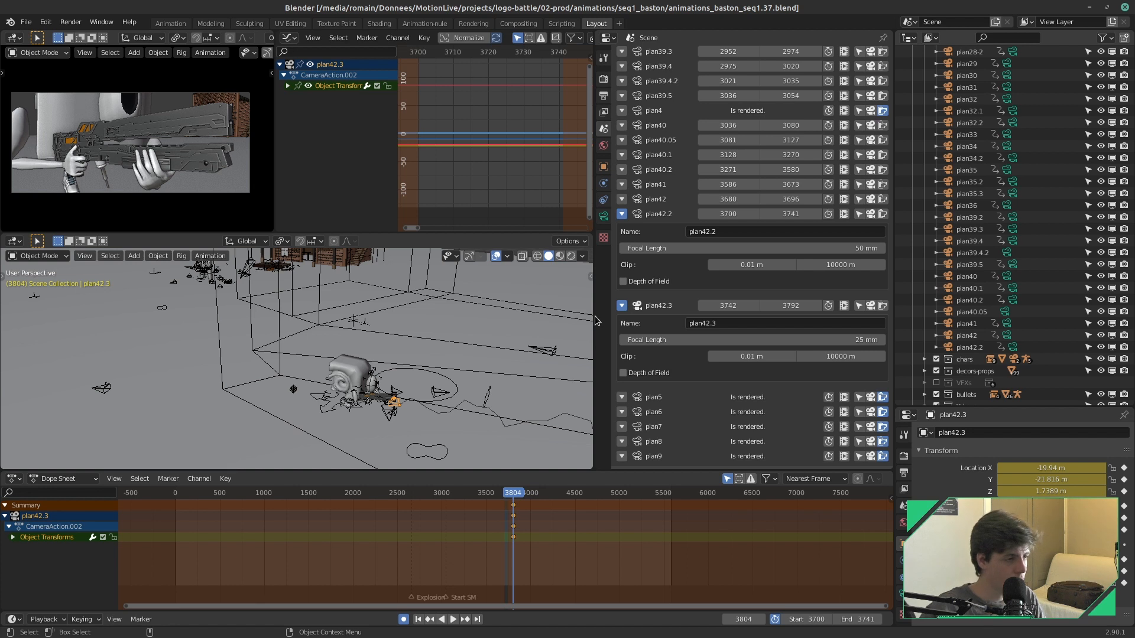
key("ctrl+s")
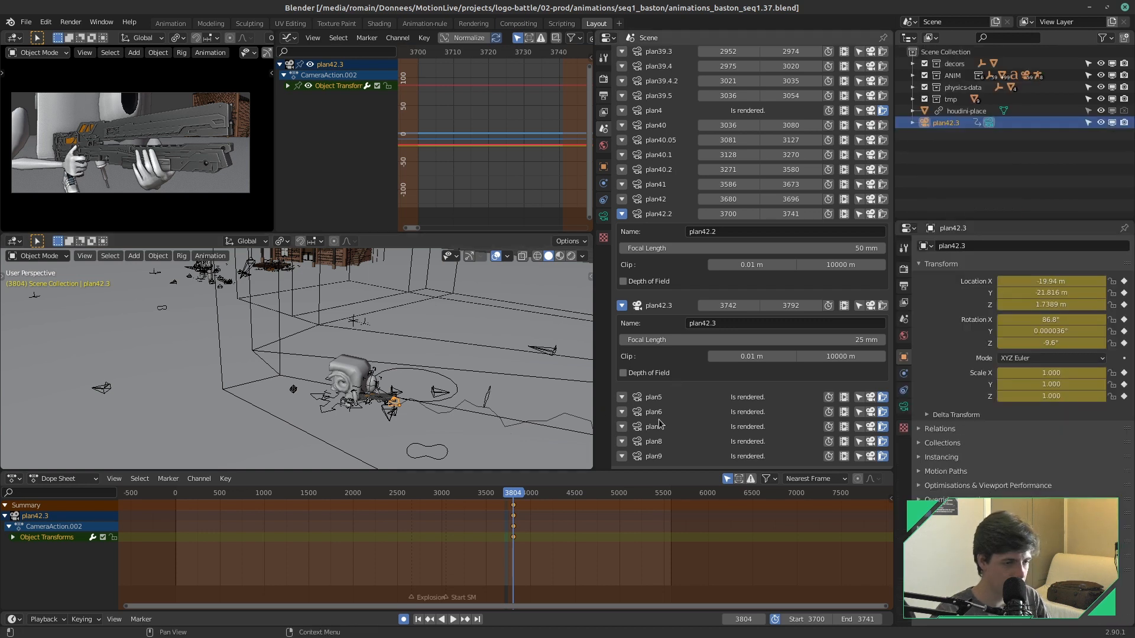
Step: Set the playback range to the plan42.3 shot with its camera keyframe at frame 3742, and save the file
scroll(538, 526, "up", 5)
scroll(537, 526, "up", 4)
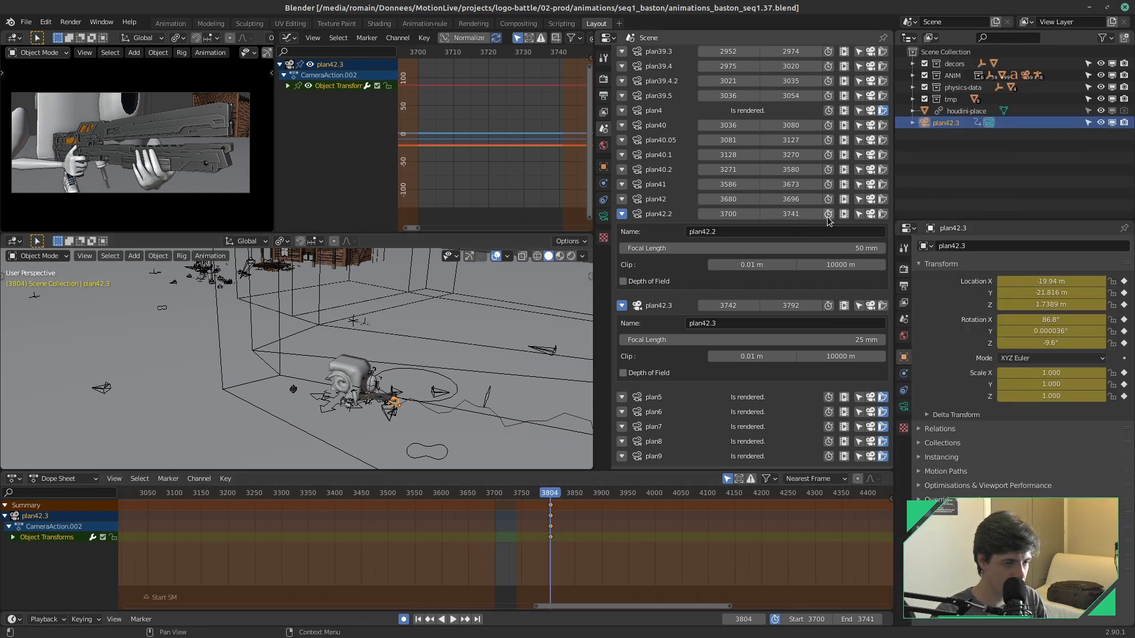
scroll(593, 561, "up", 3)
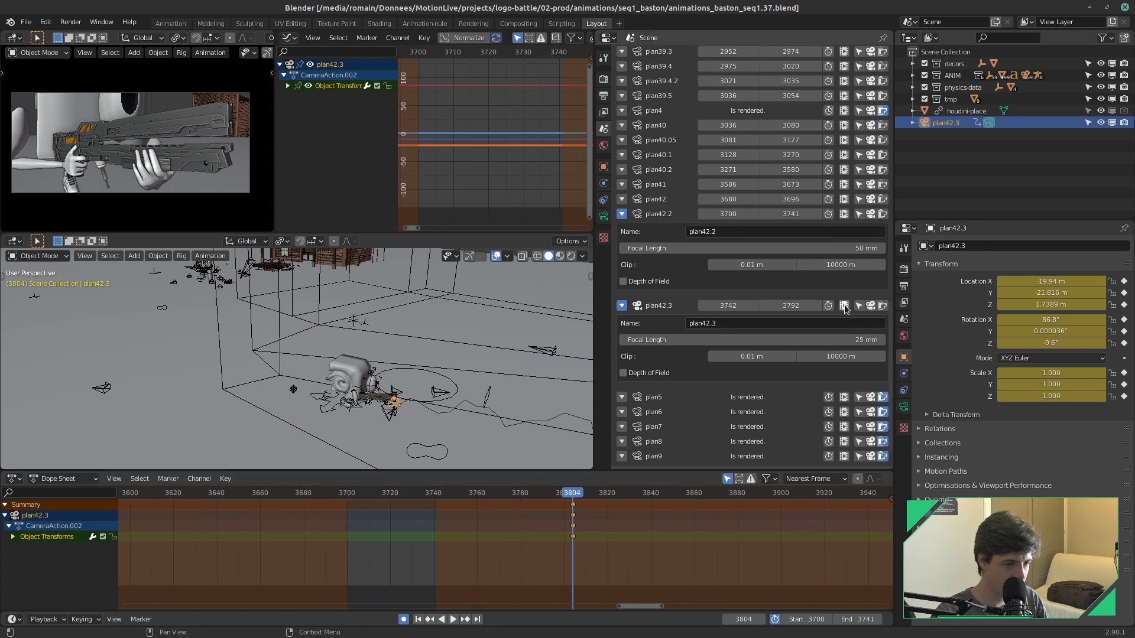
left_click(830, 305)
key("ctrl+s")
Step: Put the CHAR_HOUDINI_proxy rig in Pose Mode and keyframe all its bones at frame 3739
middle_click_drag(310, 352, 280, 395)
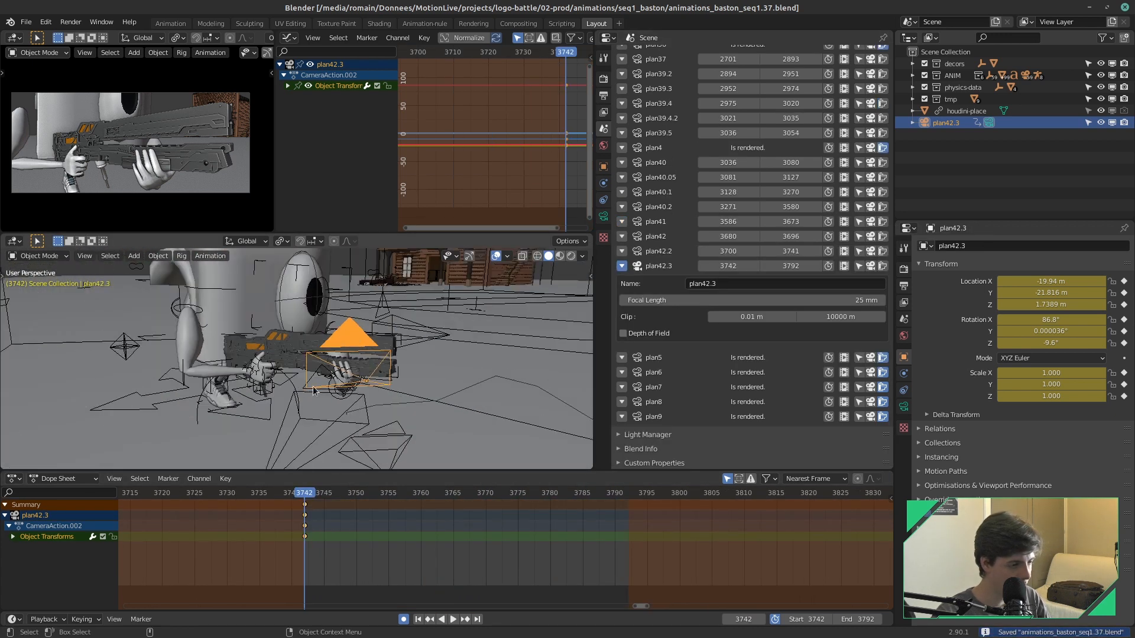
left_click(256, 383)
key("ctrl+Tab")
key("a")
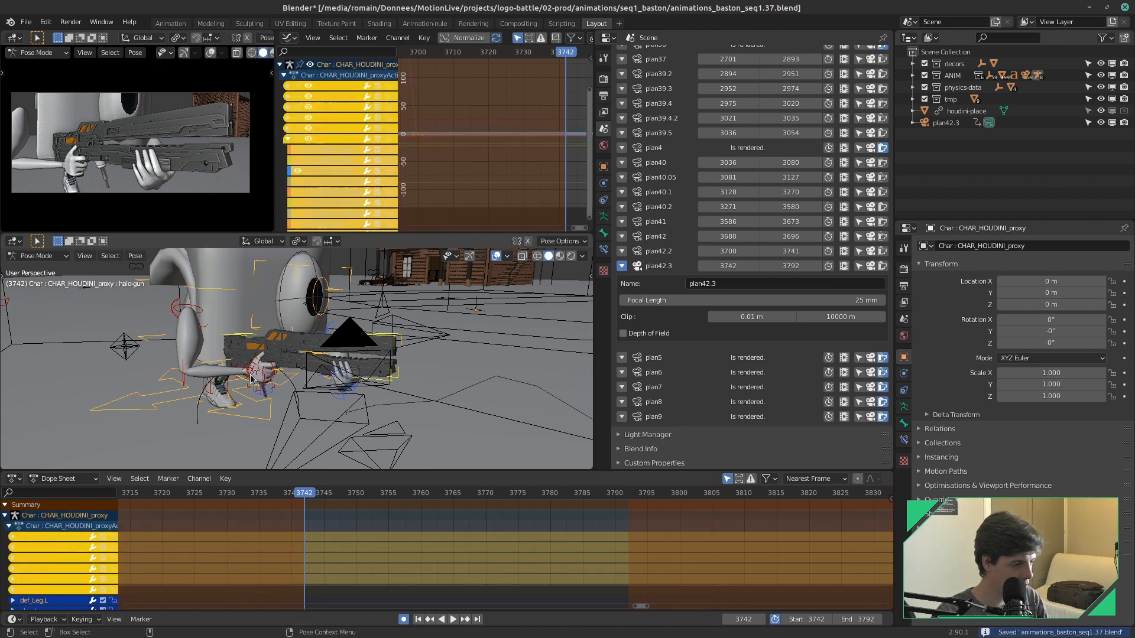
key("Left")
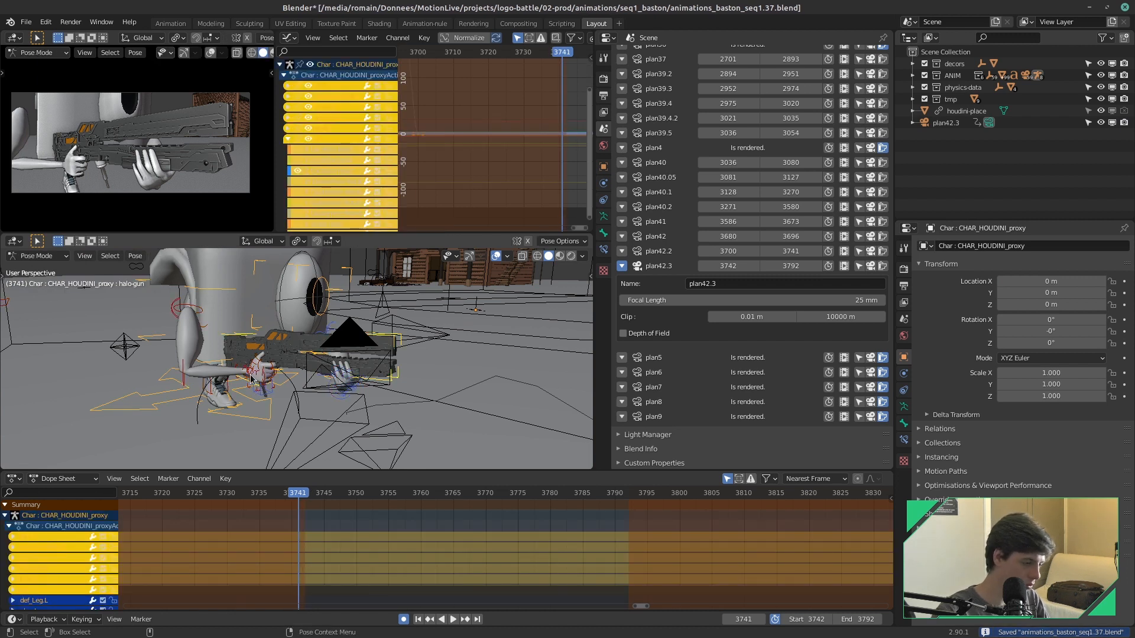
key("Left")
key("Left")
key("i")
Step: Keyframe all of the rig's bones at frame 3742 and save the file
key("Right")
key("Right")
key("Right")
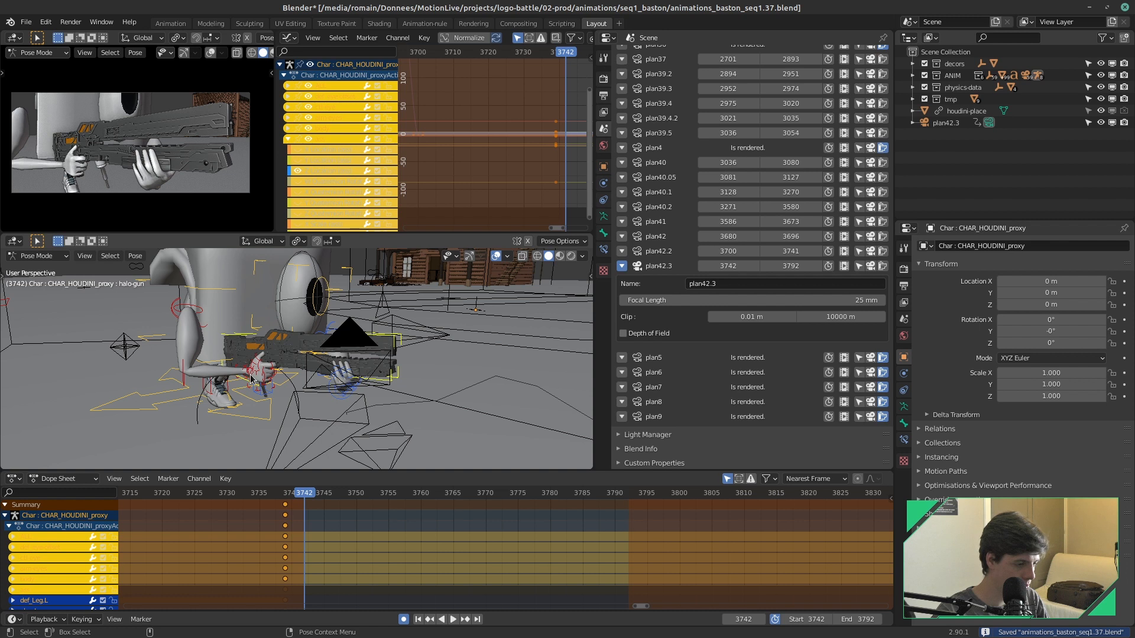
key("i")
key("ctrl+s")
Step: Move the character's body control by about 0.11 m at frame 3742
middle_click_drag(250, 379, 252, 299)
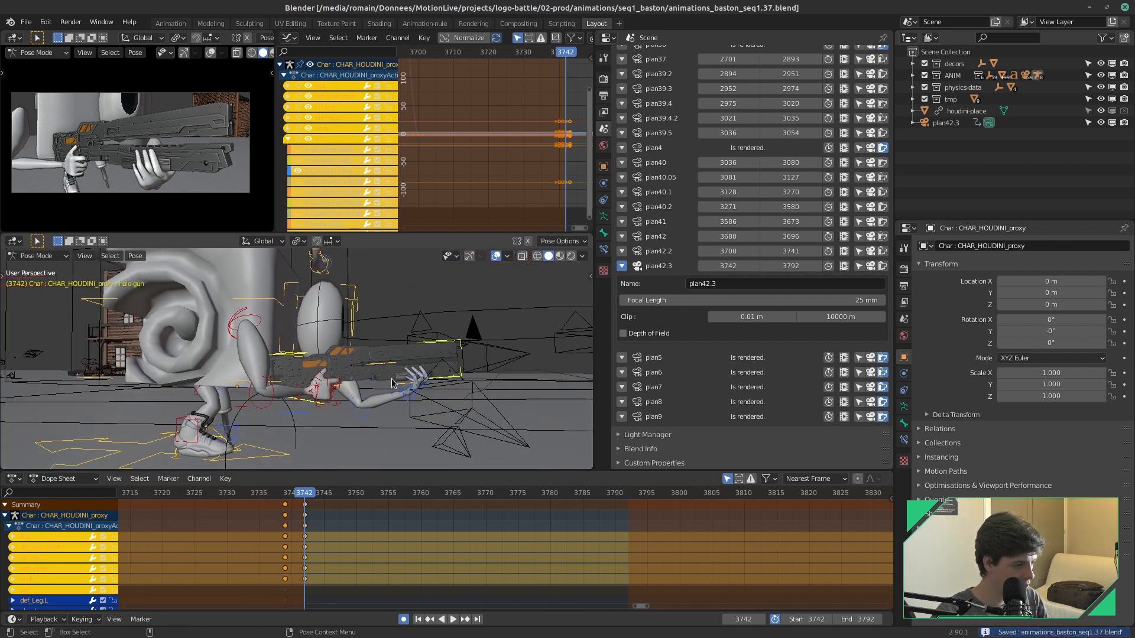
left_click(247, 297)
middle_click_drag(263, 371, 406, 377)
key("g")
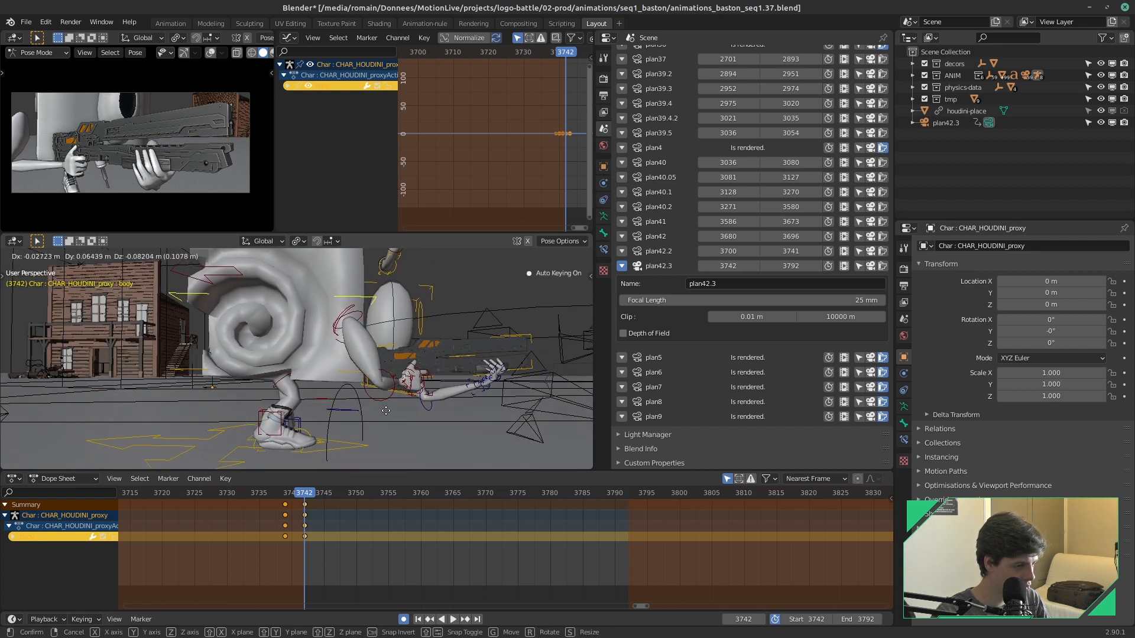
left_click(388, 409)
Step: Reposition the character's ass control at frame 3742
left_click(246, 395)
key("g")
left_click(296, 414)
Step: Move the ik-leg.L control along the global X axis, closer to the character's other foot
left_click_drag(415, 425, 302, 414, "alt")
middle_click_drag(486, 425, 376, 379, "alt")
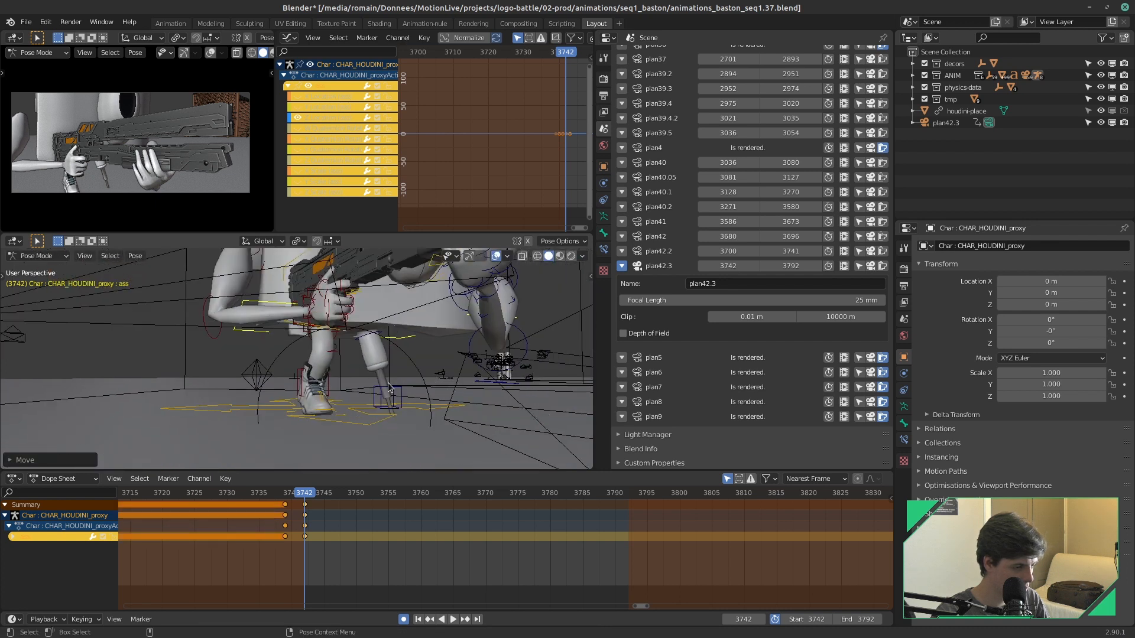
left_click(399, 389)
key("g")
key("x")
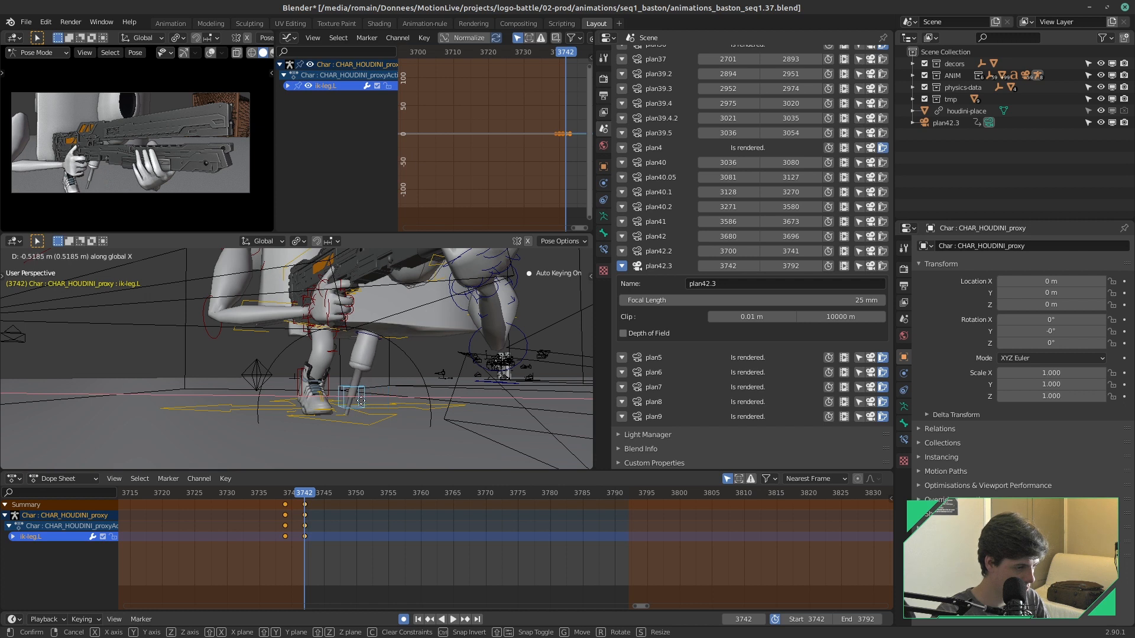
left_click(346, 413)
Step: Adjust the height of the ass control along the global Z axis at frame 3742
middle_click_drag(346, 414, 315, 328)
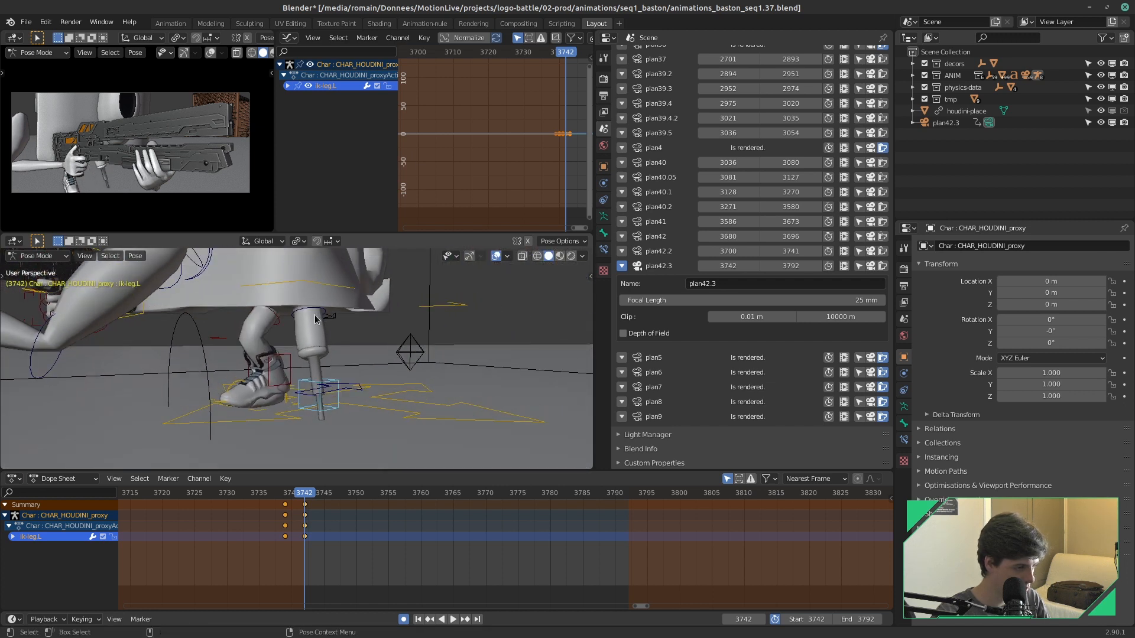
left_click(330, 288)
key("g")
key("z")
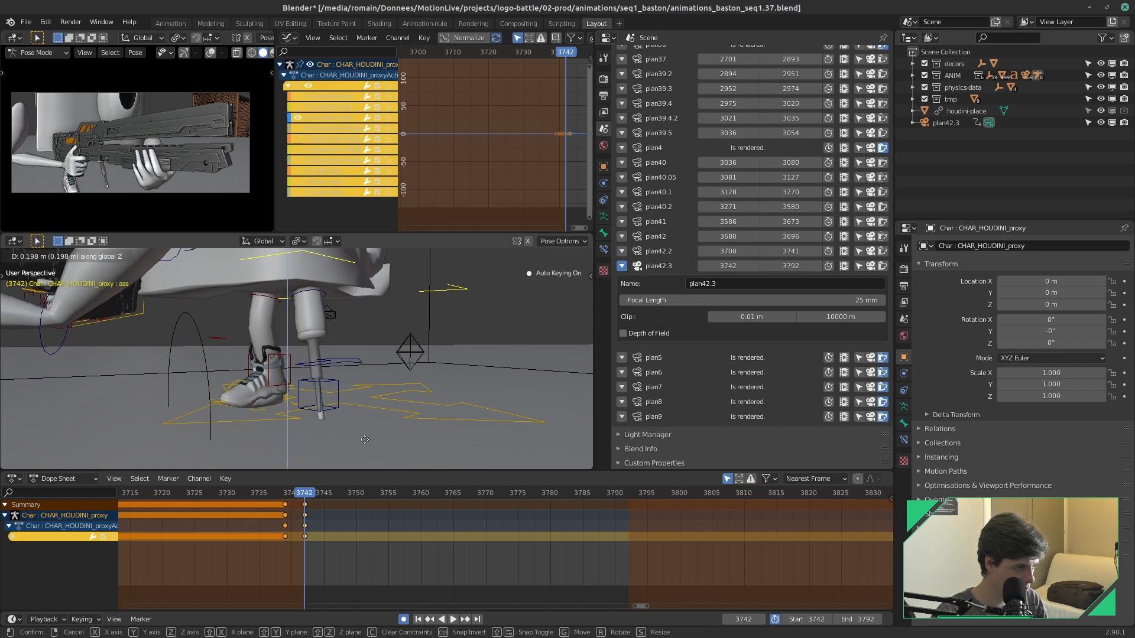
left_click(366, 450)
Step: Move the aim-eyes control by about 4.1 m to redirect the character's gaze
scroll(367, 415, "down", 4)
middle_click_drag(367, 416, 451, 333)
left_click(416, 310)
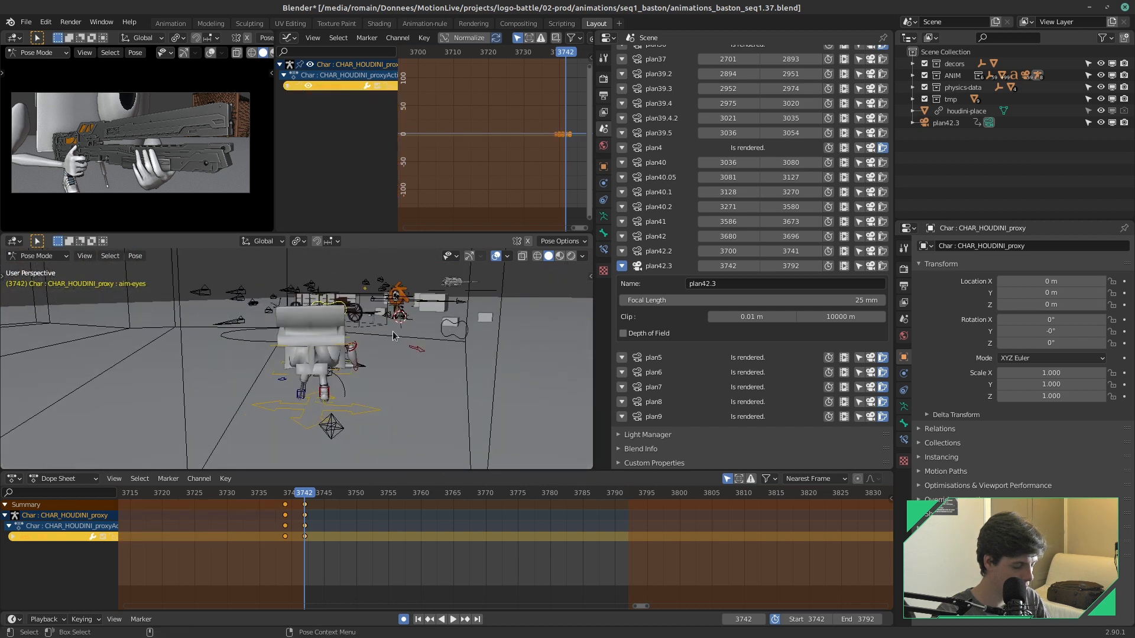
key("g")
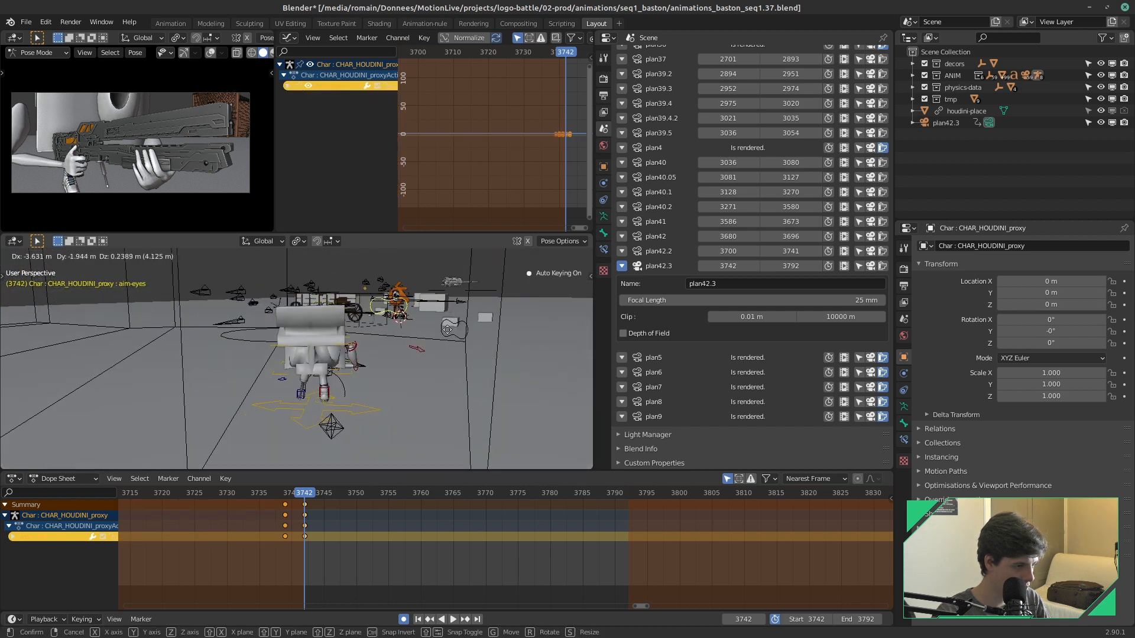
left_click(447, 329)
left_click(355, 378)
key("r")
key("z")
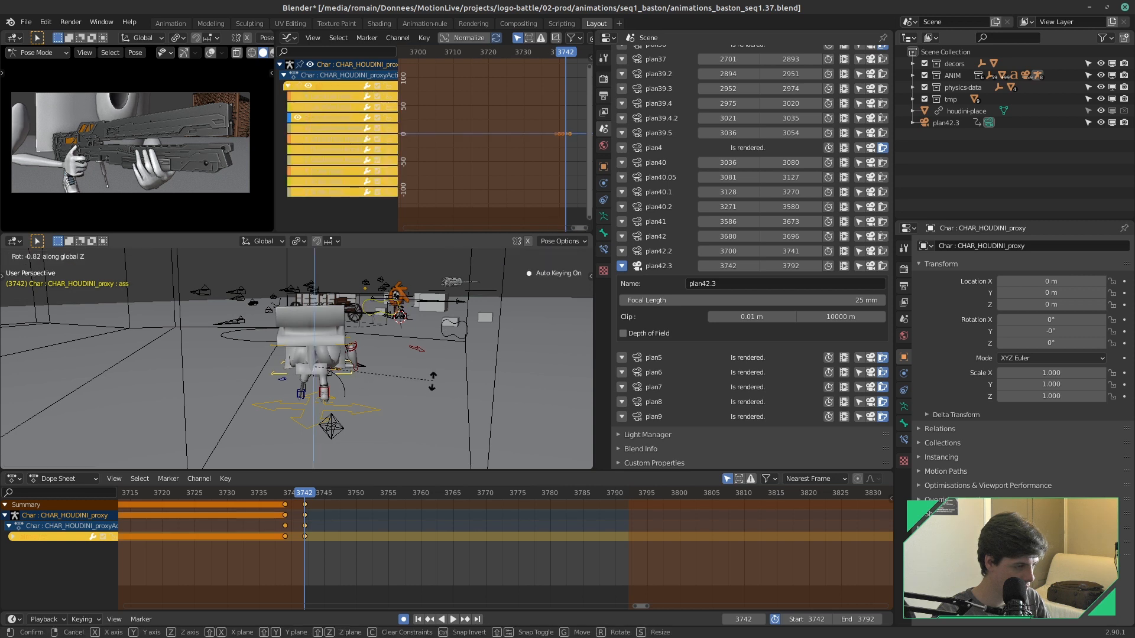
right_click(431, 387)
Step: Select the ass, master-arm-ik.R and arm-ik.L controls and rotate them together around the global Z axis
scroll(420, 387, "up", 2)
middle_click_drag(420, 388, 295, 410)
scroll(295, 409, "up", 2)
left_click(299, 408)
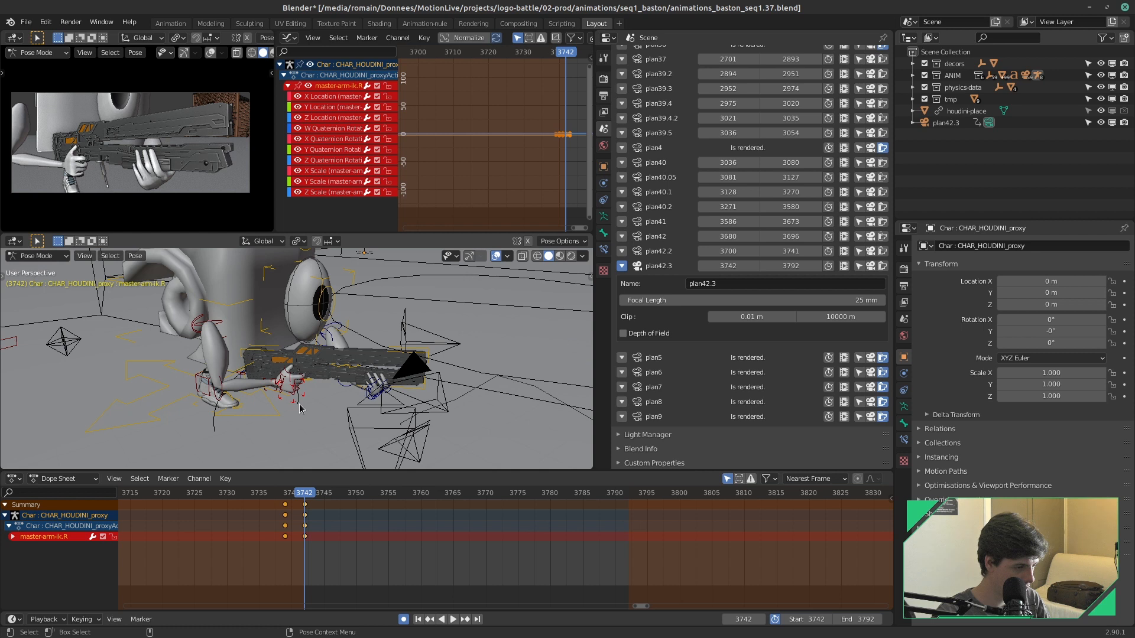
left_click(131, 343, "shift")
middle_click_drag(331, 349, 198, 393)
left_click(202, 399, "shift")
key("r")
key("z")
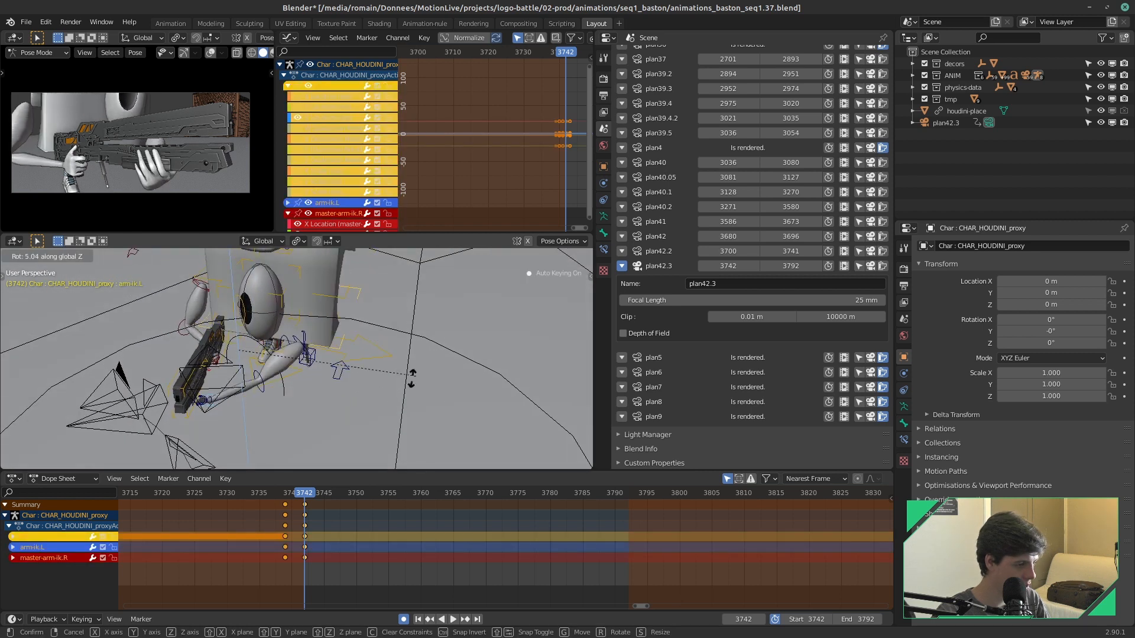
left_click(393, 383)
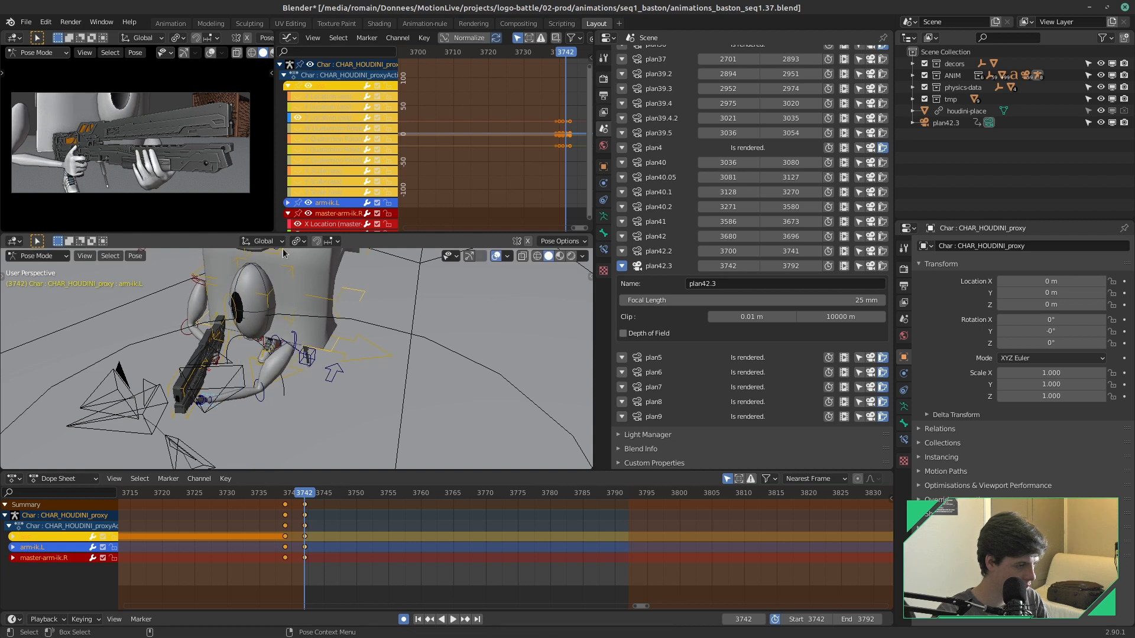
Step: Set the transform pivot to 3D Cursor, try rotating the selected controls around global Z, and undo the rotation
left_click(297, 241)
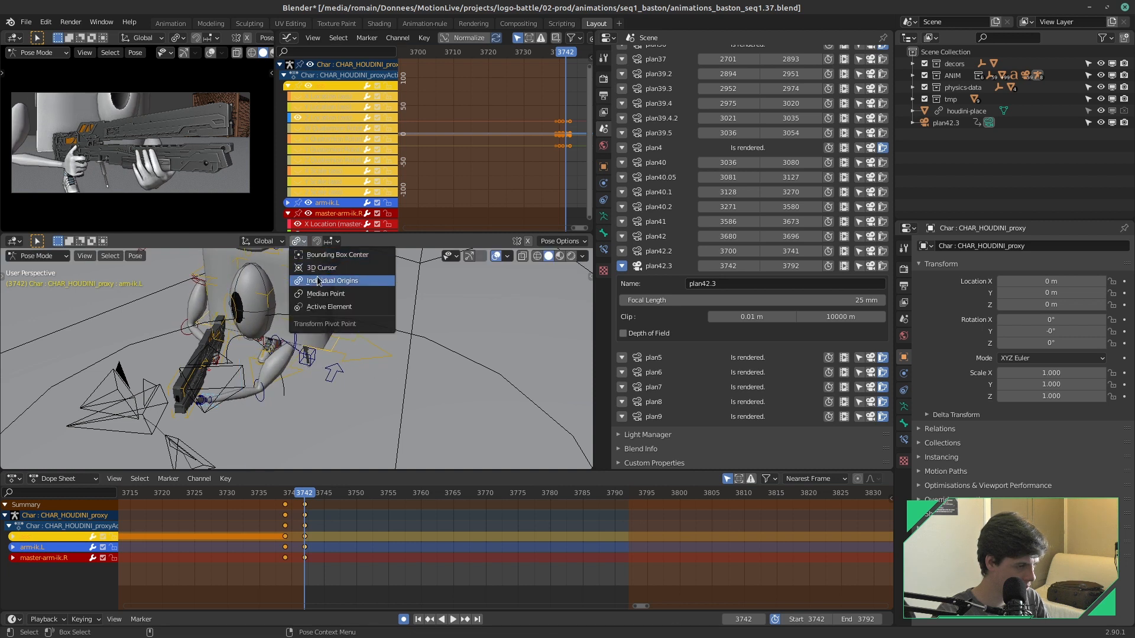
left_click(322, 267)
key("r")
key("z")
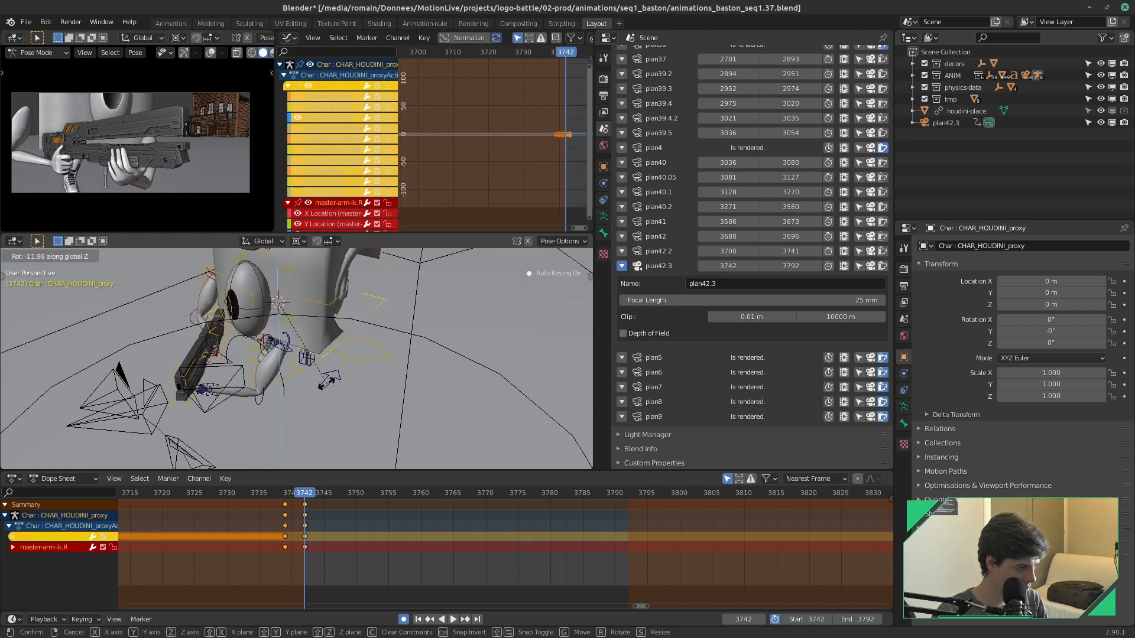
left_click(355, 367)
middle_click_drag(278, 366, 334, 383)
key("ctrl+z")
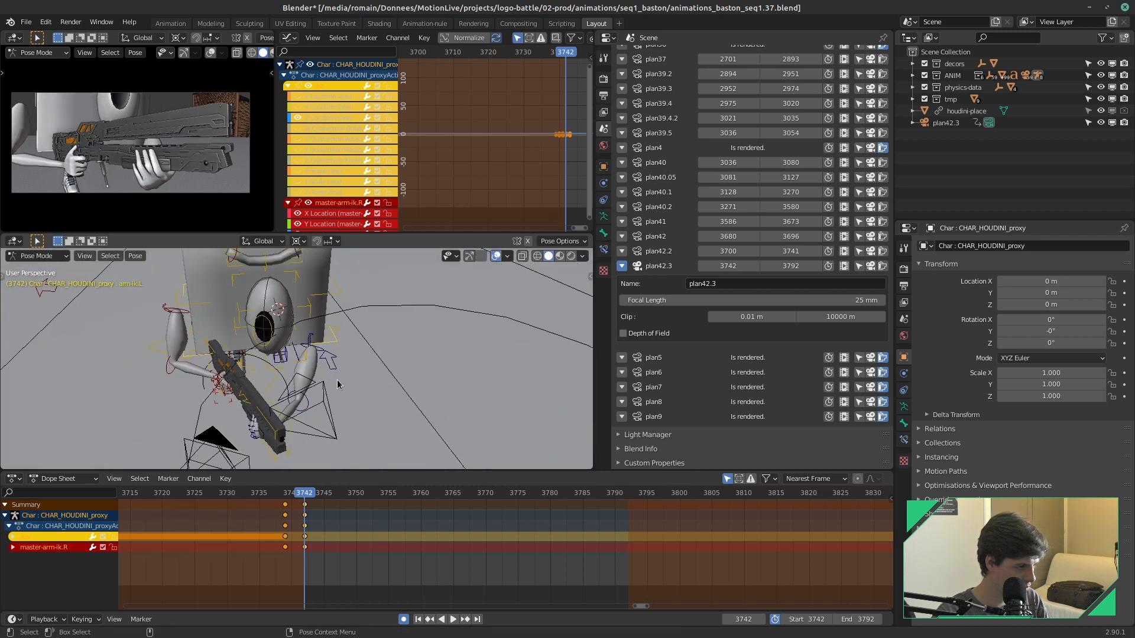
Step: Save the file and reposition the aim-eyes control at frame 3742
scroll(334, 383, "down", 6)
key("ctrl+s")
middle_click_drag(272, 406, 278, 409)
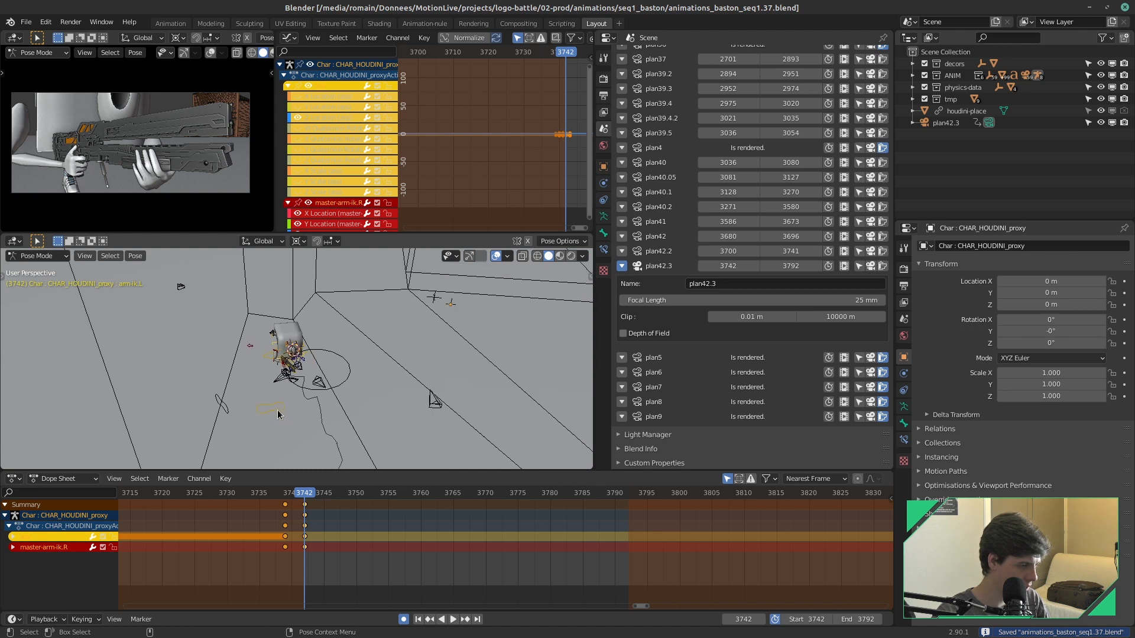
left_click(278, 409)
key("g")
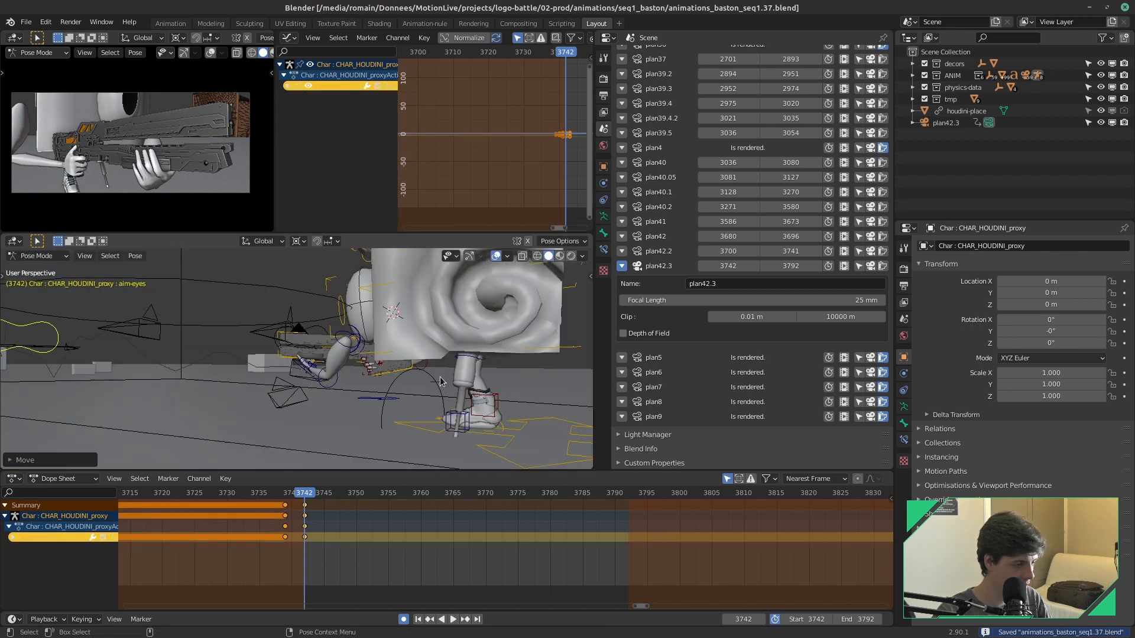
Step: Rotate and move the arm-ik.R control at frame 3742 so the gun tilts downward
mouse_move(450, 378)
middle_mouse_down()
mouse_move(246, 399)
mouse_move(265, 390)
middle_mouse_up()
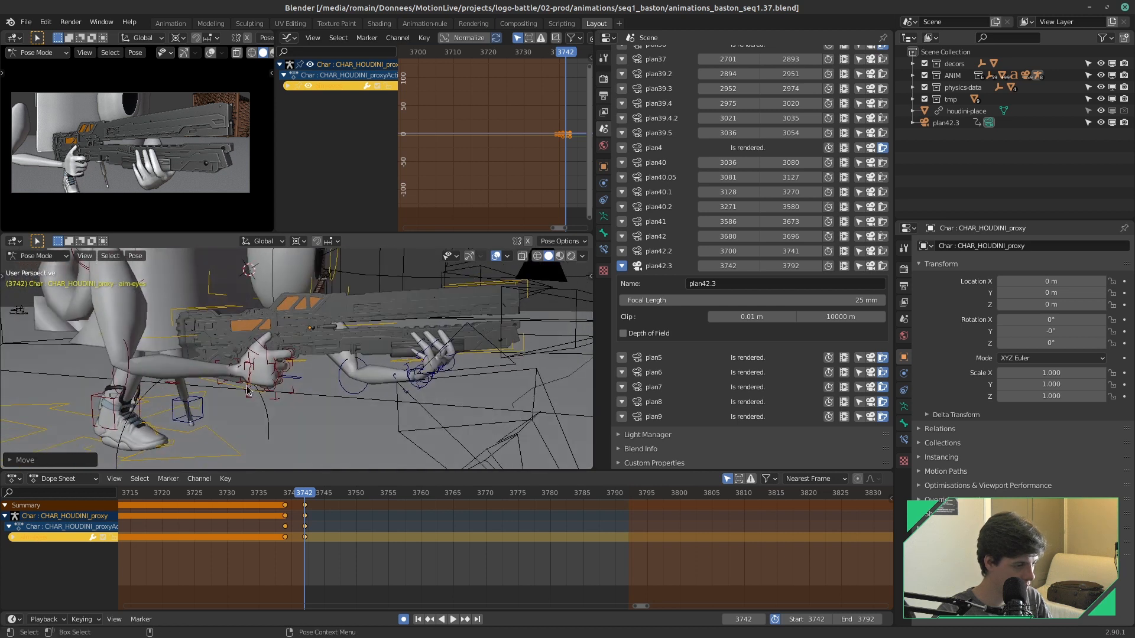
left_click(236, 387)
key("r")
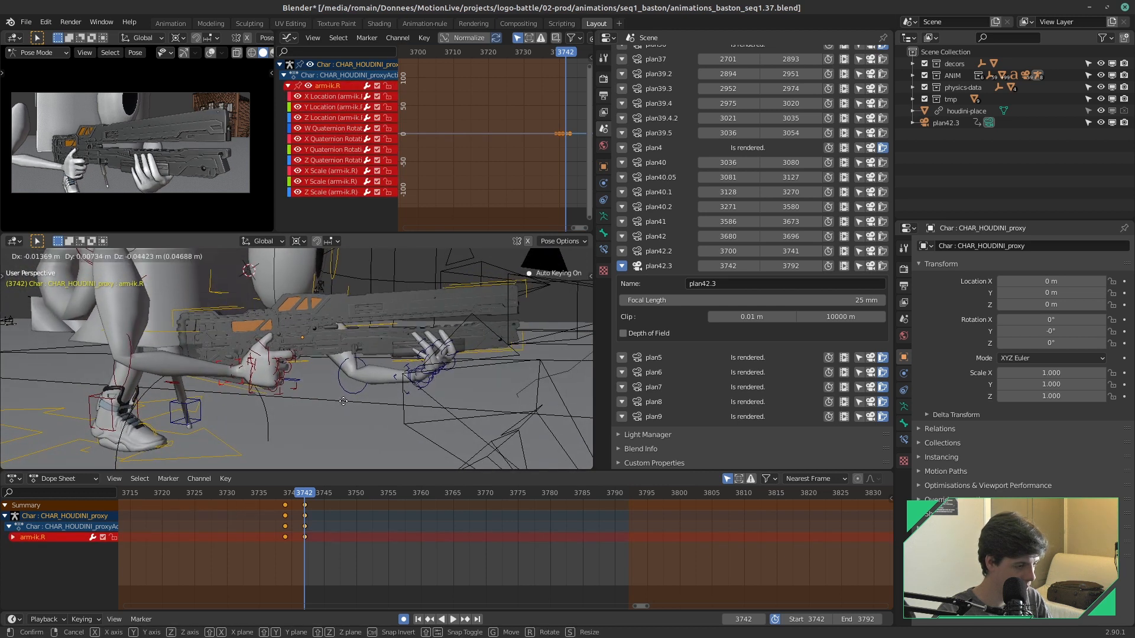
left_click(348, 400)
key("g")
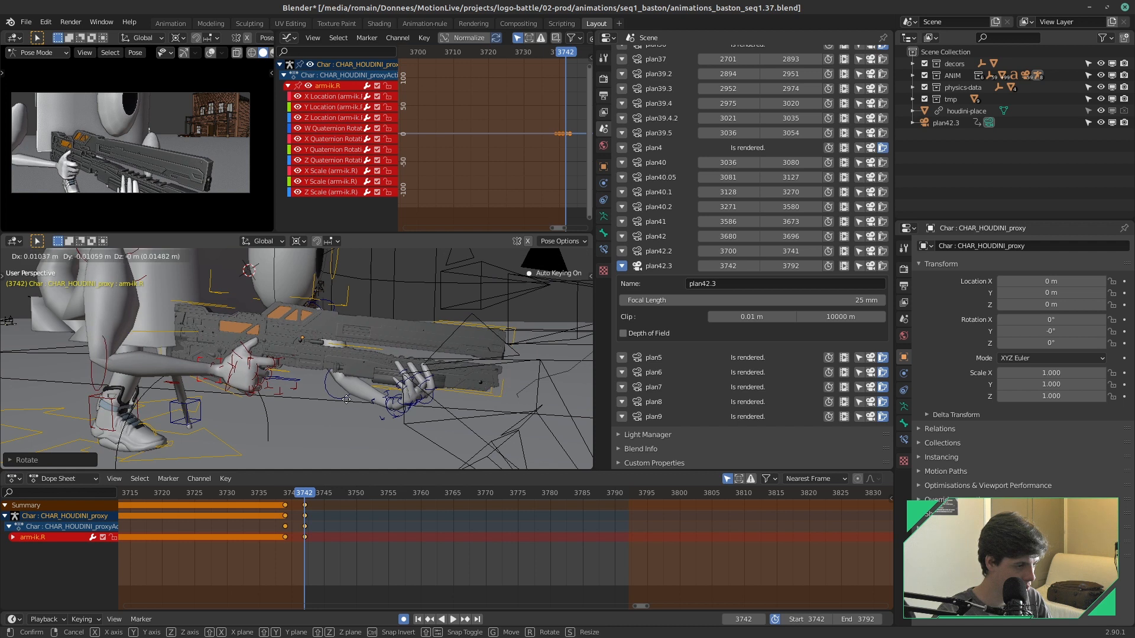
left_click(346, 399)
Step: Set the transform pivot to Individual Origins, fine-tune the arm-ik.R control's position at frame 3742, and save the file
left_click(298, 242)
left_click(308, 282)
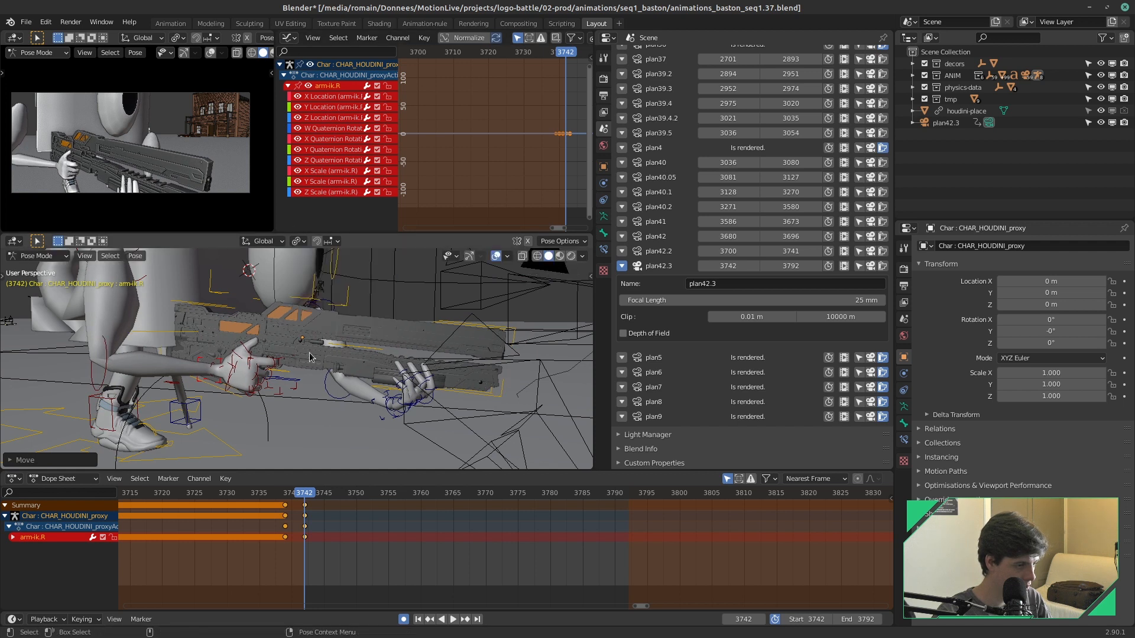
key("g")
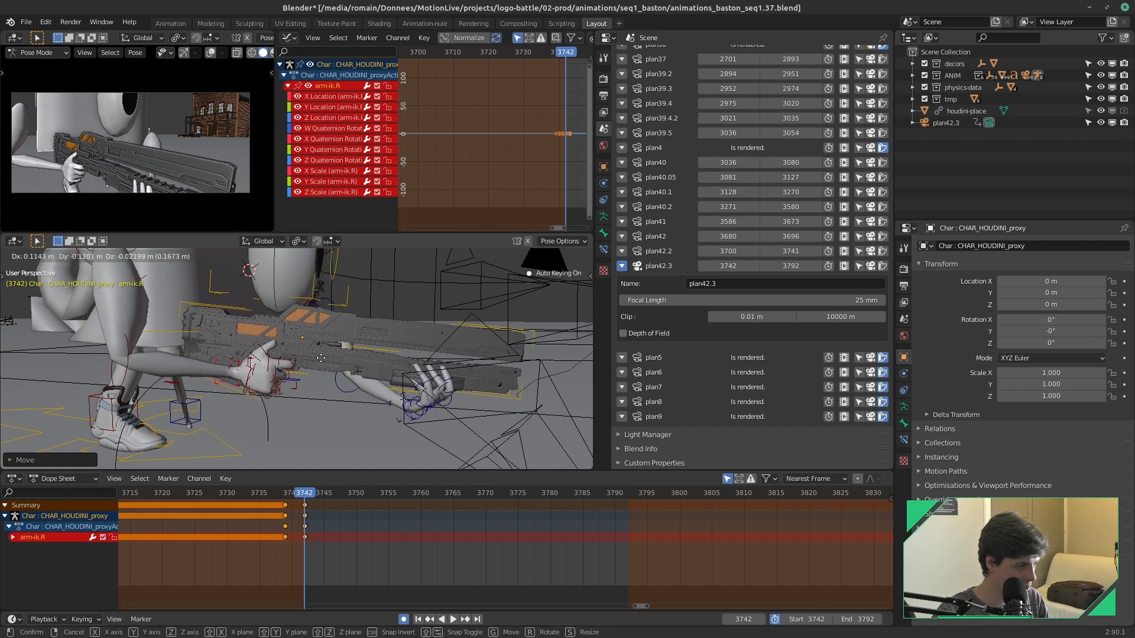
left_click(321, 335)
key("ctrl+s")
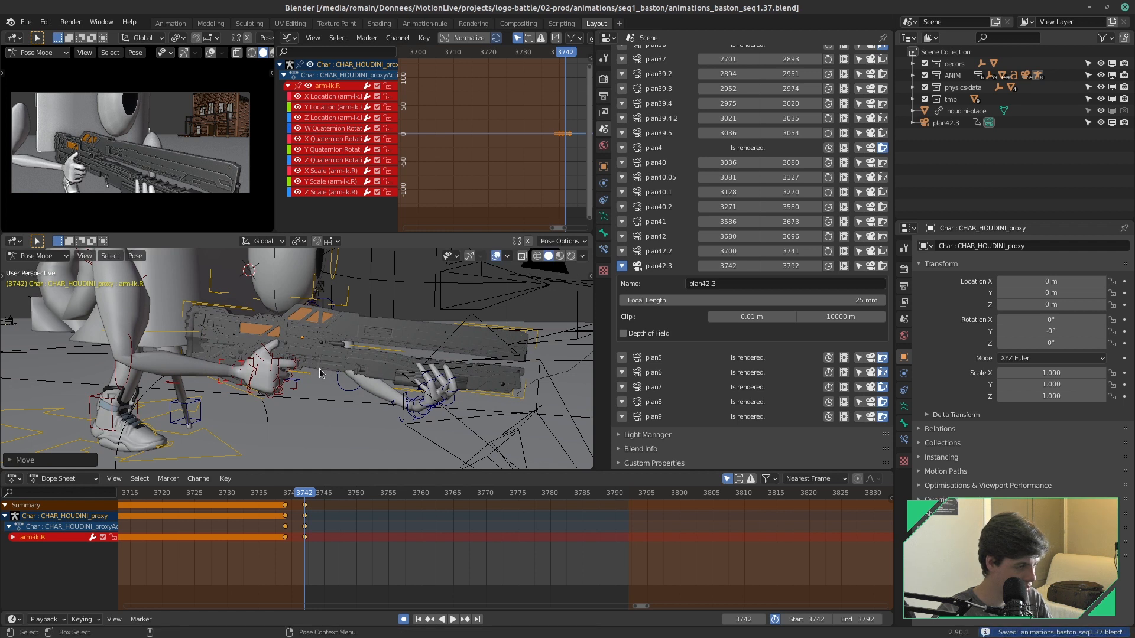
key("g")
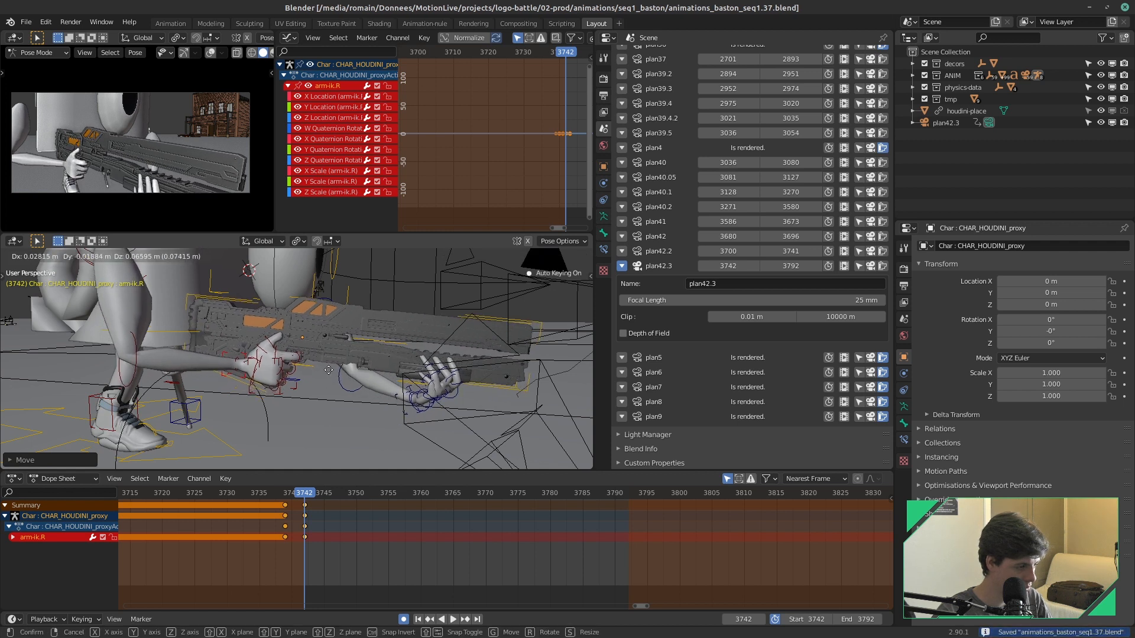
left_click(329, 373)
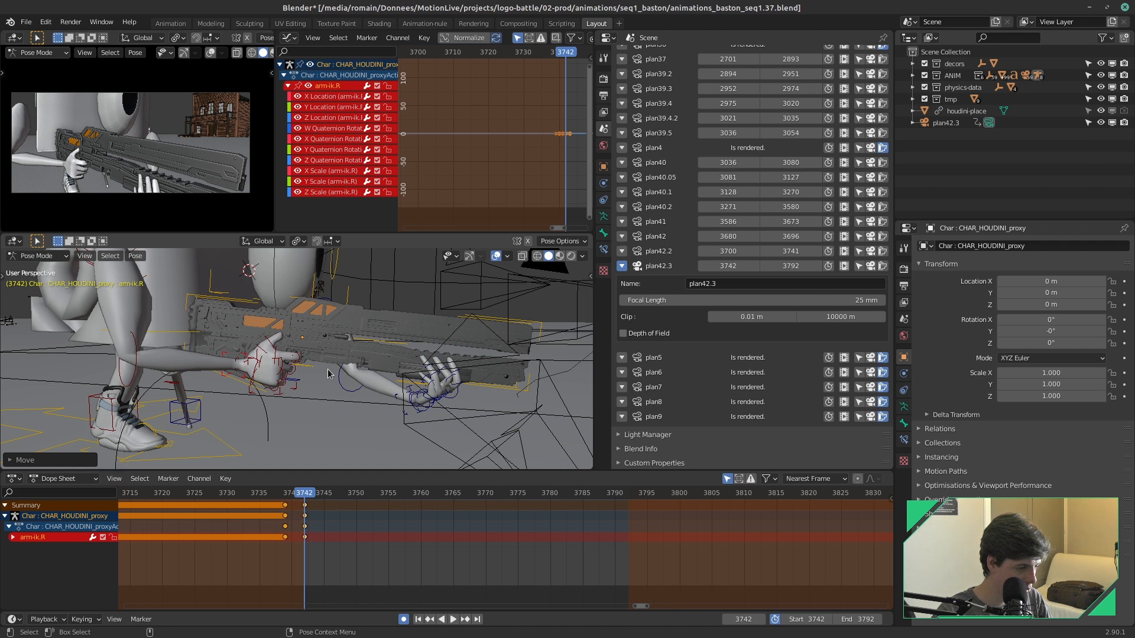
Step: At frame 3743, move and rotate the arm-ik.R control so the gun kicks upward
key("Right")
key("g")
left_click(354, 369)
key("r")
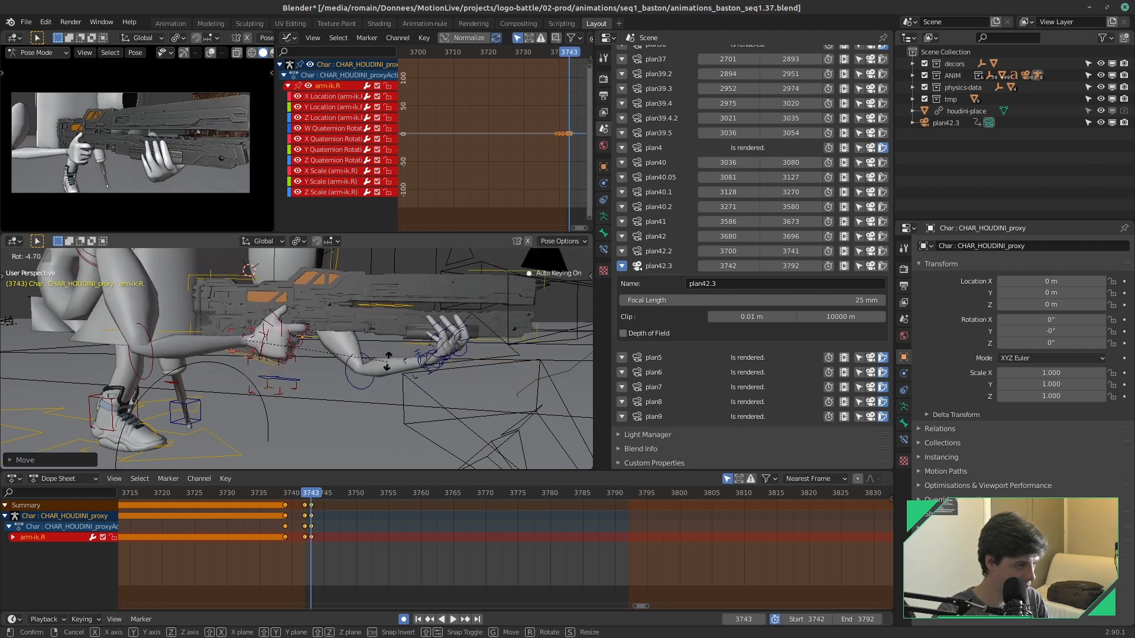
left_click(394, 349)
key("g")
left_click(396, 345)
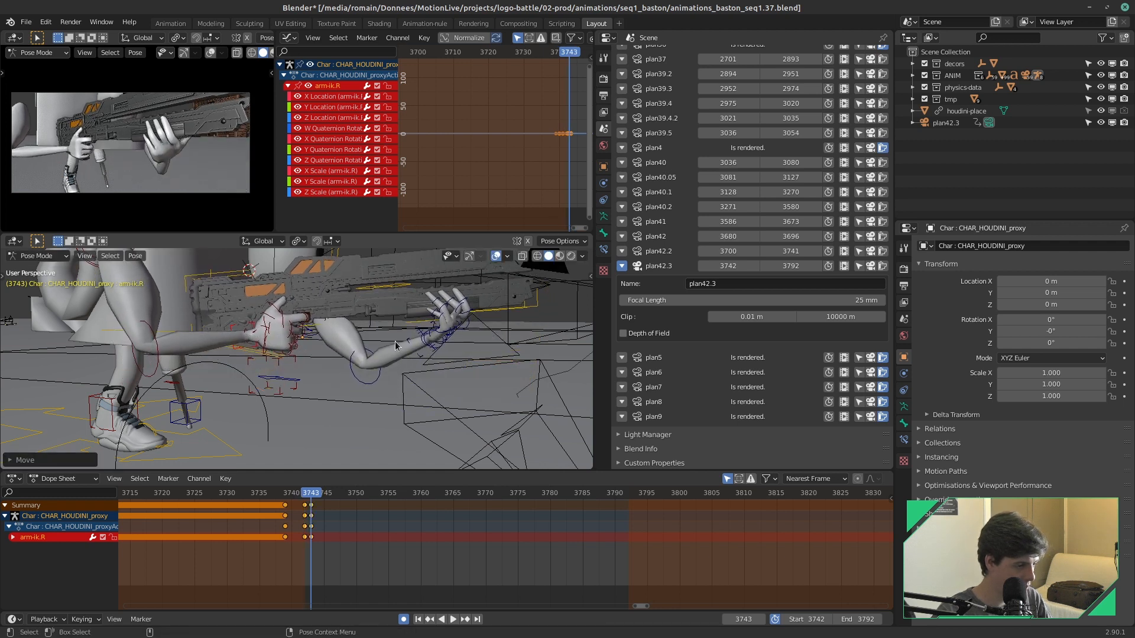
Step: At frame 3744, move the arm-ik.R control and rotate it with trackball rotation to level the raised gun
key("Right")
key("g")
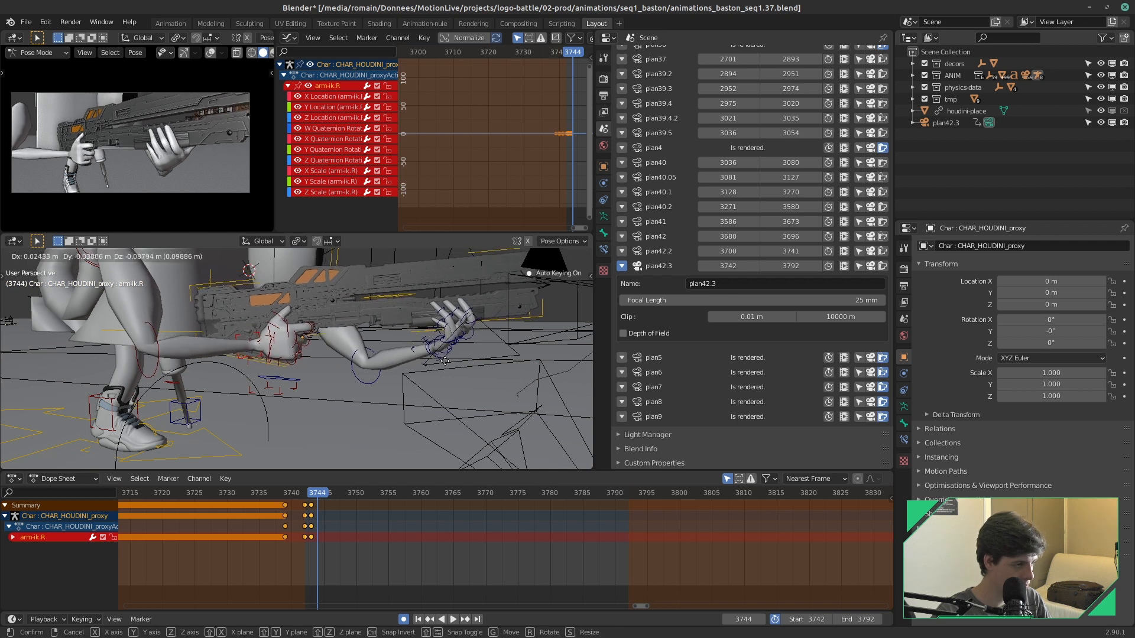
left_click(478, 353)
key("r")
key("r")
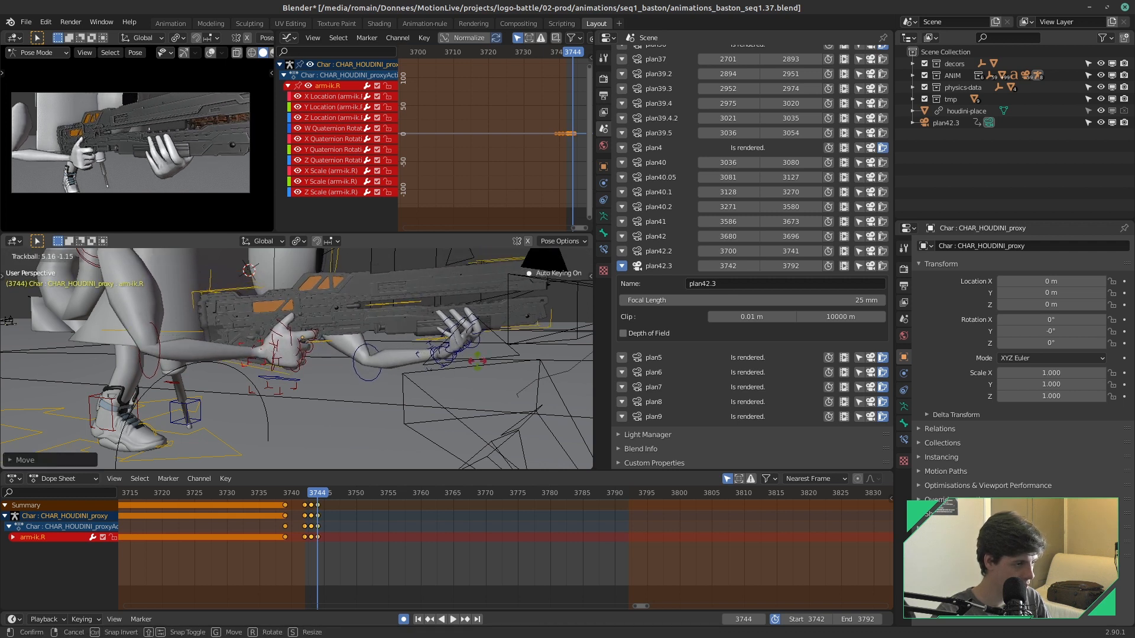
left_click(483, 362)
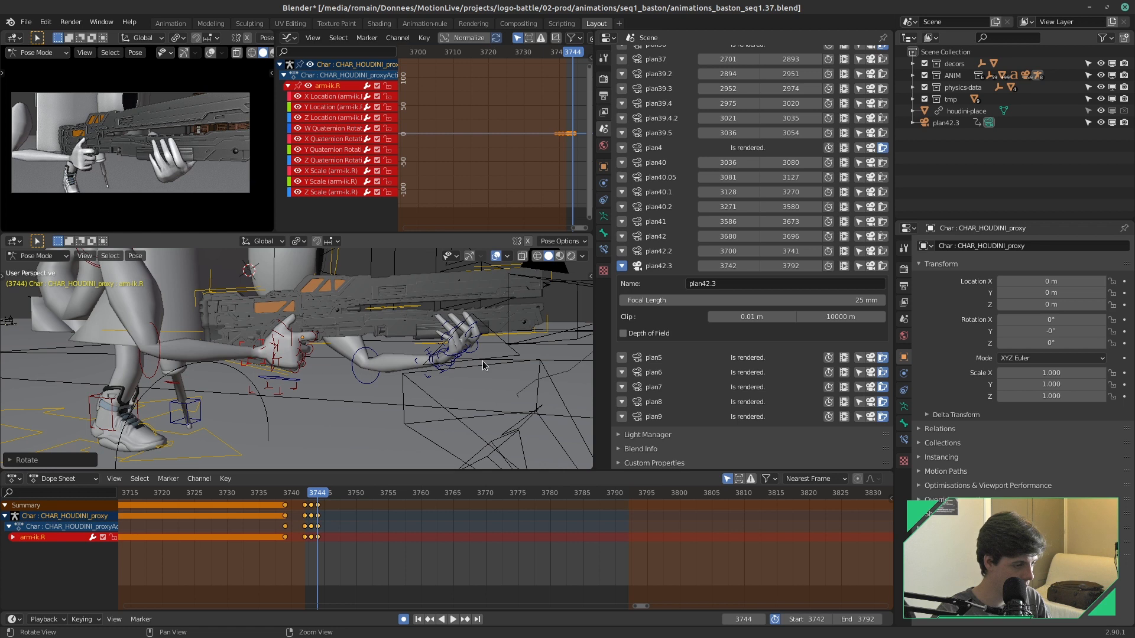
Step: Rotate the arm-ik.R control about global Z and then freely at frame 3744 to swing the gun's aim, and save the file
middle_click_drag(503, 376, 421, 403)
key("r")
key("z")
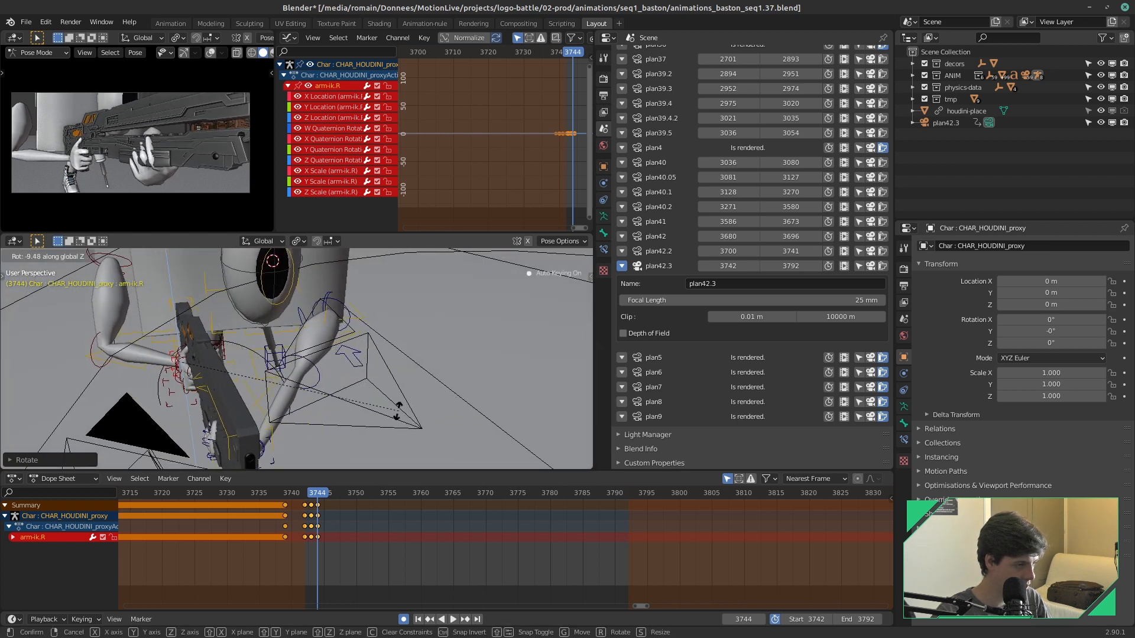
left_click(350, 423)
key("r")
left_click(253, 455)
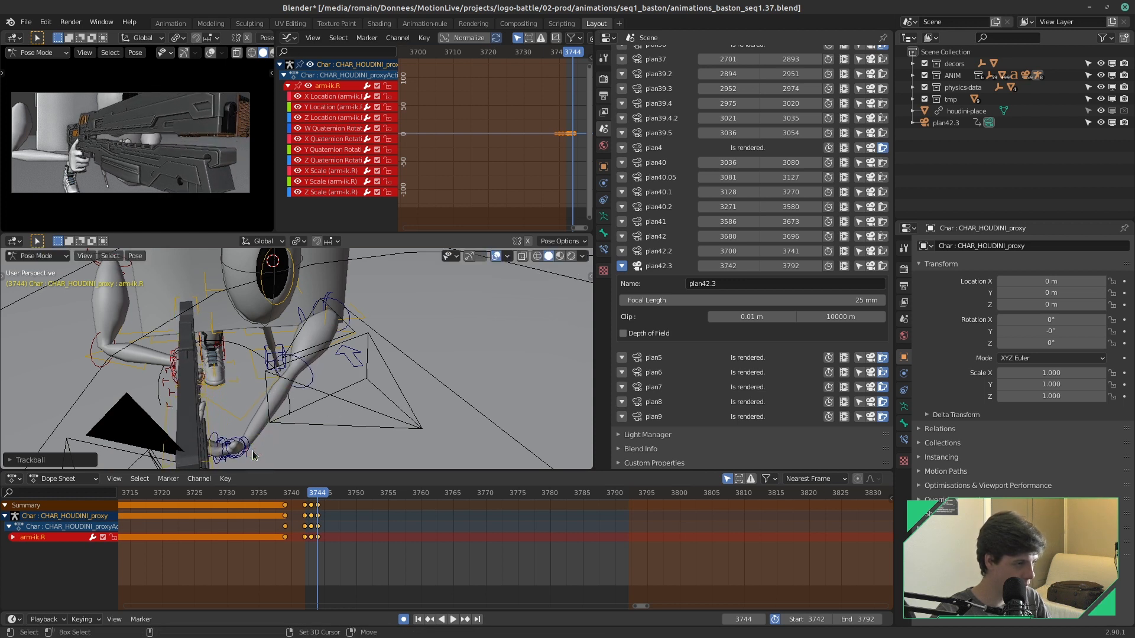
key("ctrl+s")
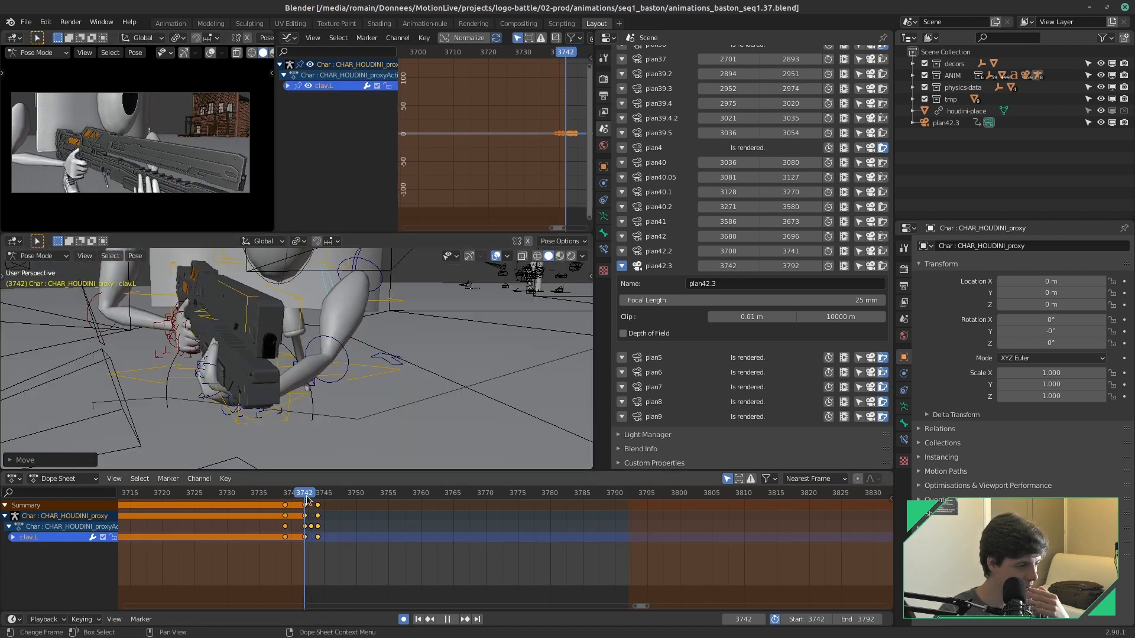
Step: Return to frame 3742 and save the file
mouse_move(305, 494)
left_mouse_down()
mouse_move(315, 495)
mouse_move(305, 494)
left_mouse_up()
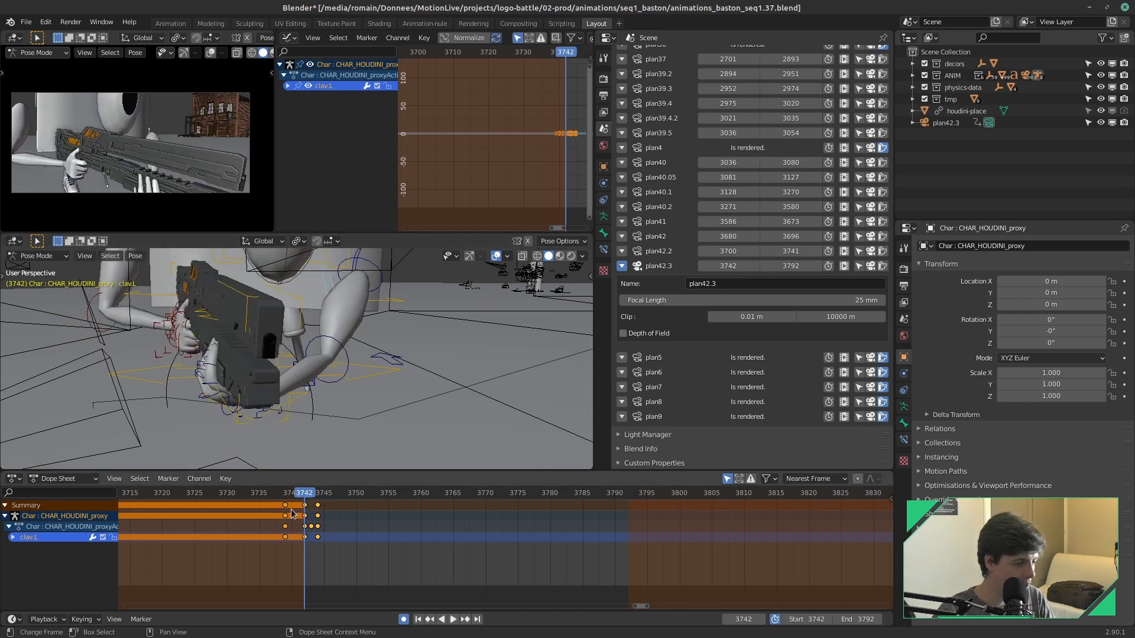
scroll(320, 565, "up", 4)
middle_click_drag(327, 538, 382, 529)
key("ctrl+s")
scroll(323, 441, "down", 3)
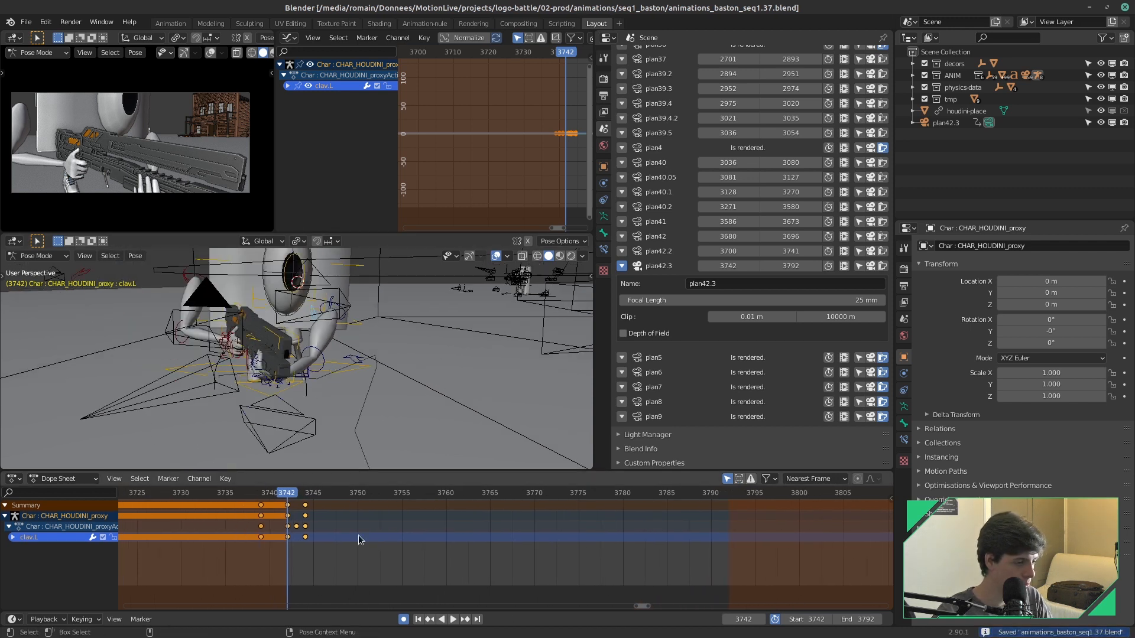
left_click_drag(349, 560, 291, 512)
left_click(331, 540)
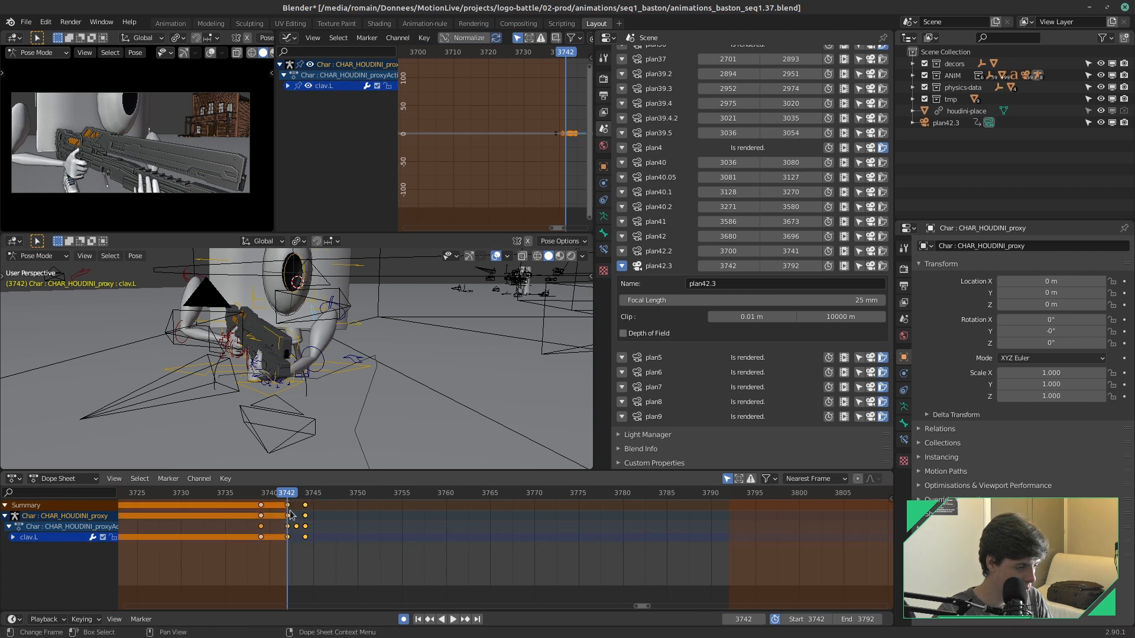
key("s")
right_click(397, 570)
left_click_drag(358, 554, 296, 509)
left_click(346, 558)
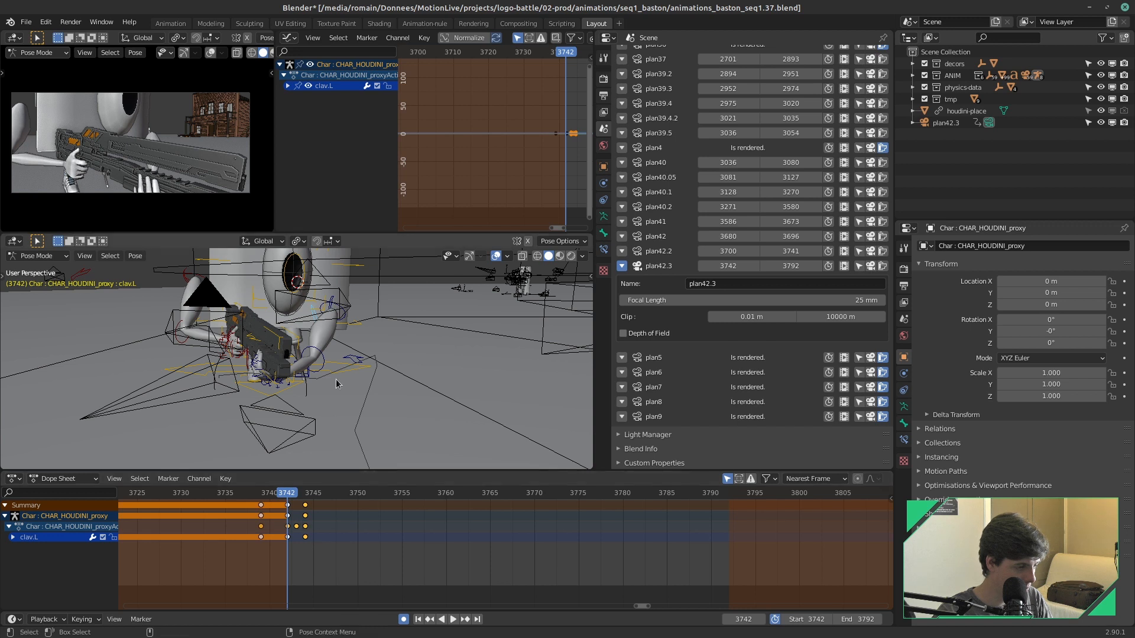
Step: Select all the character's bones, shift their keyframes at 3743 and 3744 to frames 3771 and 3772, and play back the timing
key("a")
left_click_drag(341, 551, 299, 518)
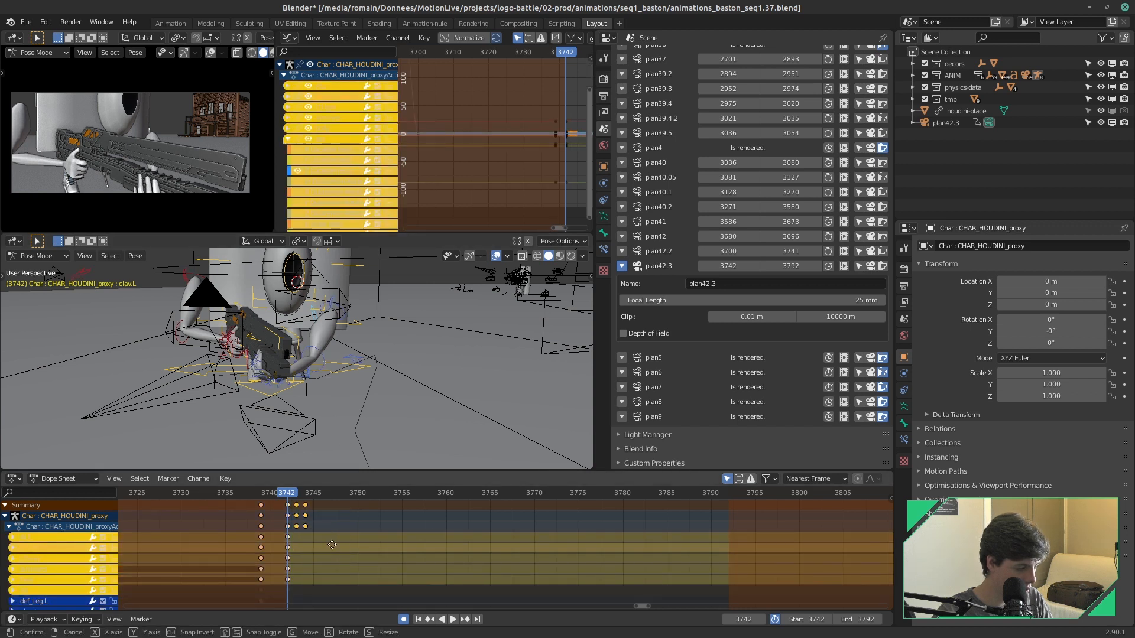
left_click(459, 548)
key("space")
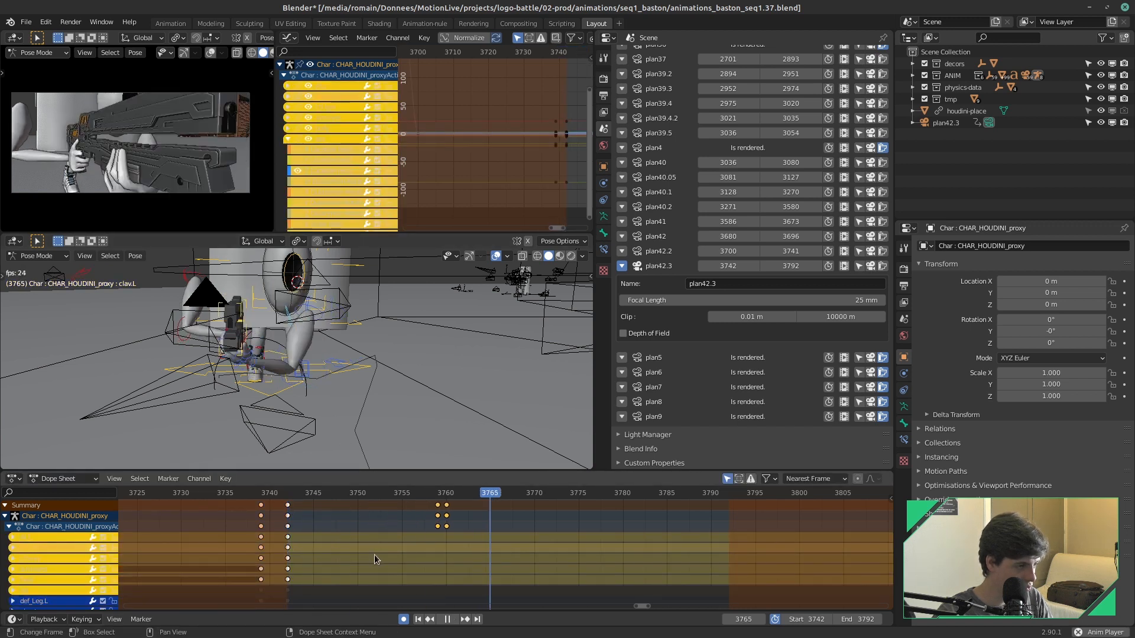
key("space")
left_click_drag(441, 492, 377, 509)
key("g")
left_click(452, 552)
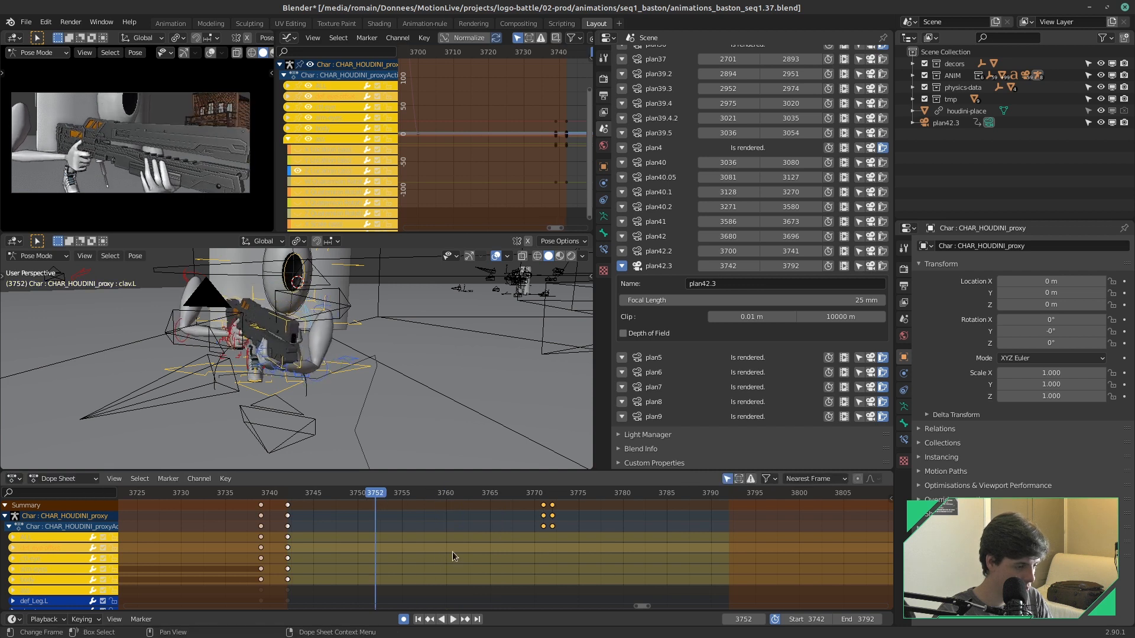
key("space")
key("space")
Step: Move the keyframes at frame 3772 to frame 3777 and play back the gun movement
left_click_drag(565, 492, 544, 498)
left_click(554, 516)
key("g")
left_click(604, 555)
key("space")
key("space")
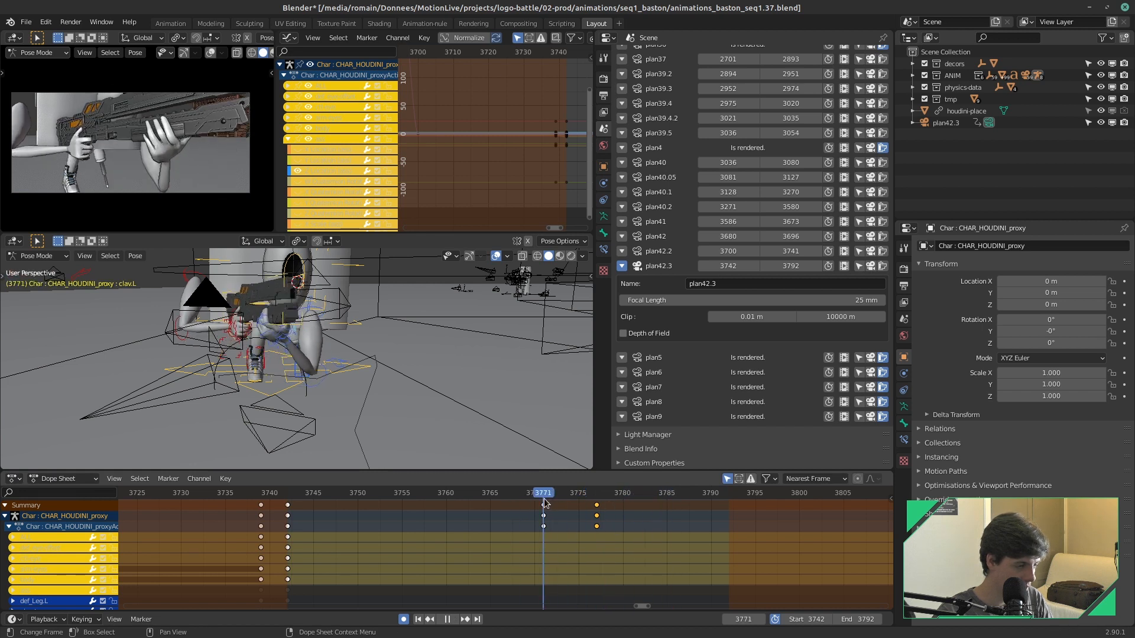
Step: Select the arm-ik.R control, then move it and rotate it about global Z at frame 3771
middle_click_drag(308, 374, 378, 390)
scroll(238, 344, "up", 5)
left_click(317, 372)
key("space")
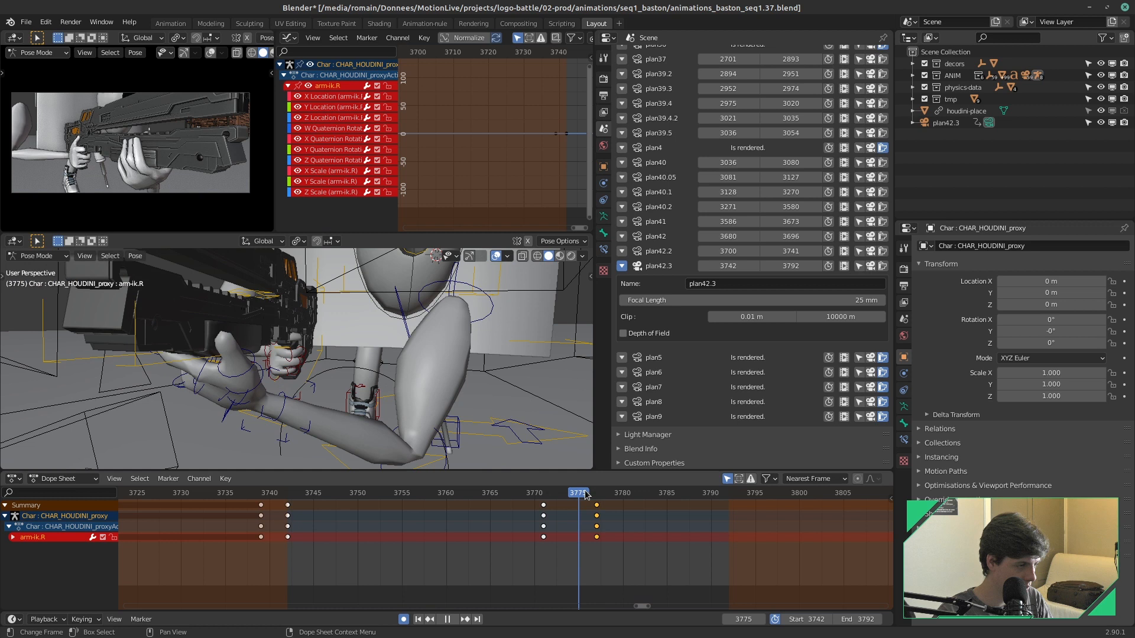
key("Escape")
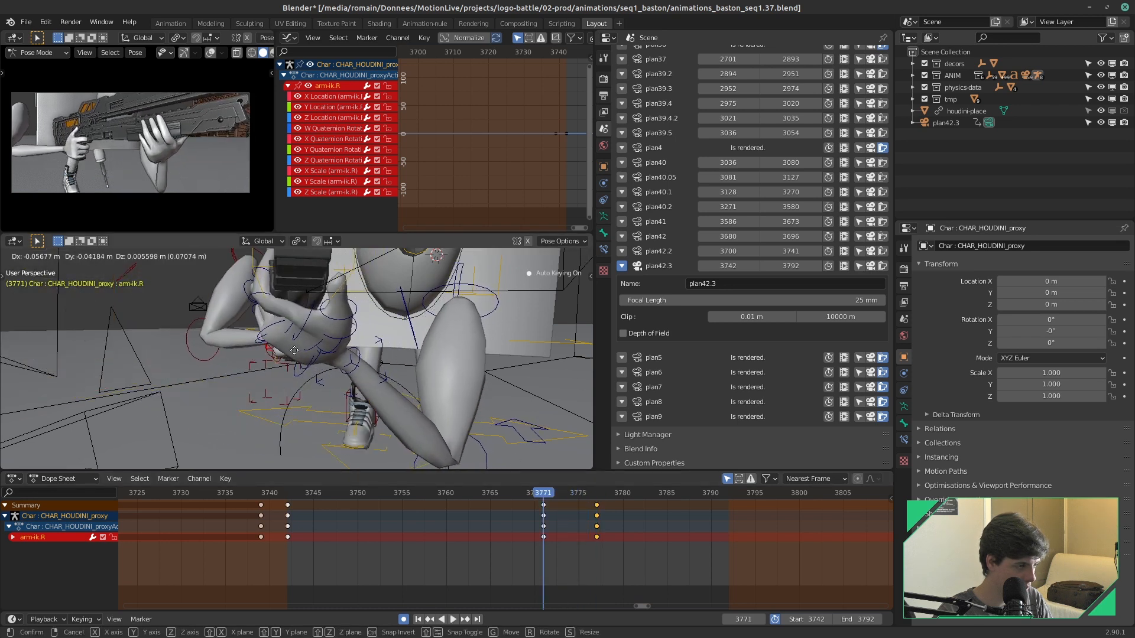
left_click(370, 354)
key("r")
key("z")
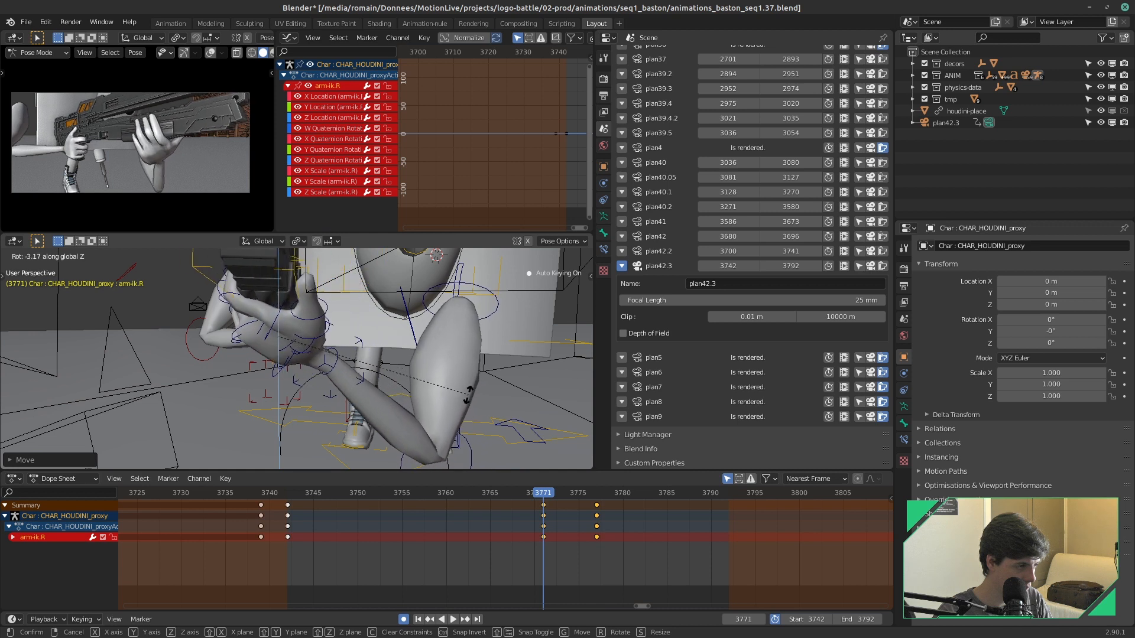
left_click(465, 398)
Step: Fine-tune the arm-ik.R control's rotation about global Z at frame 3771, play back the motion, and save the file
key("space")
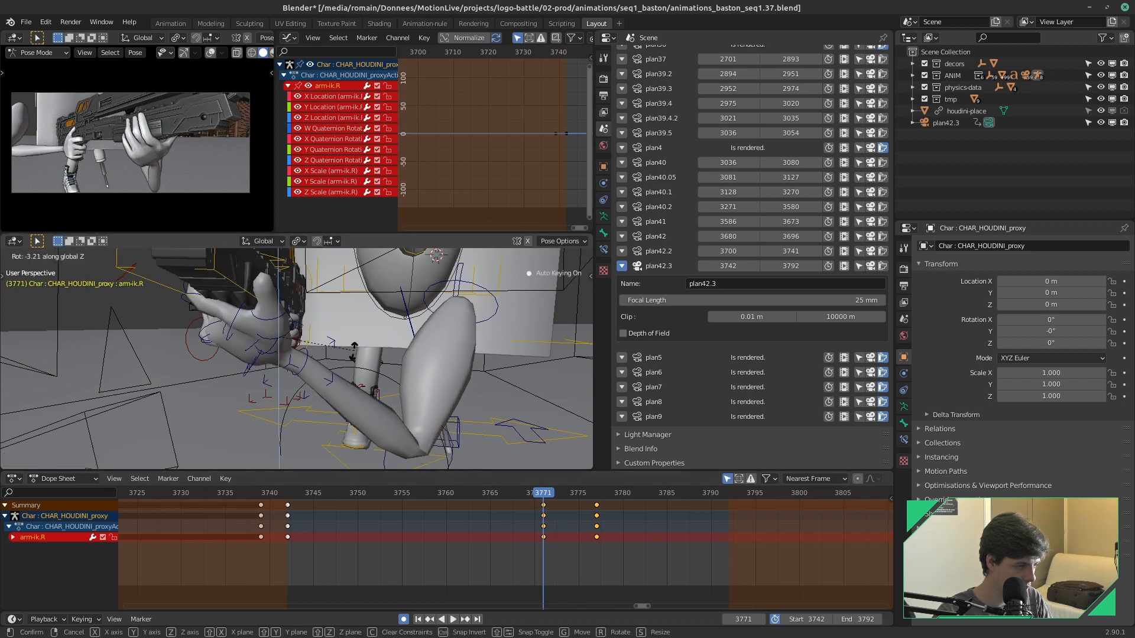
key("Escape")
mouse_move(556, 498)
left_mouse_down()
mouse_move(596, 500)
mouse_move(560, 502)
left_mouse_up()
middle_click_drag(320, 367, 366, 355)
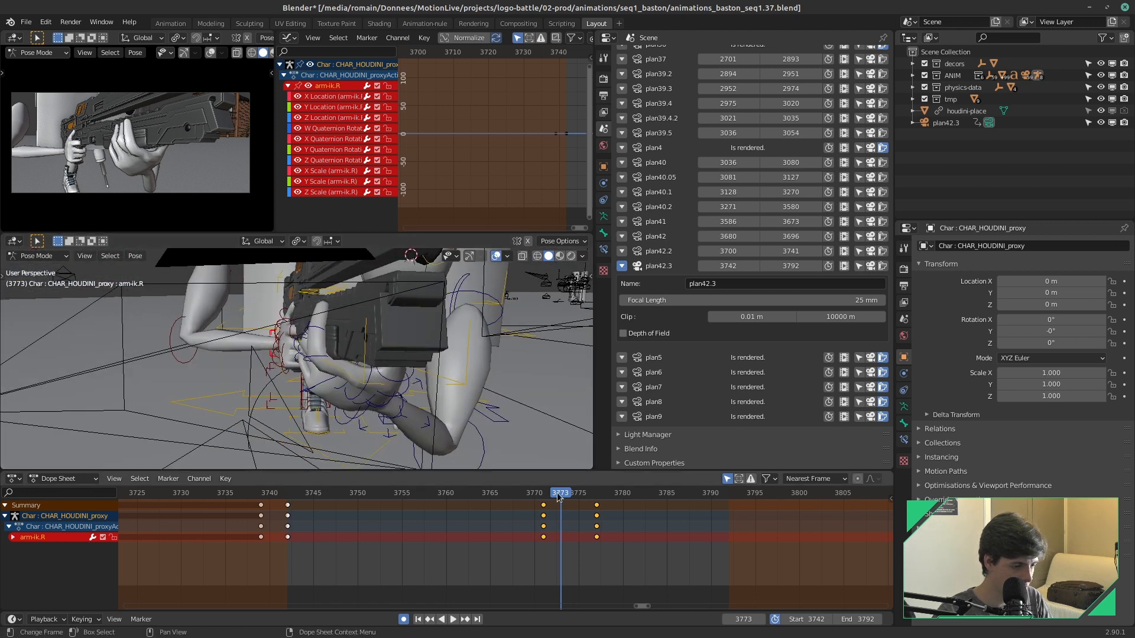
key("space")
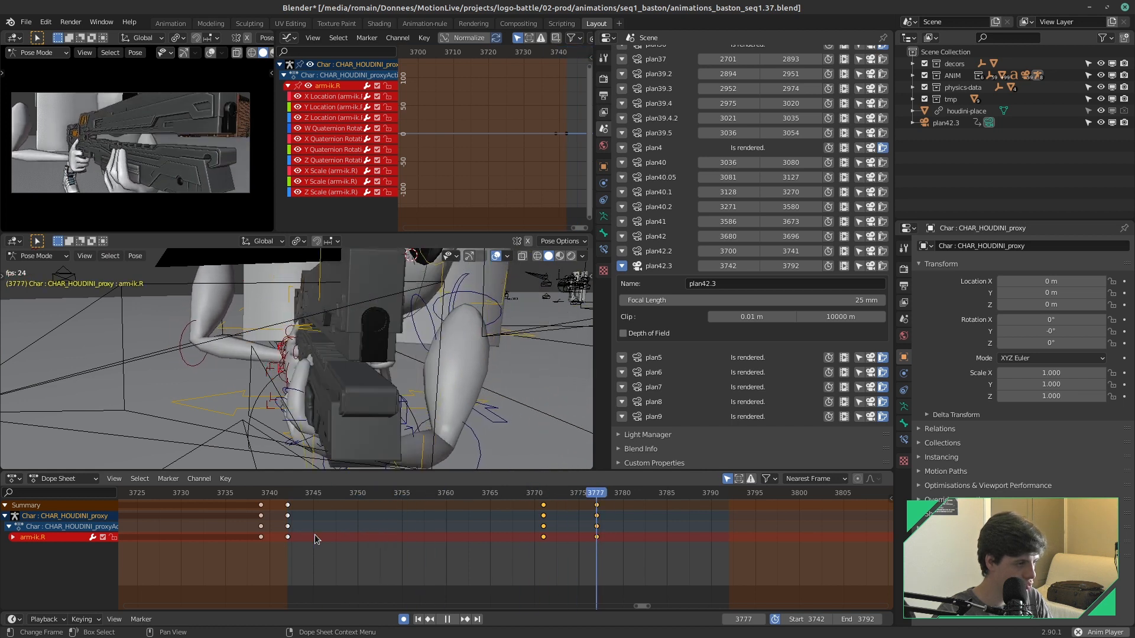
key("space")
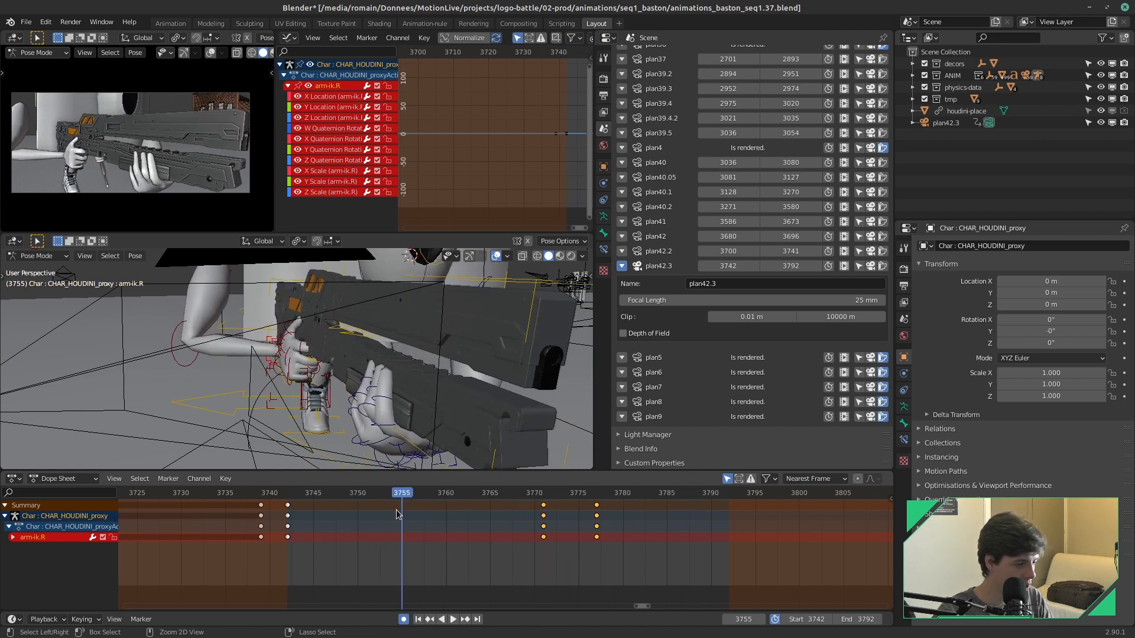
key("ctrl+s")
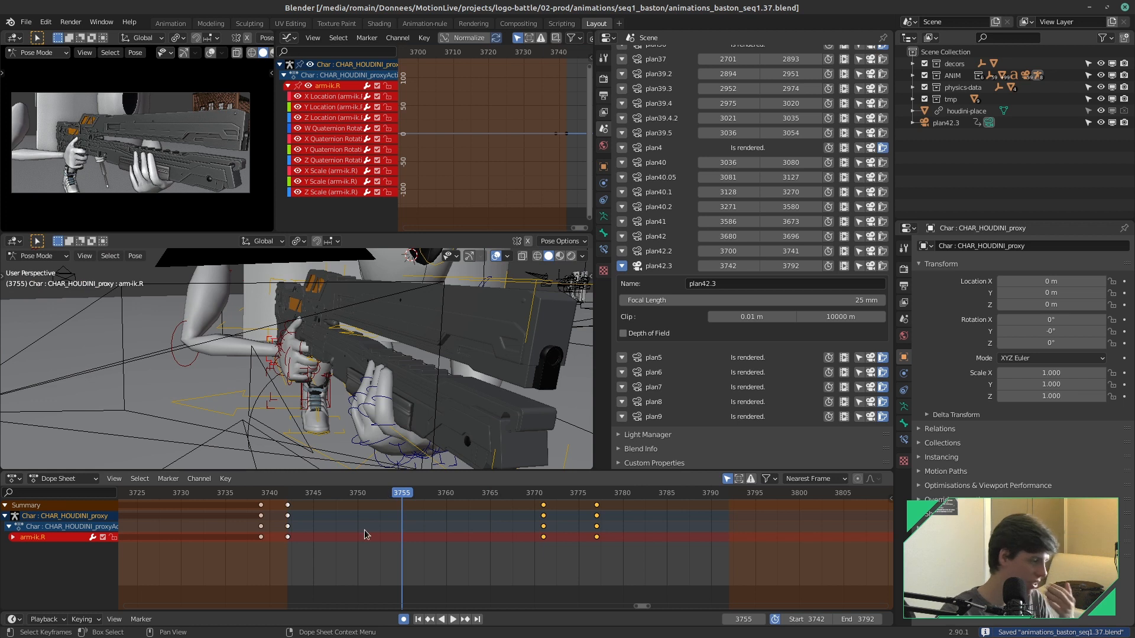
Step: Play back the shot once more, return to frame 3742, and save the file
key("space")
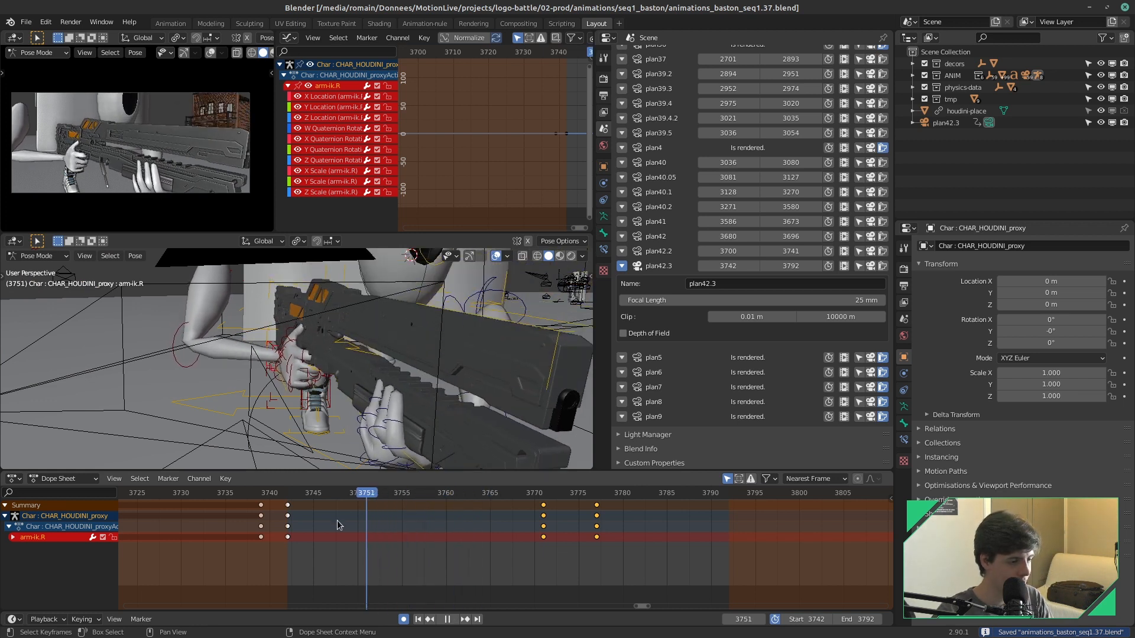
key("space")
key("ctrl+s")
left_click_drag(447, 497, 288, 520)
key("ctrl+s")
Step: Select all bones and frame their curves in the Graph Editor, selecting their keyframes at frame 3742
middle_click_drag(495, 191, 402, 191)
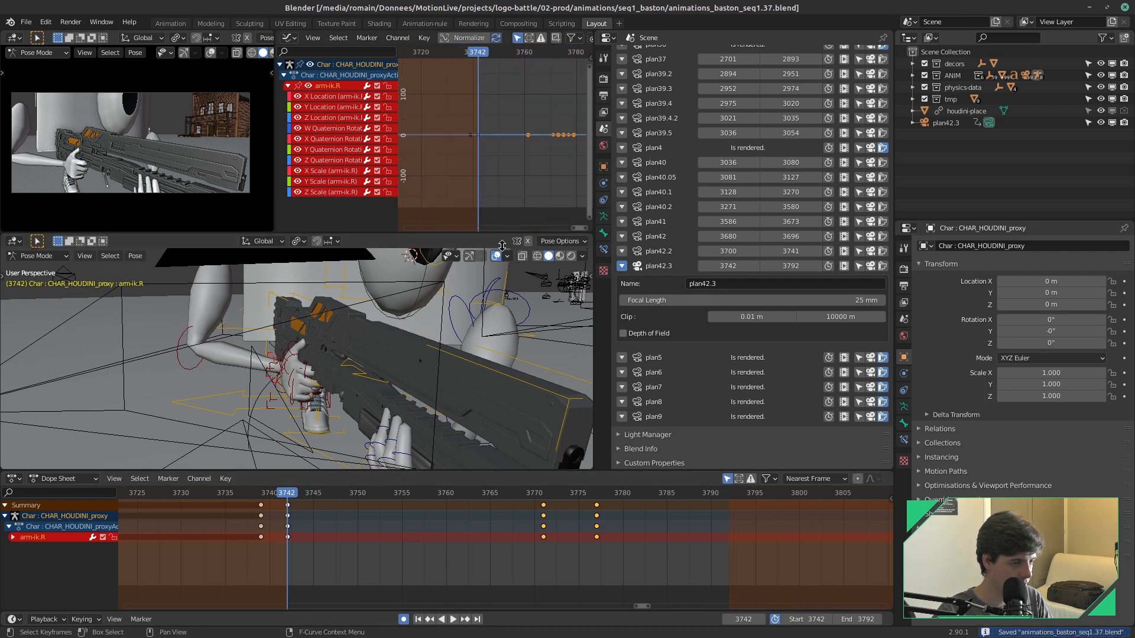
key("a")
key("Home")
middle_click_drag(539, 142, 552, 189)
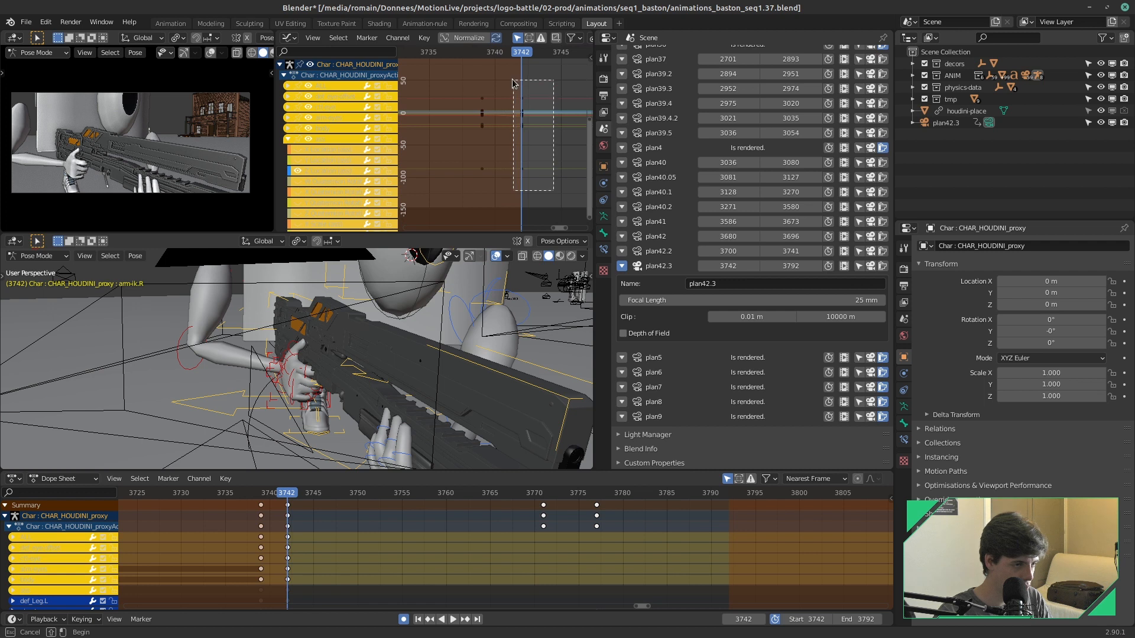
left_click_drag(512, 79, 512, 79)
scroll(543, 148, "down", 15)
middle_click_drag(553, 156, 494, 154)
scroll(502, 159, "down", 6)
key("s")
key("x")
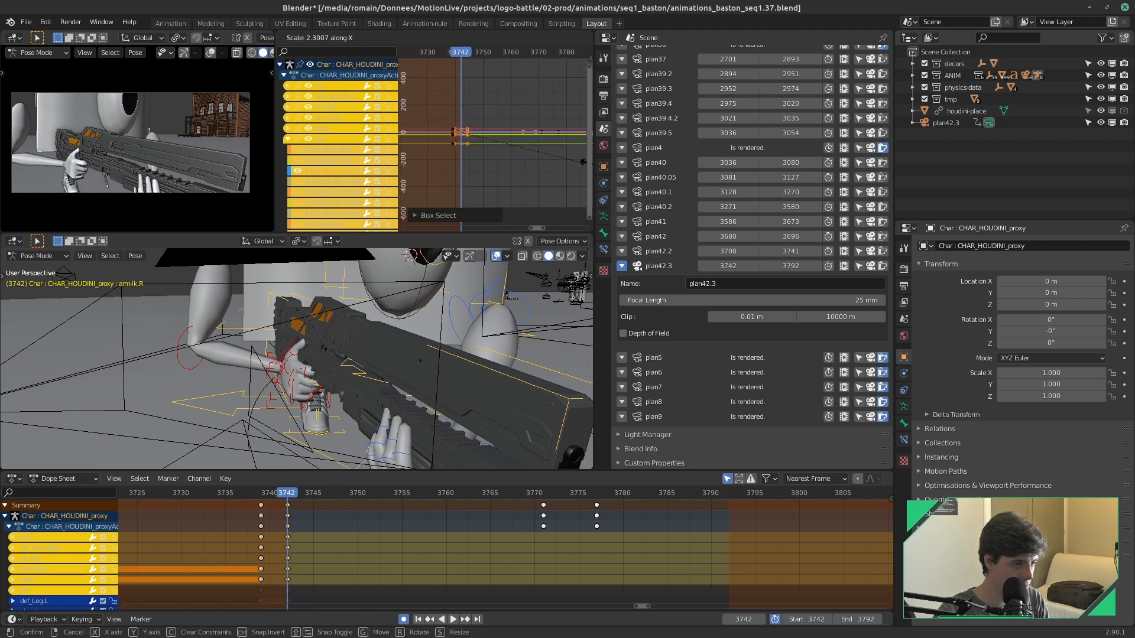
left_click(509, 163)
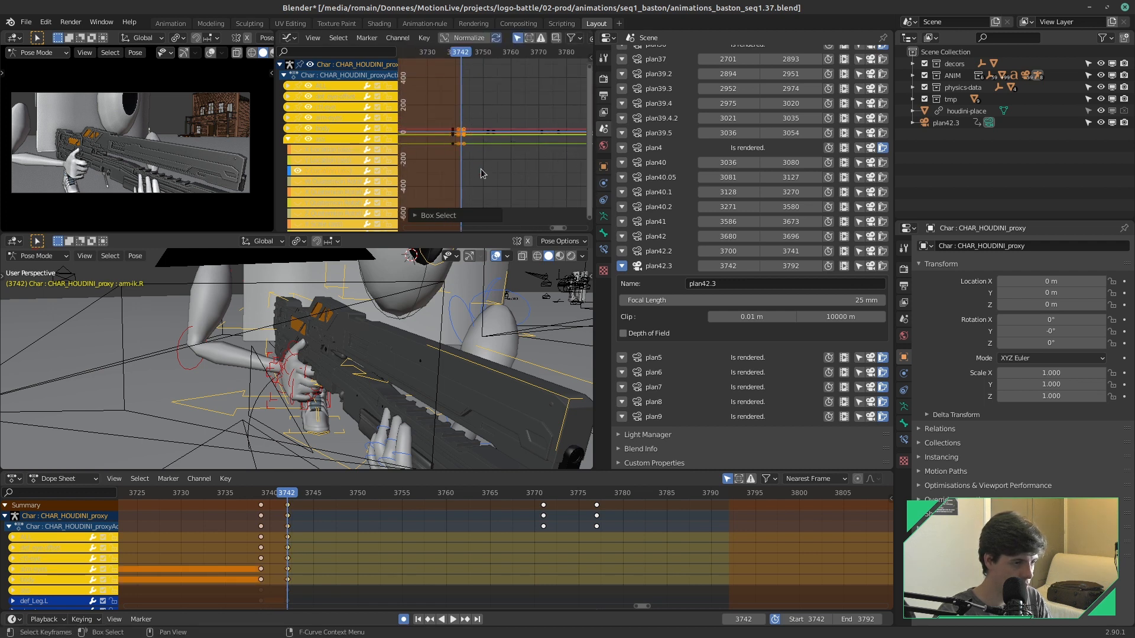
Step: Lengthen the curve handles of the frame 3742 keyframes by scaling them along X by about 11
key("s")
key("x")
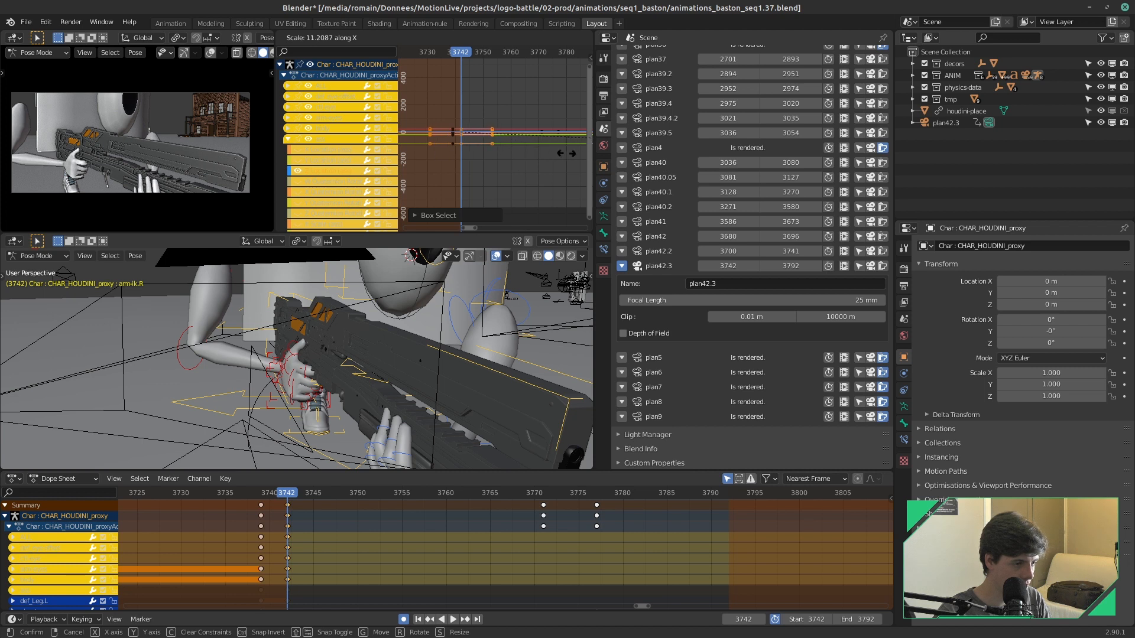
left_click(562, 151)
Step: Select the keyframes at frame 3771 in the Graph Editor and lengthen their curve handles by scaling along X
middle_click_drag(562, 151, 518, 148)
left_click(521, 172)
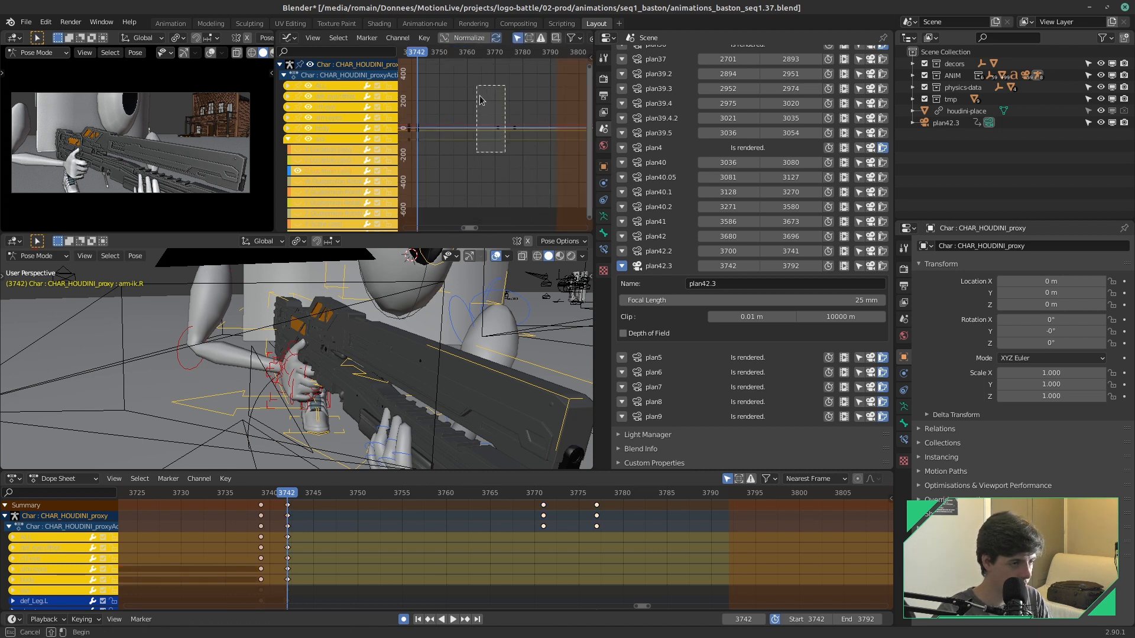
left_click_drag(479, 94, 478, 89)
key("s")
key("x")
left_click(555, 194)
Step: Play back the eased gun movement, save the file, and replay the shot from frame 3742
key("space")
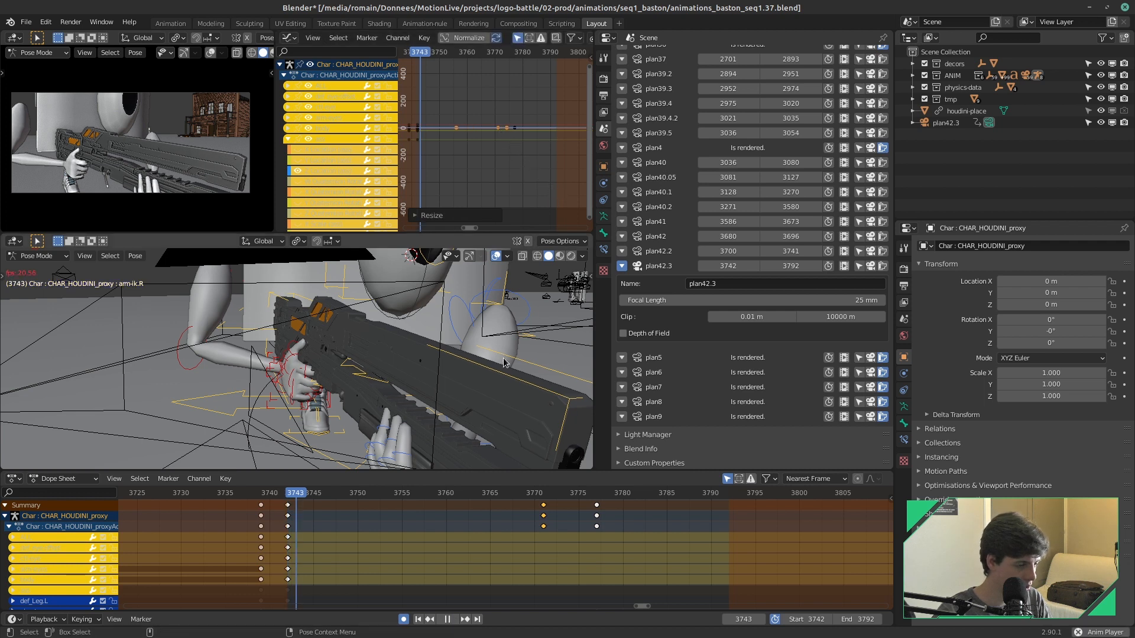
key("space")
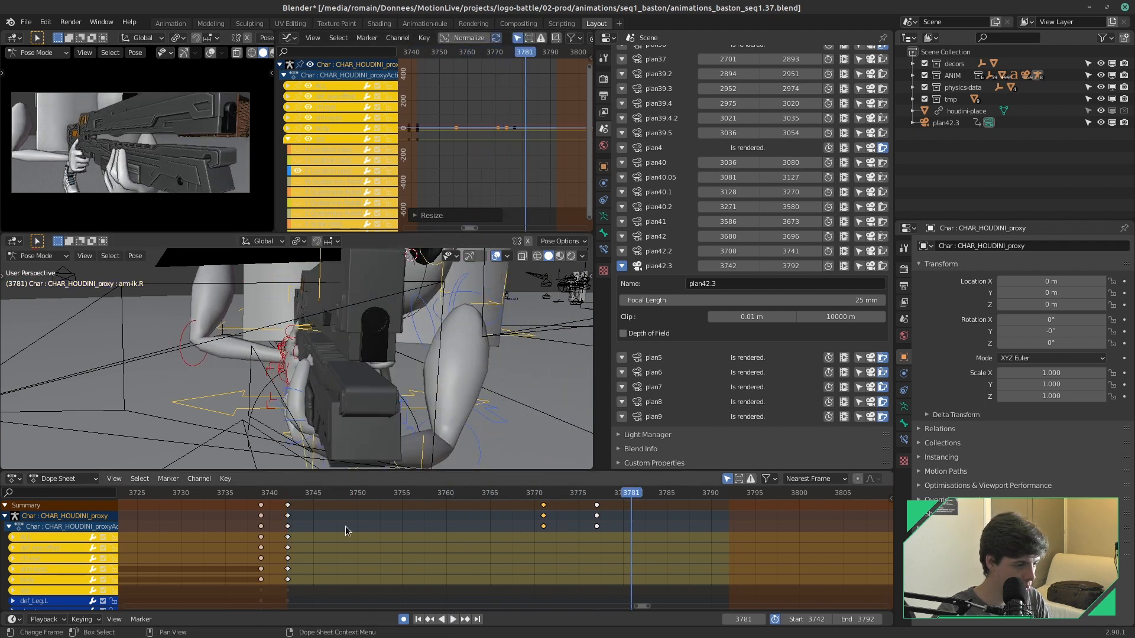
key("space")
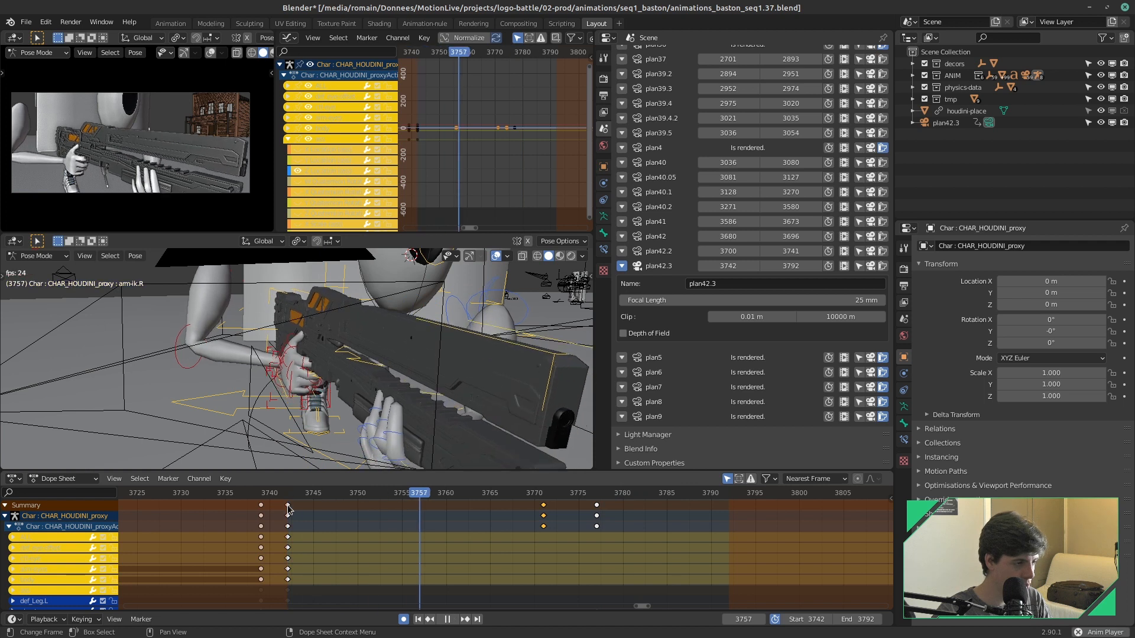
key("ctrl+s")
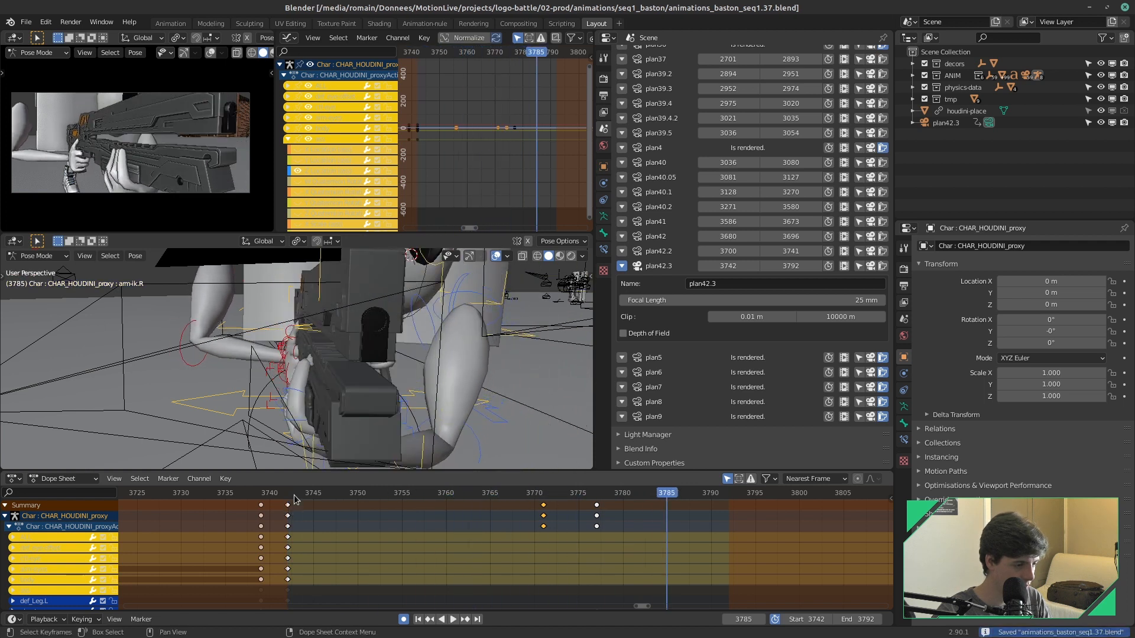
left_click_drag(295, 495, 287, 495)
key("ctrl+s")
key("space")
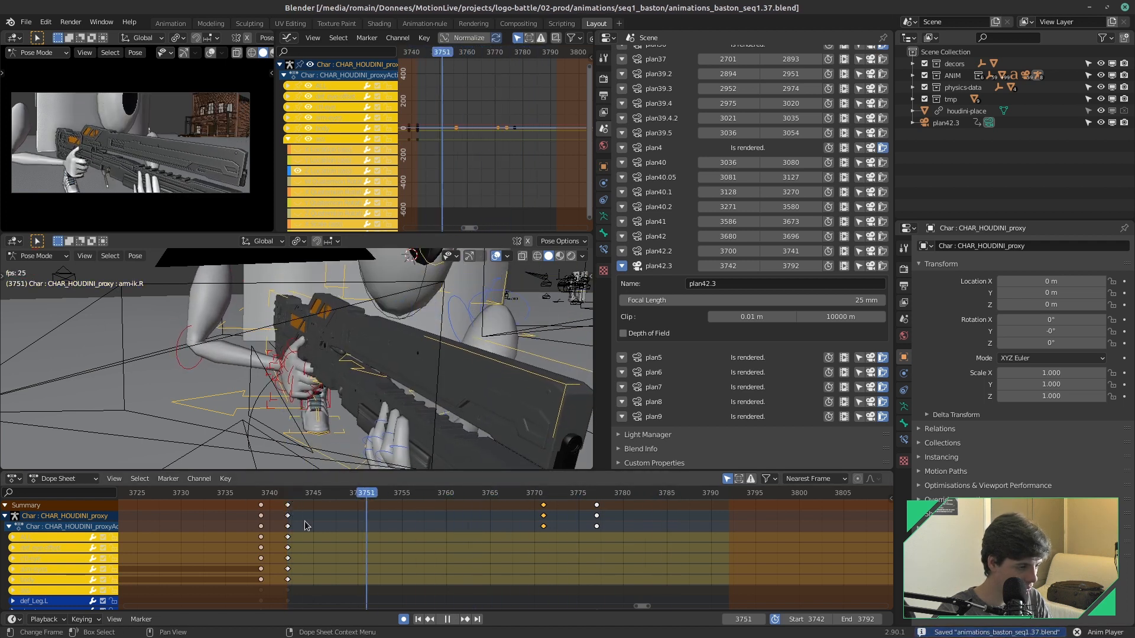
key("space")
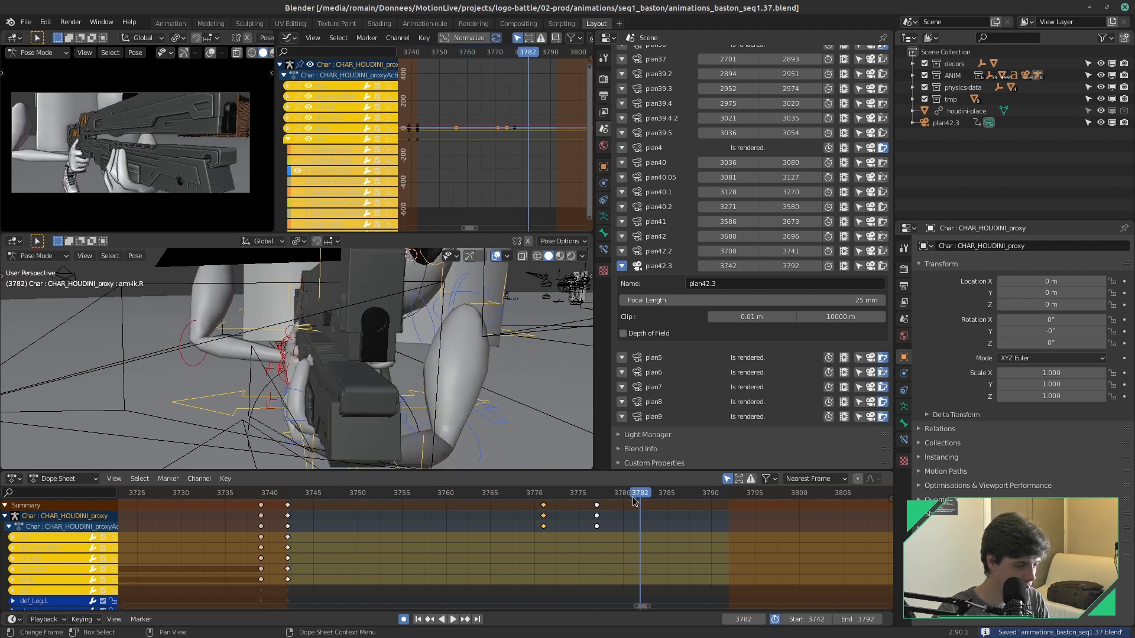
Step: Try a Trackball rotation of the selected bones at frame 3792, save the file and play back the animation
left_click_drag(665, 494, 727, 501)
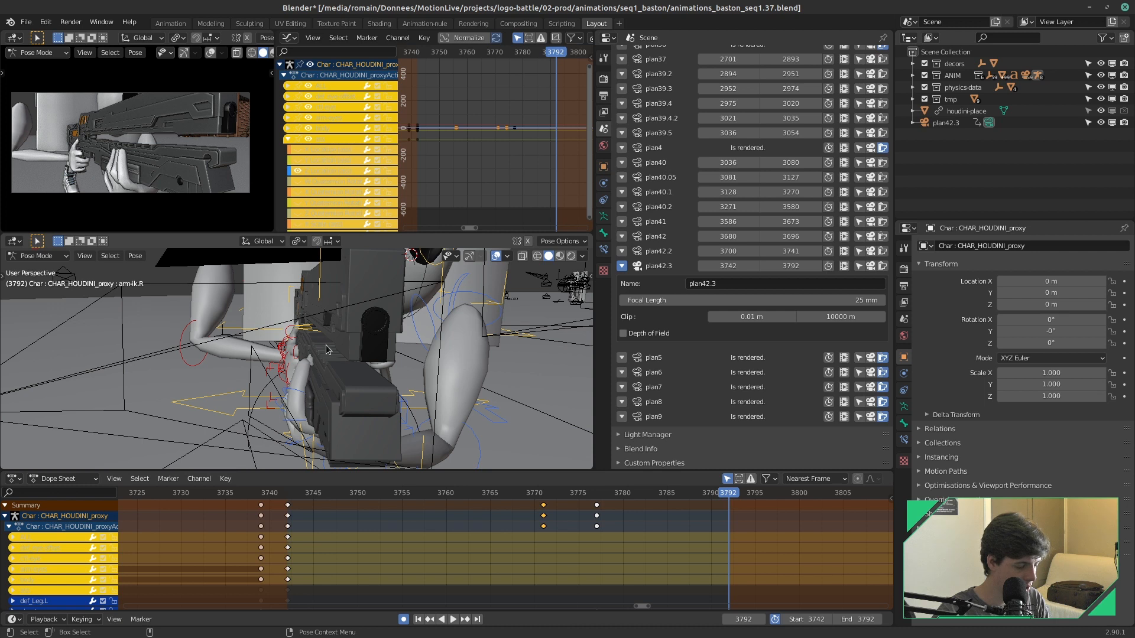
key("r")
key("r")
left_click(351, 355)
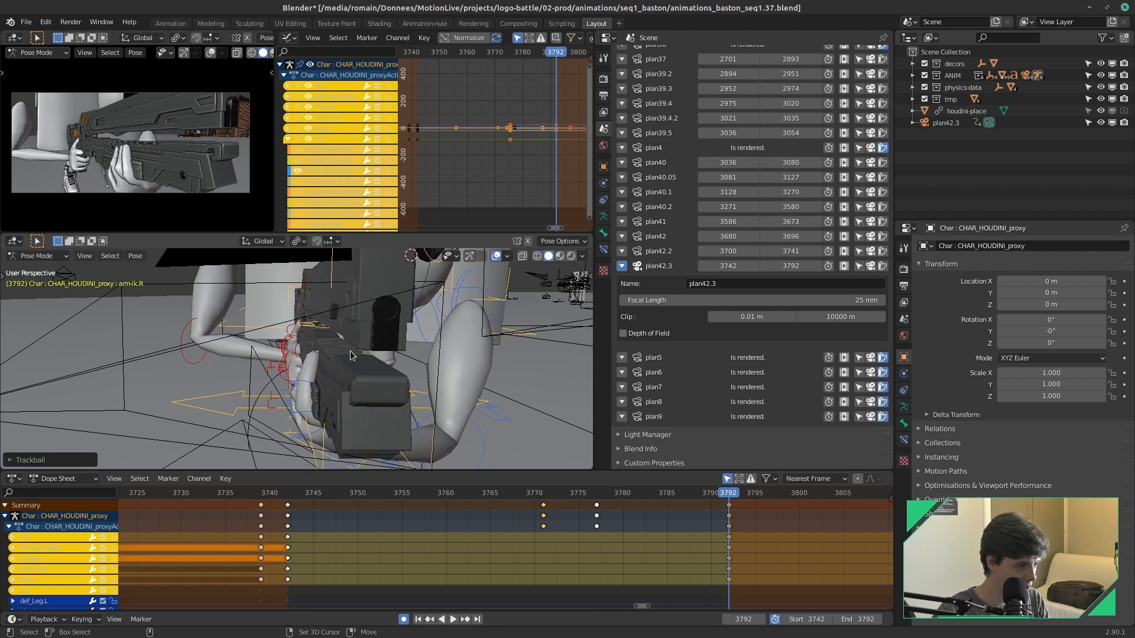
key("ctrl+s")
key("ctrl+shift+space")
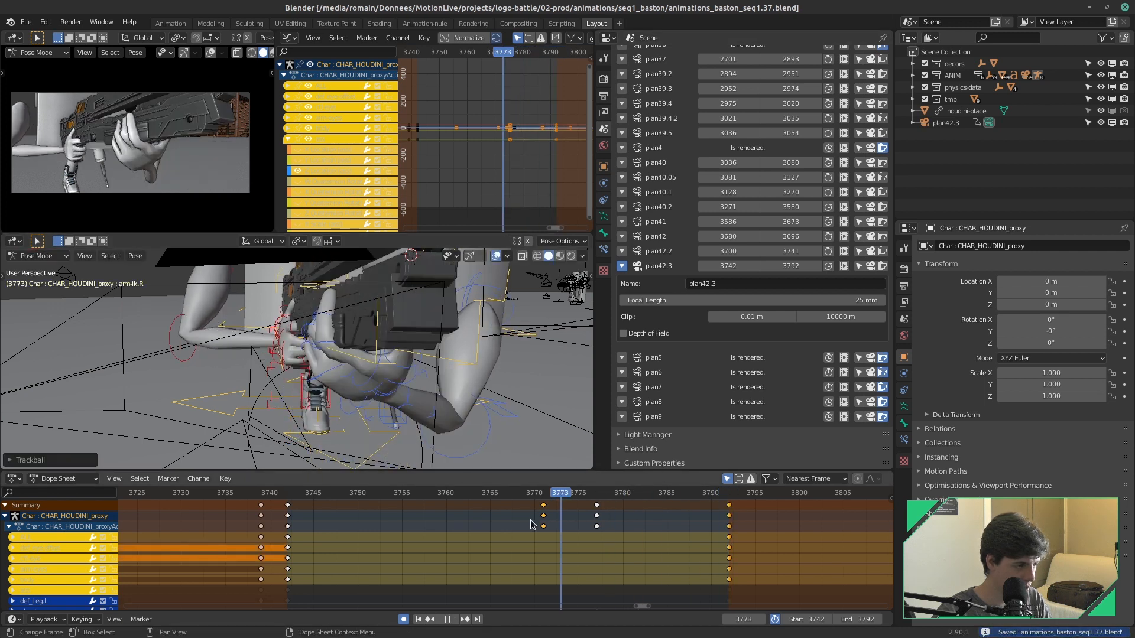
Step: Rotate the selected bones with Trackball at frame 3771 to adjust the raised gun pose
left_click_drag(454, 538, 543, 518)
key("r")
key("r")
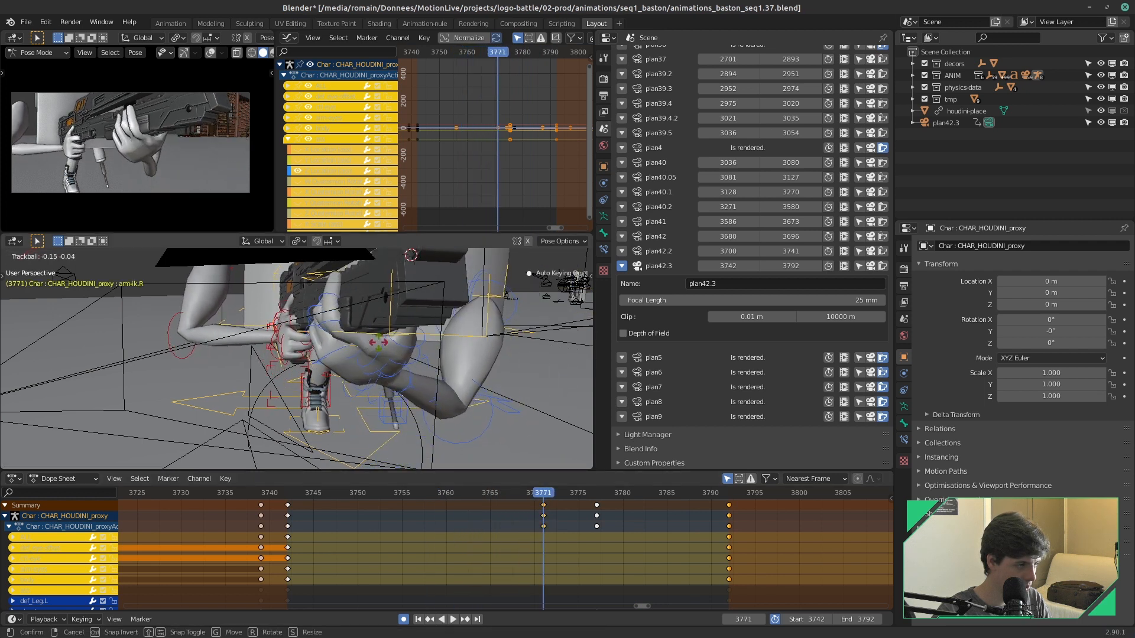
left_click(532, 468)
Step: Rotate the selected bones with Trackball at the following keyframe, frame 3777, to refine the gun's settling pose
key("Up")
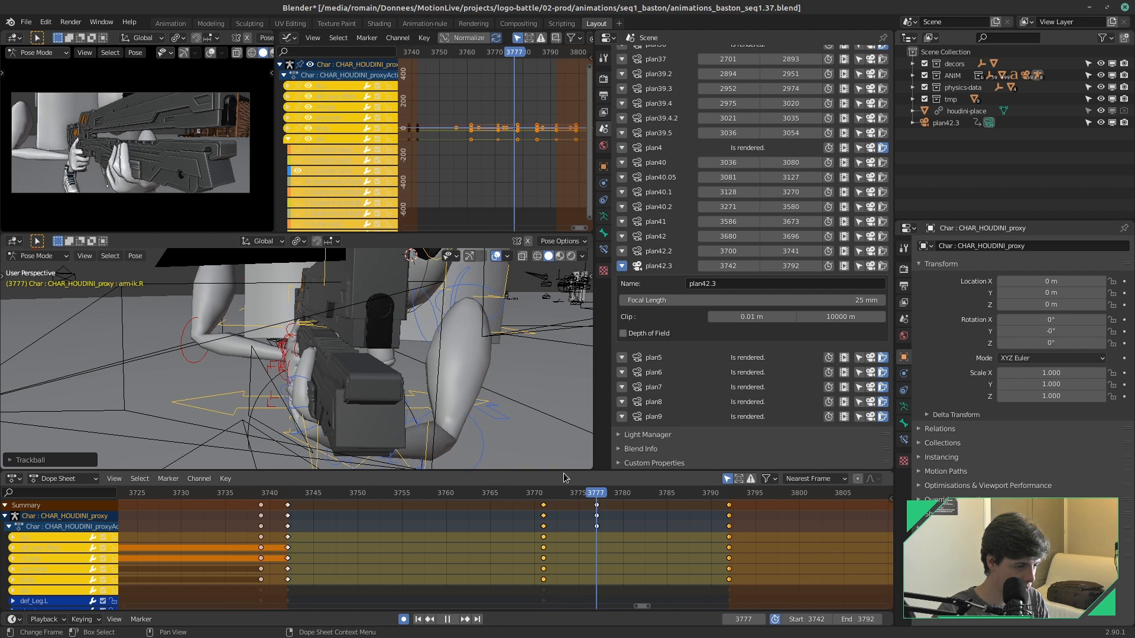
key("r")
key("r")
left_click(387, 361)
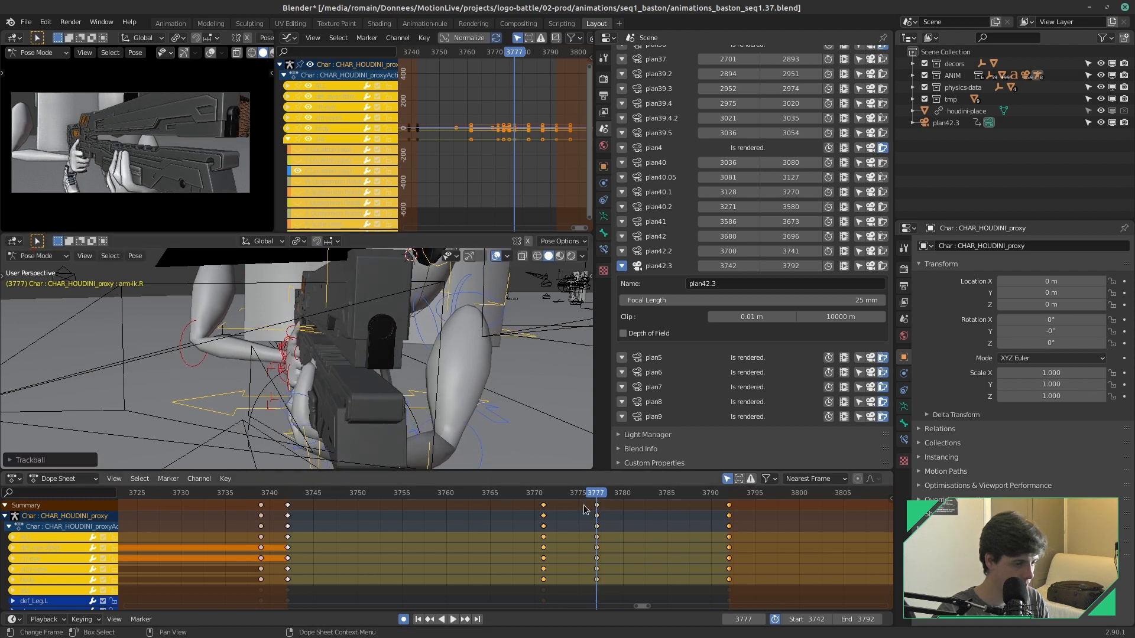
Step: Play back the shot from frame 3742 to review the gun movement and deselect the keyframes
left_click(536, 505)
key("space")
left_click_drag(535, 505, 287, 525)
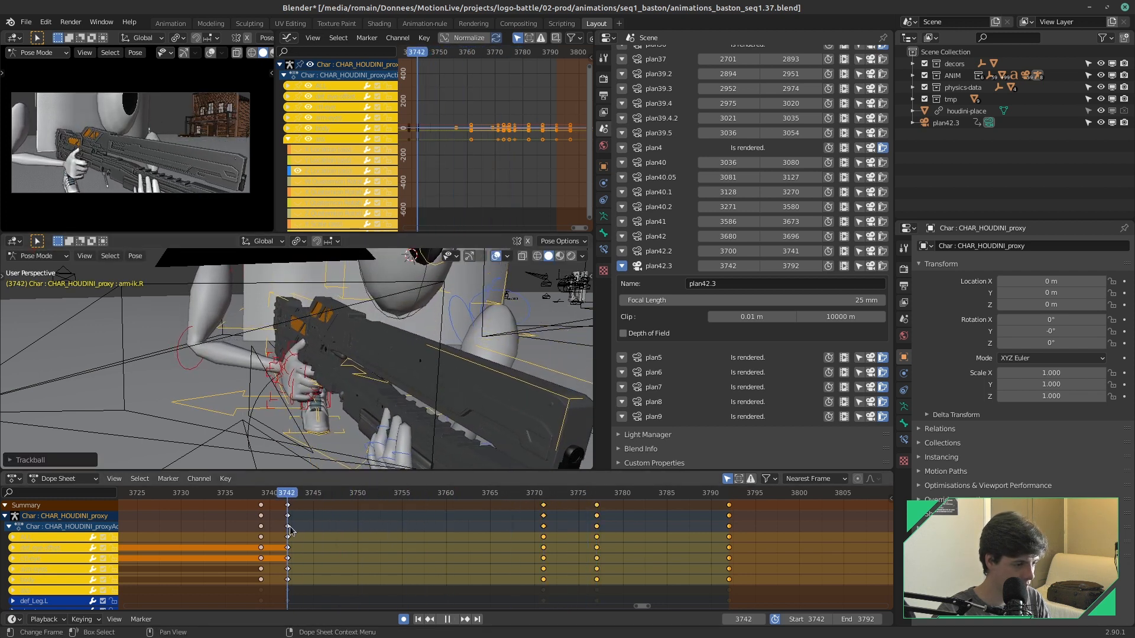
left_click(345, 526)
key("space")
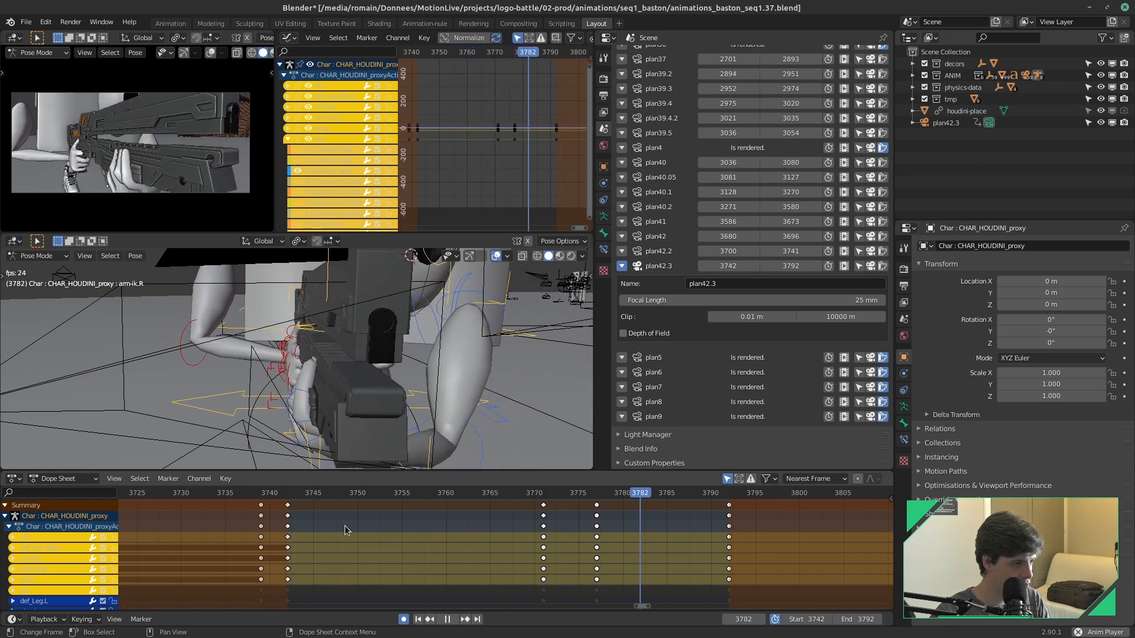
Step: Delete the keyframes at frame 3792, return to frame 3777 and save the file
left_click(729, 494)
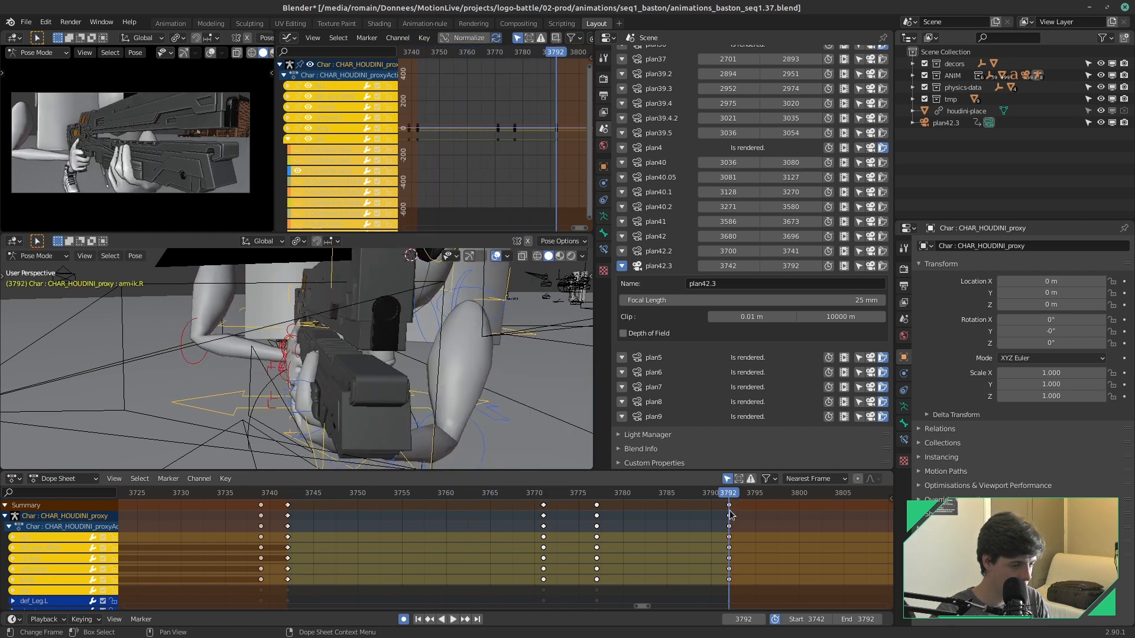
left_click(601, 494)
key("ctrl+s")
key("space")
key("Escape")
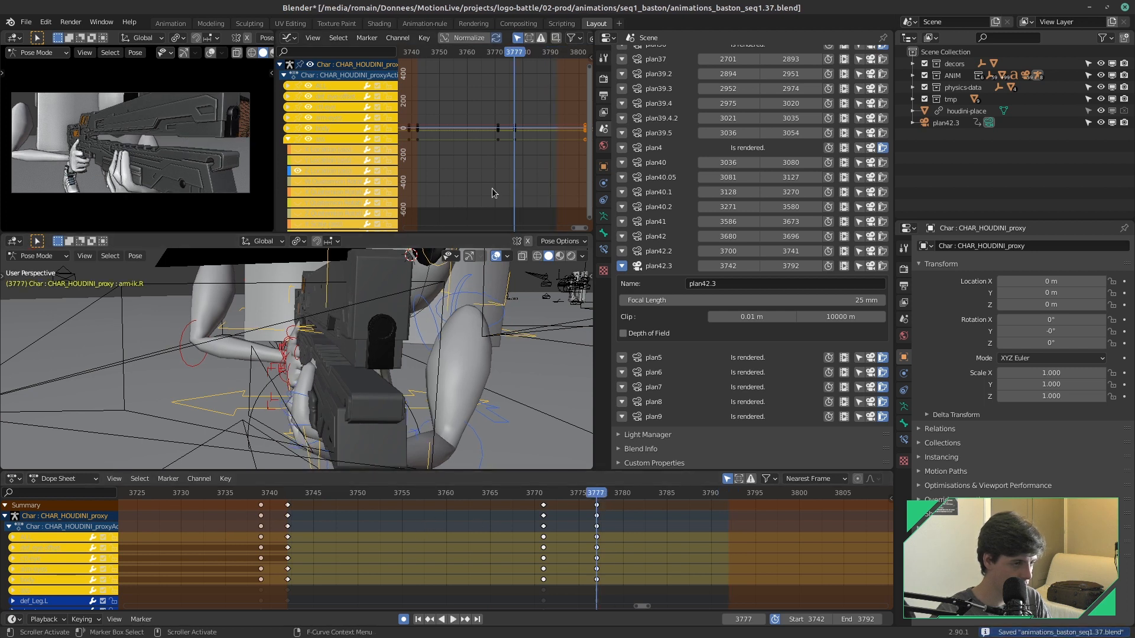
Step: Select the frame 3777 keyframes in the Graph Editor and lengthen their curve handles by scaling along X by about 1.35
left_click_drag(502, 109, 501, 107)
key("s")
key("x")
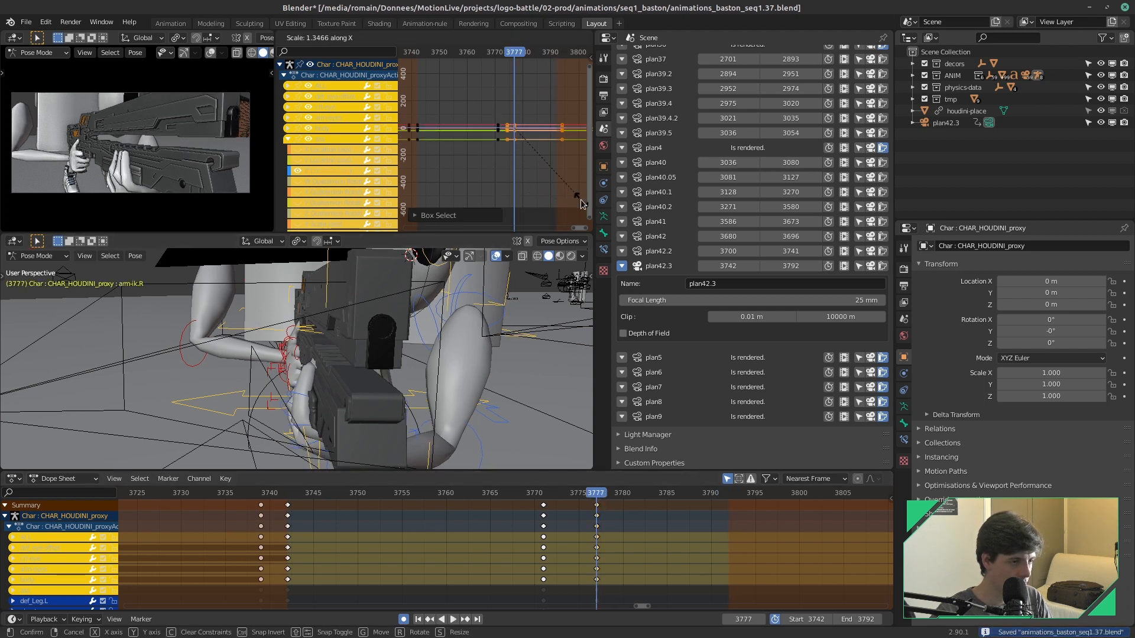
left_click(581, 204)
Step: Play back the softened gun movement from frame 3742, save the file and replay the shot
left_click(286, 564)
key("space")
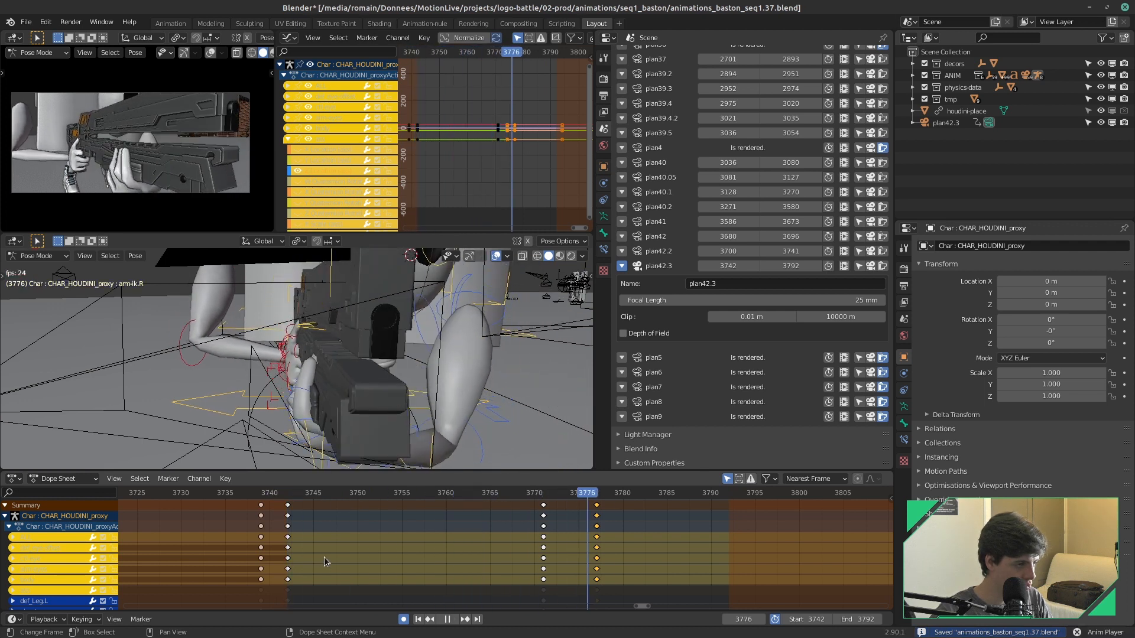
key("space")
key("ctrl+s")
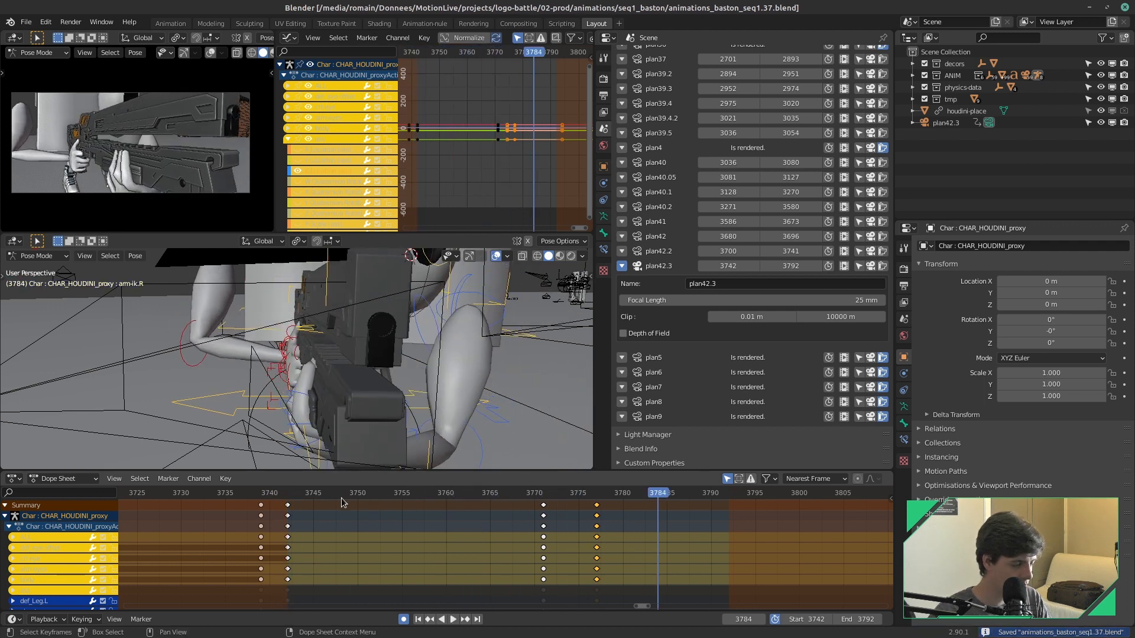
key("shift+Left")
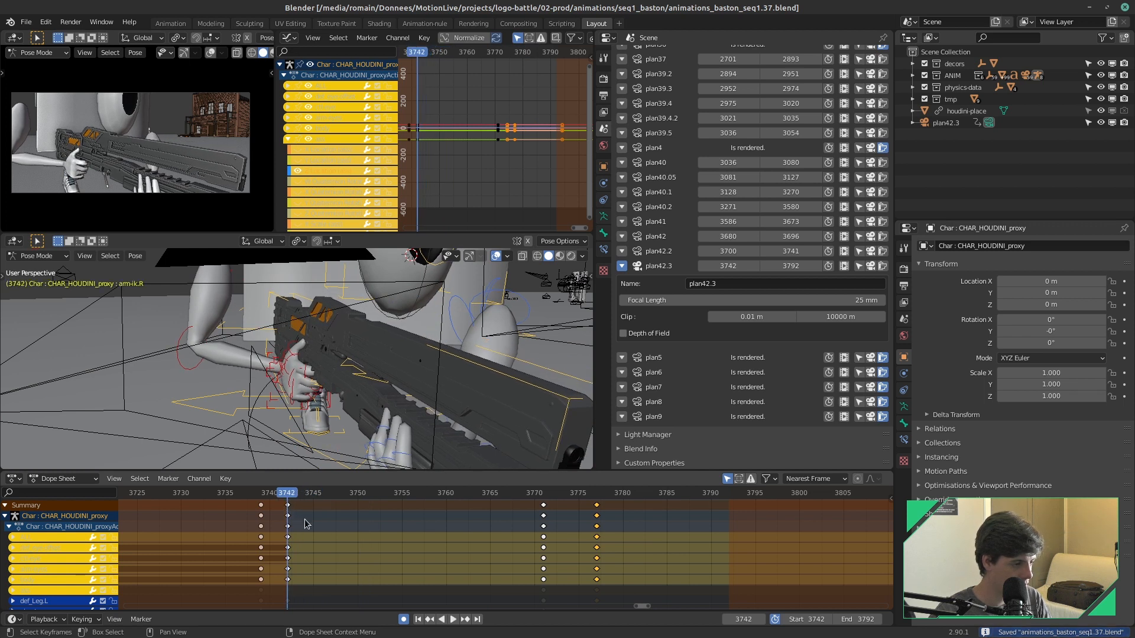
key("space")
key("space")
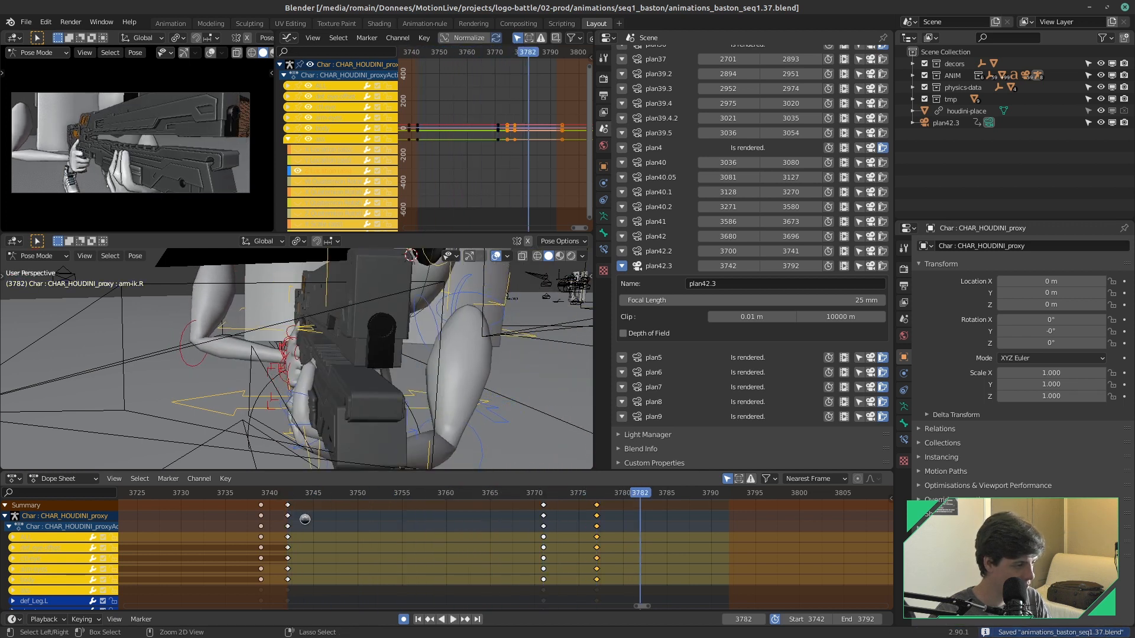
Step: Select the halo-gun bone at frame 3742, show its custom properties and keyframe Charge Power at 0
key("shift+Left")
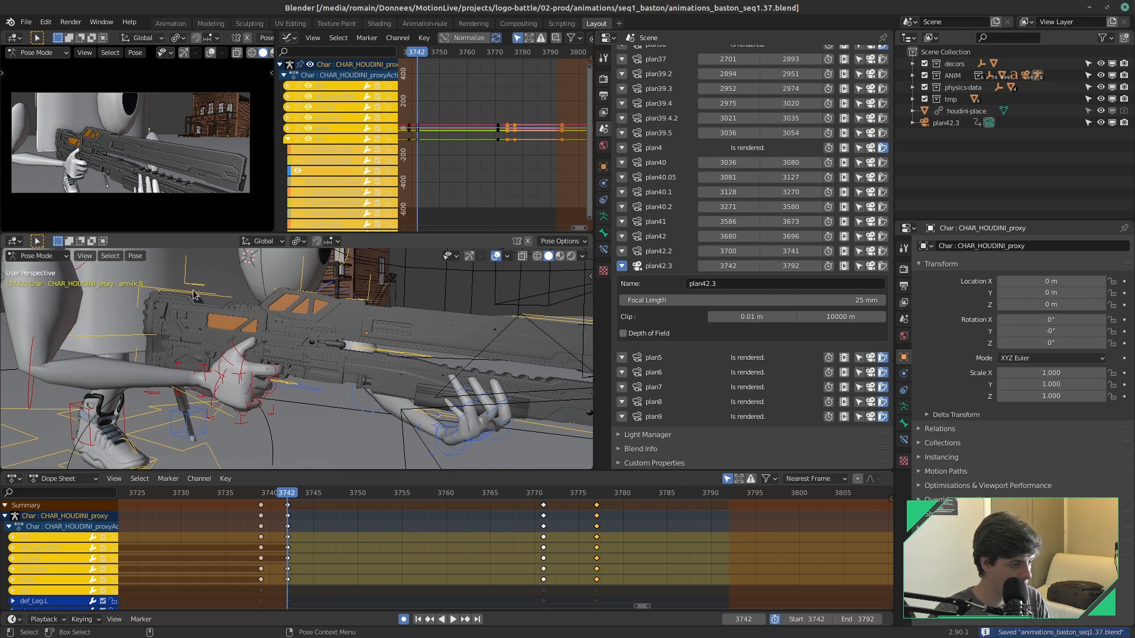
left_click(194, 294)
key("n")
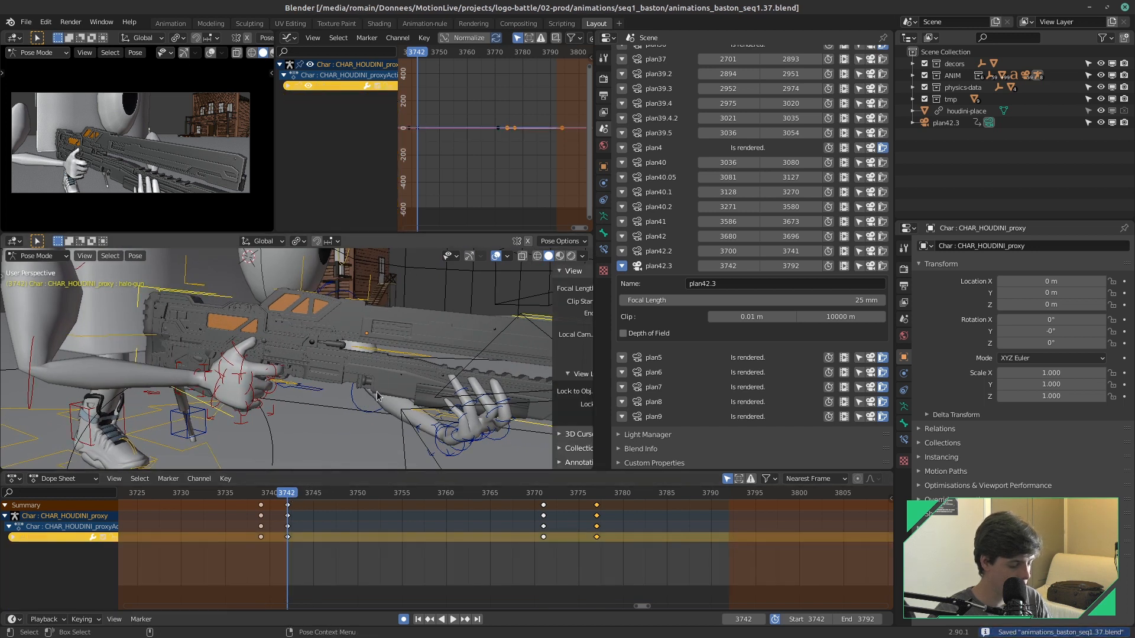
scroll(580, 296, "down", 2)
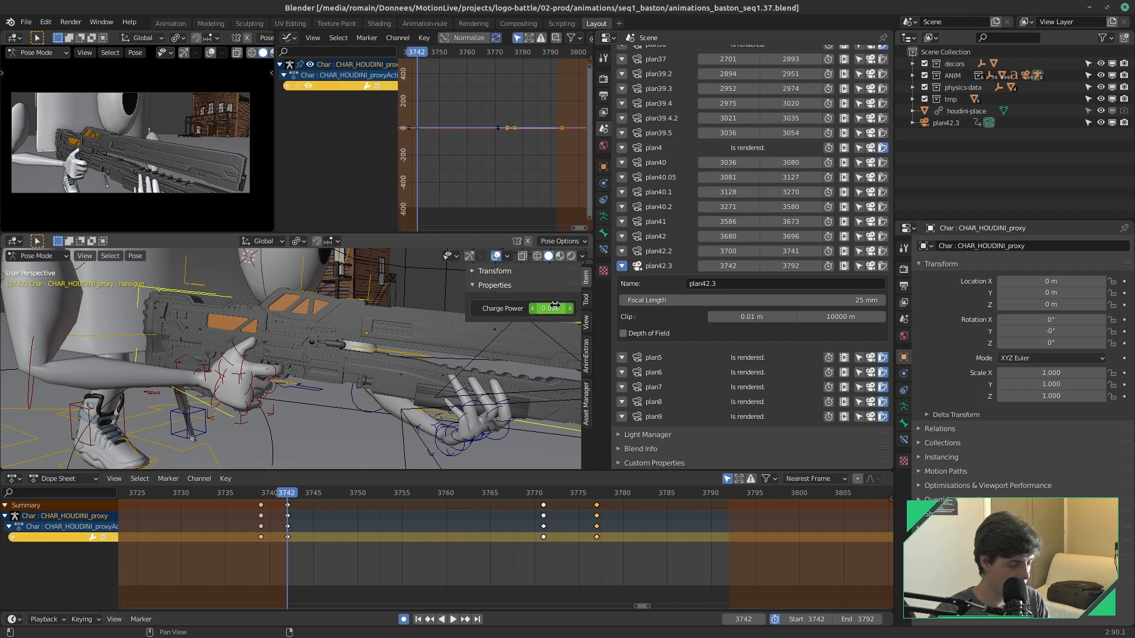
left_click_drag(554, 305, 554, 305)
Step: Set the halo-gun bone's Charge Power to 200 at frame 3777 and keyframe it
key("space")
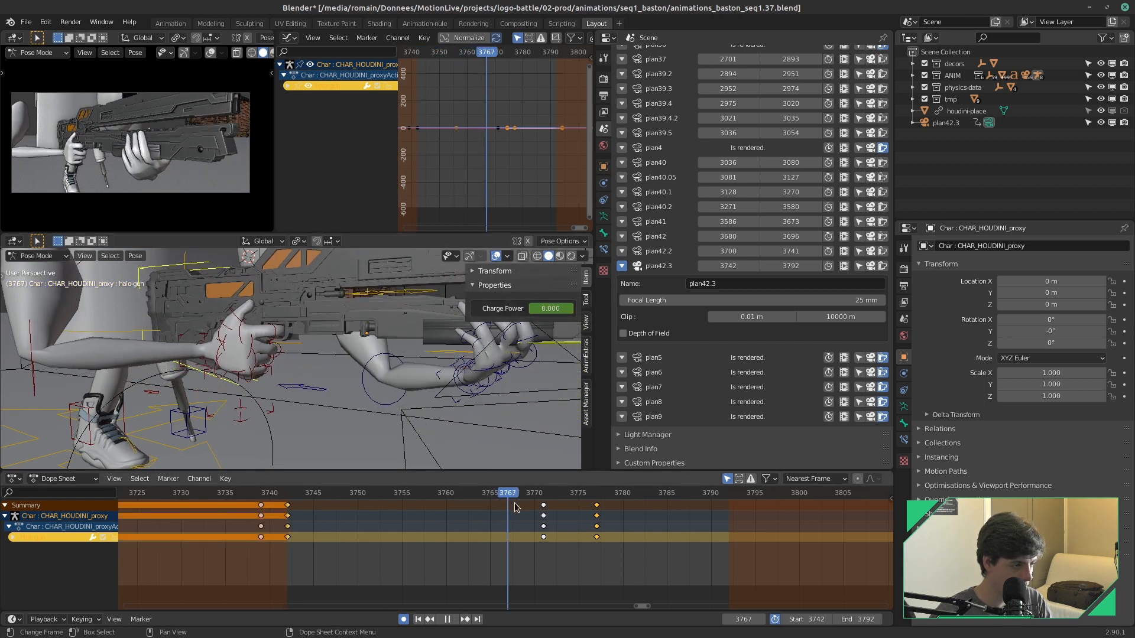
key("space")
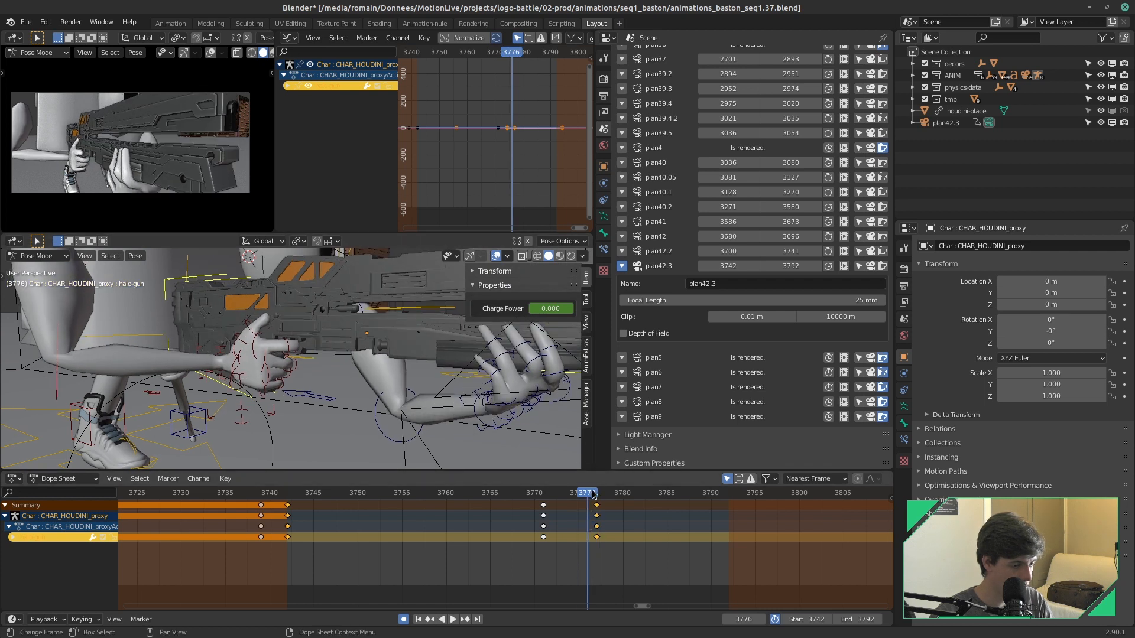
left_click(593, 494)
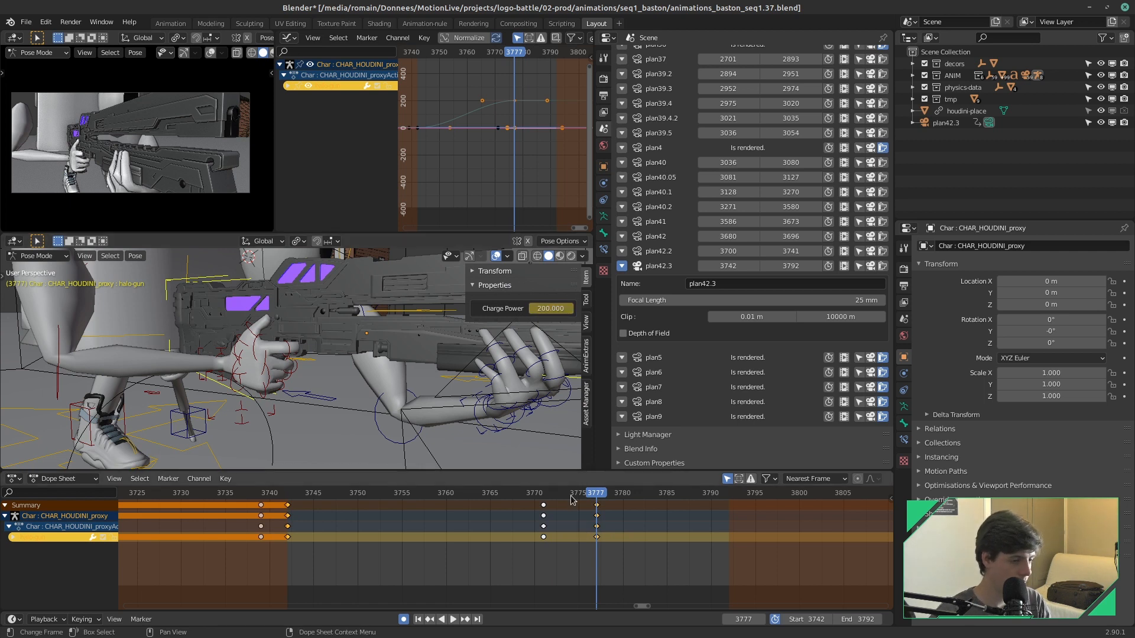
Step: Play back the gun charging from frame 3742 and save the file
left_click_drag(587, 500, 285, 514)
key("space")
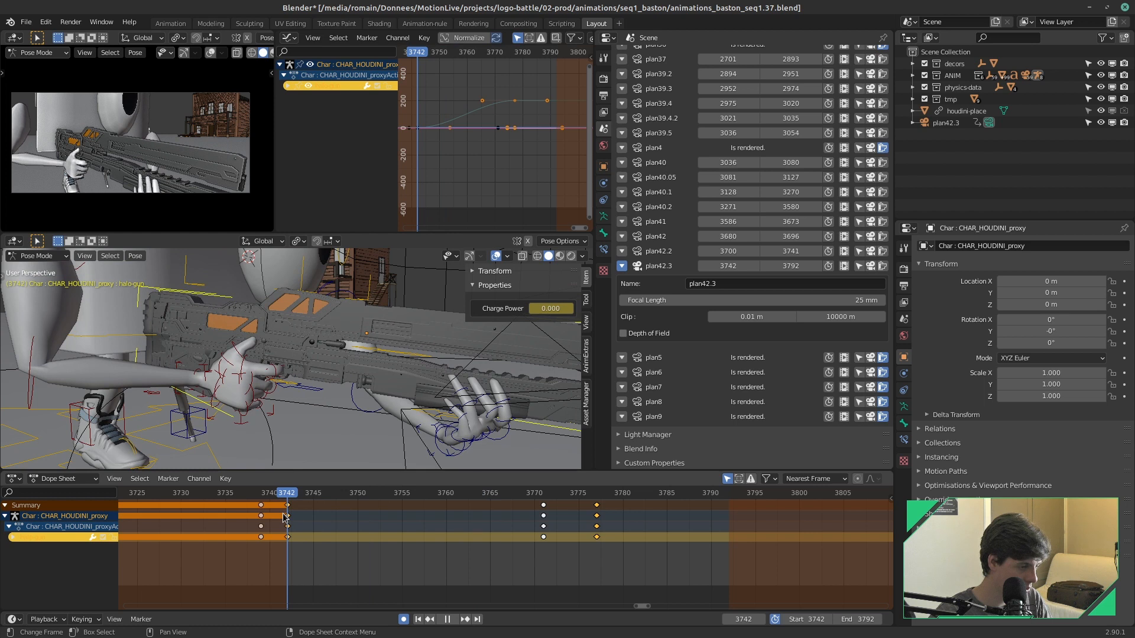
key("space")
key("ctrl+s")
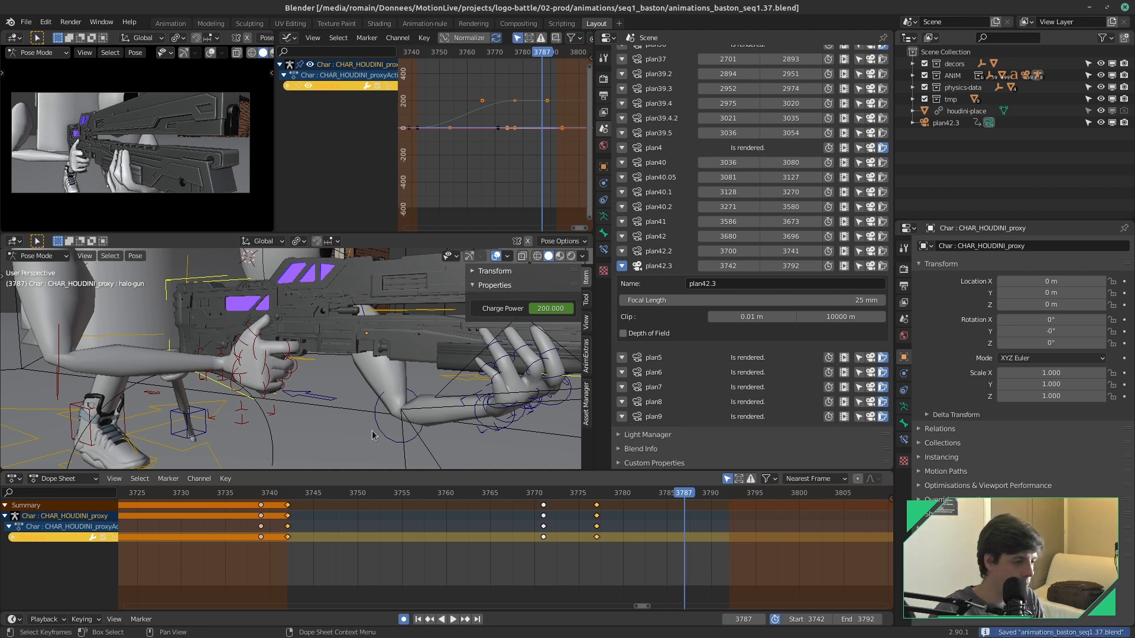
Step: Select the arm-ik.R bone at frame 3742, save the file and enlarge the Graph Editor area
left_click(206, 368)
left_click_drag(384, 494, 287, 512)
key("ctrl+s")
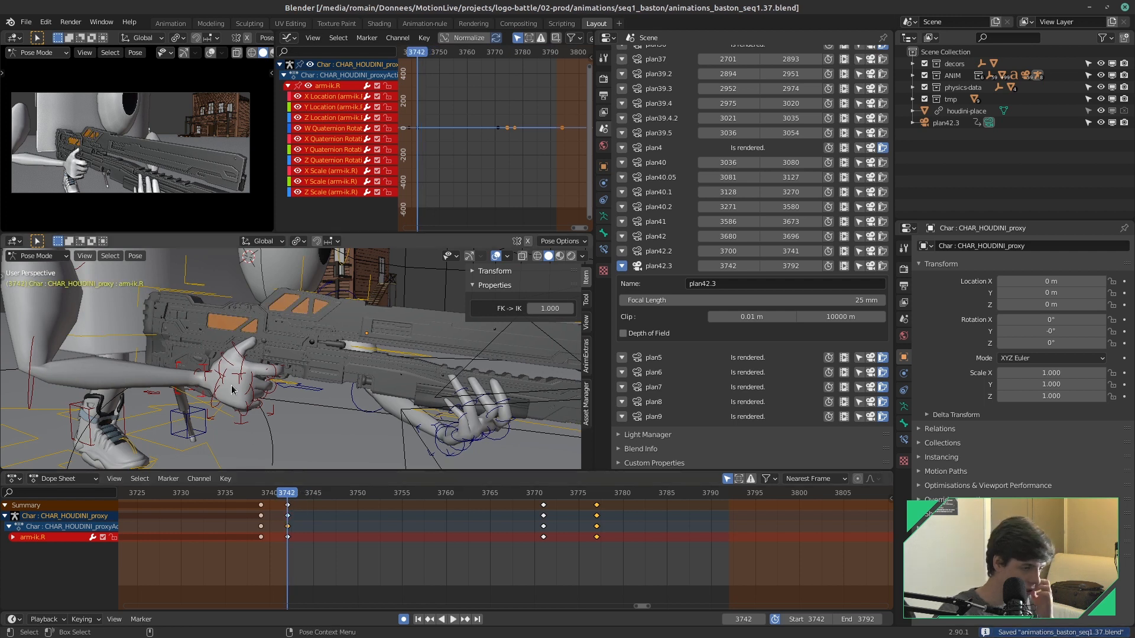
left_click_drag(387, 235, 373, 320)
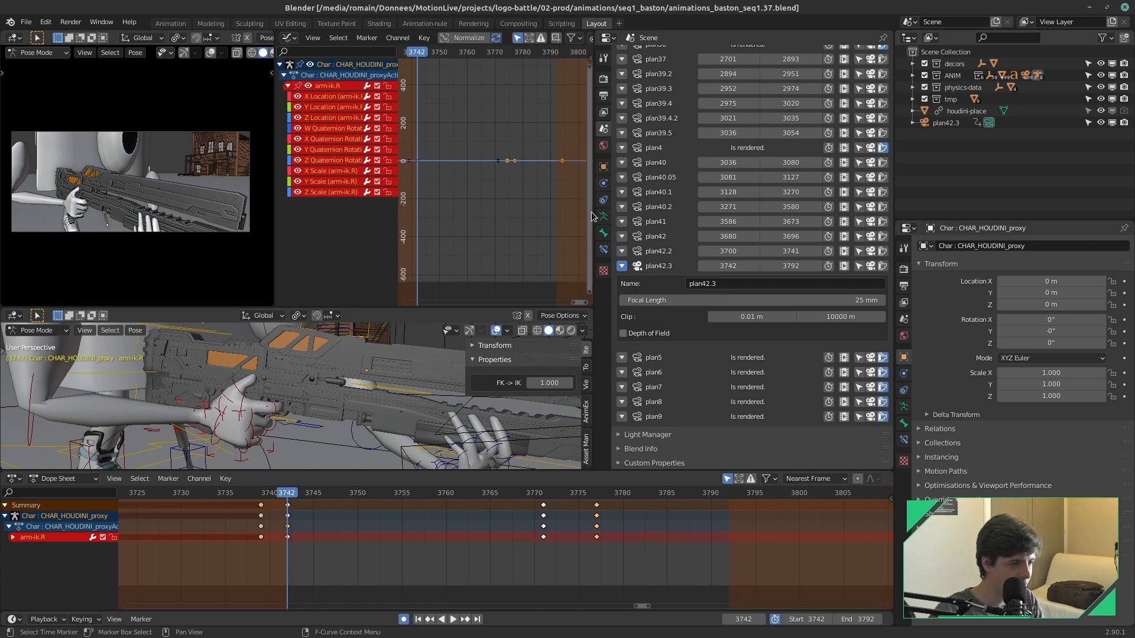
left_click_drag(594, 211, 640, 211)
Step: Test-rotate arm-ik.R about the global X axis, activate its X Quaternion Rotation curve and save the file
left_click(577, 207)
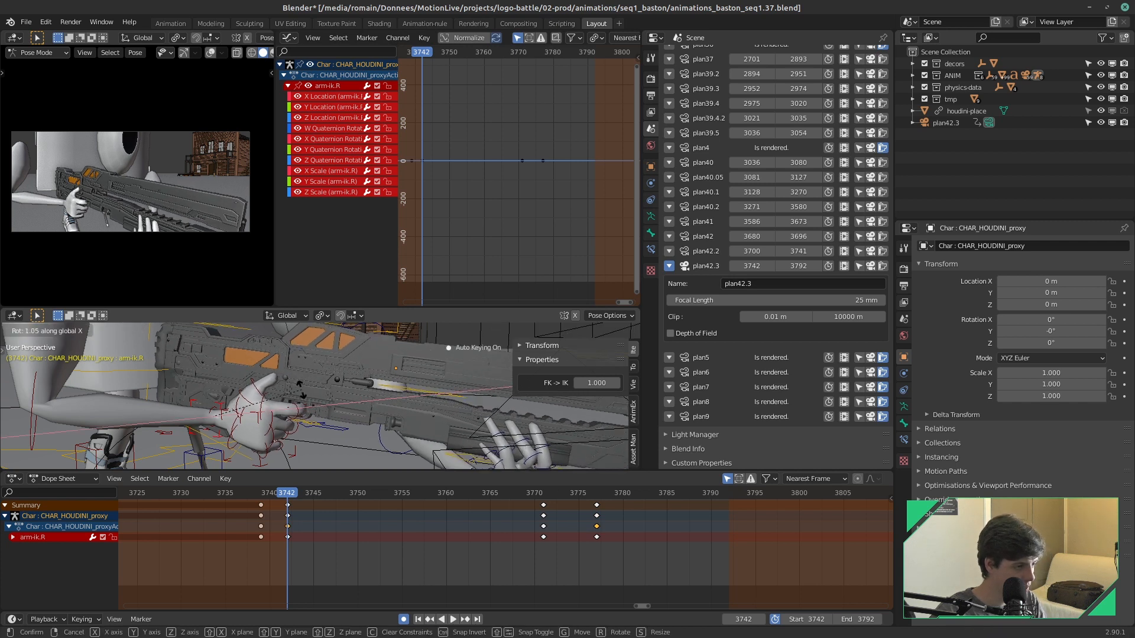
key("ctrl+s")
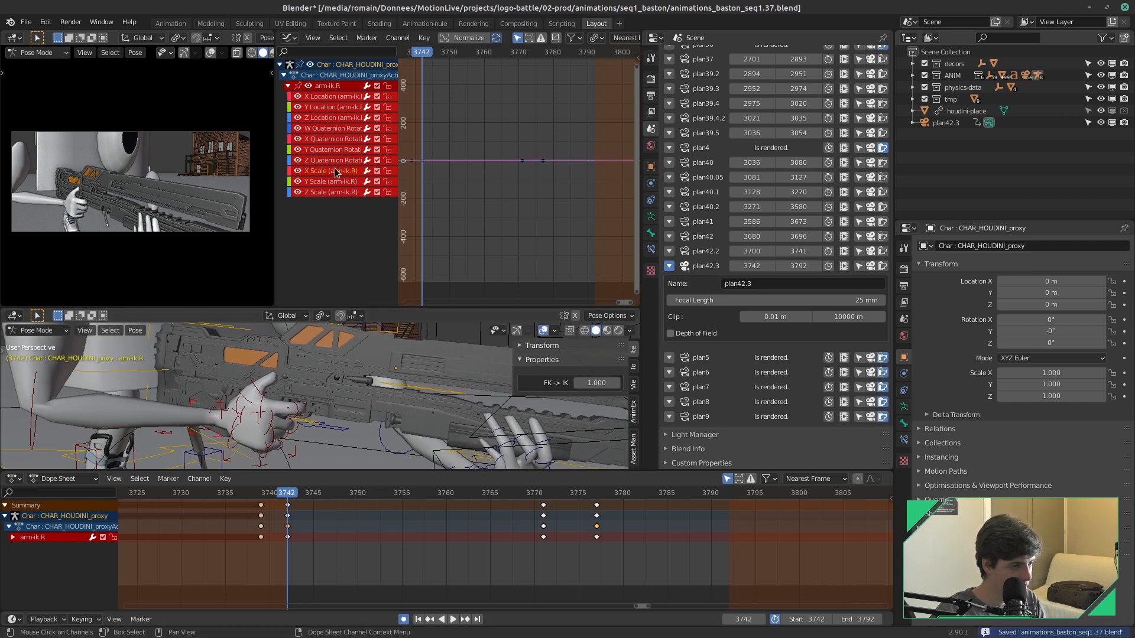
left_click(329, 139)
key("ctrl+s")
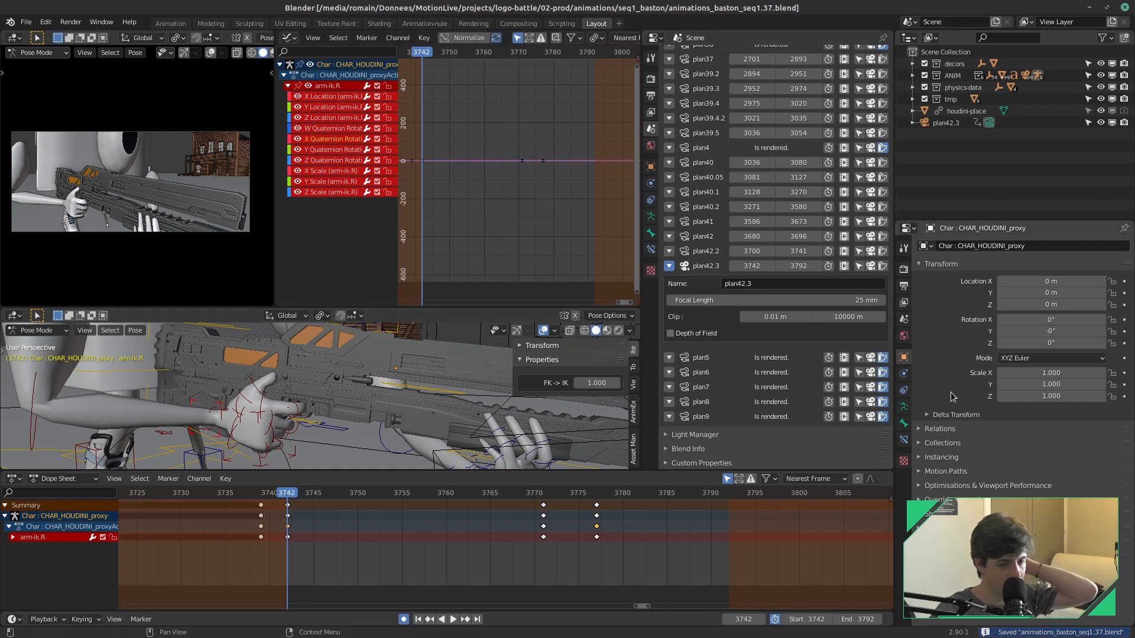
Step: Show the arm-ik.R bone's transform properties to examine its quaternion rotation values and save the file
left_click(903, 423)
left_click_drag(1051, 331, 1040, 331)
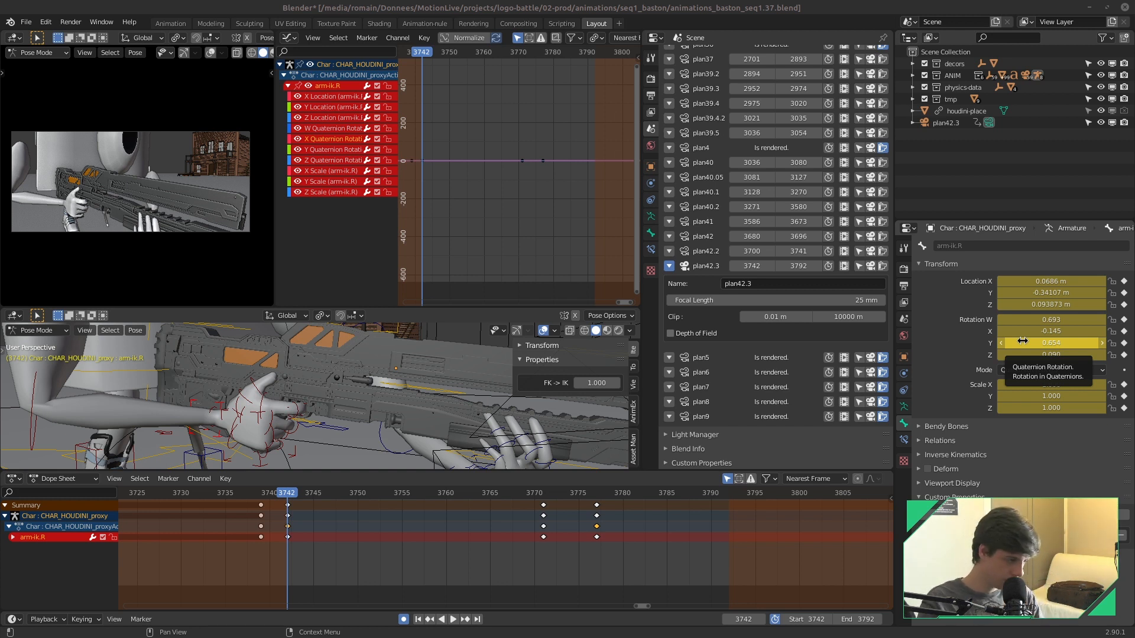
key("ctrl+s")
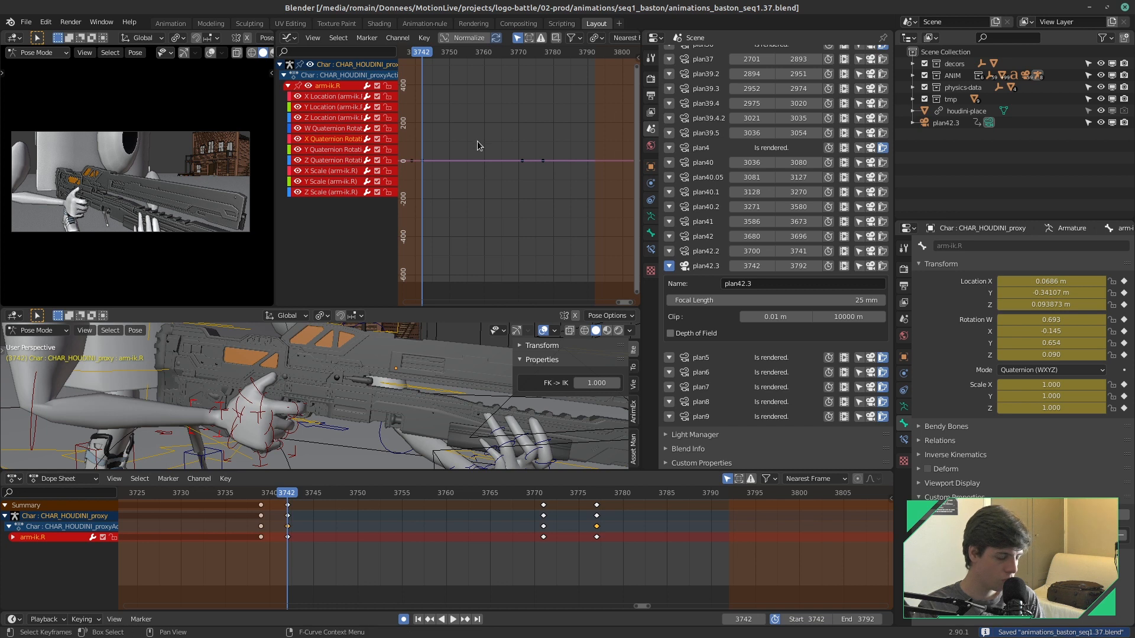
Step: Add a Noise modifier to the X Quaternion Rotation curve of arm-ik.R in the Graph Editor
key("n")
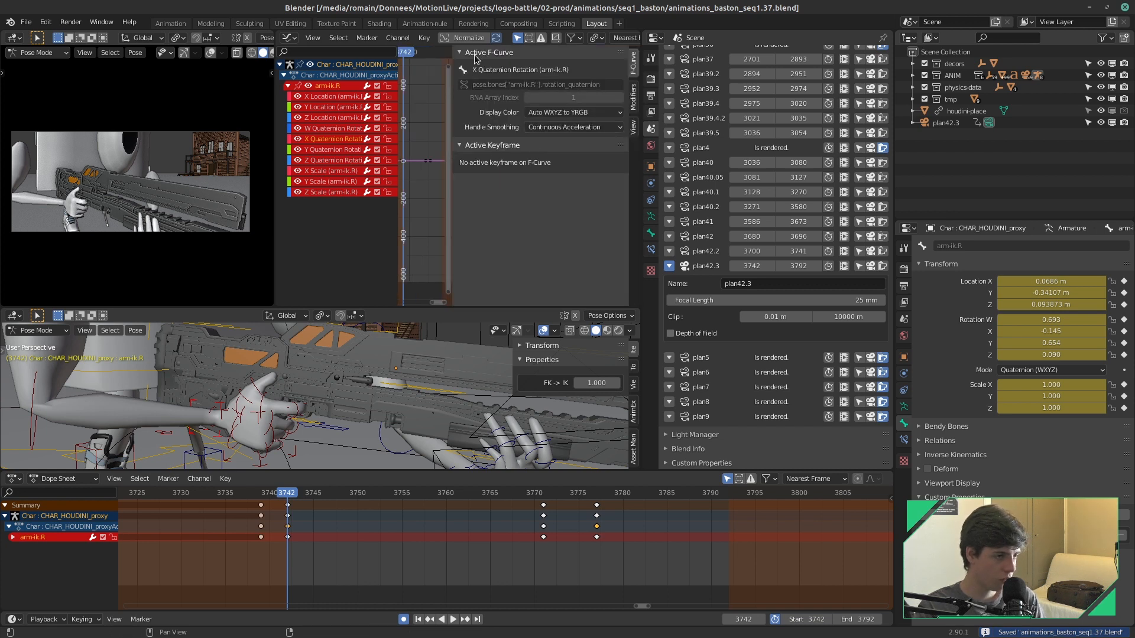
left_click(632, 94)
left_click(549, 69)
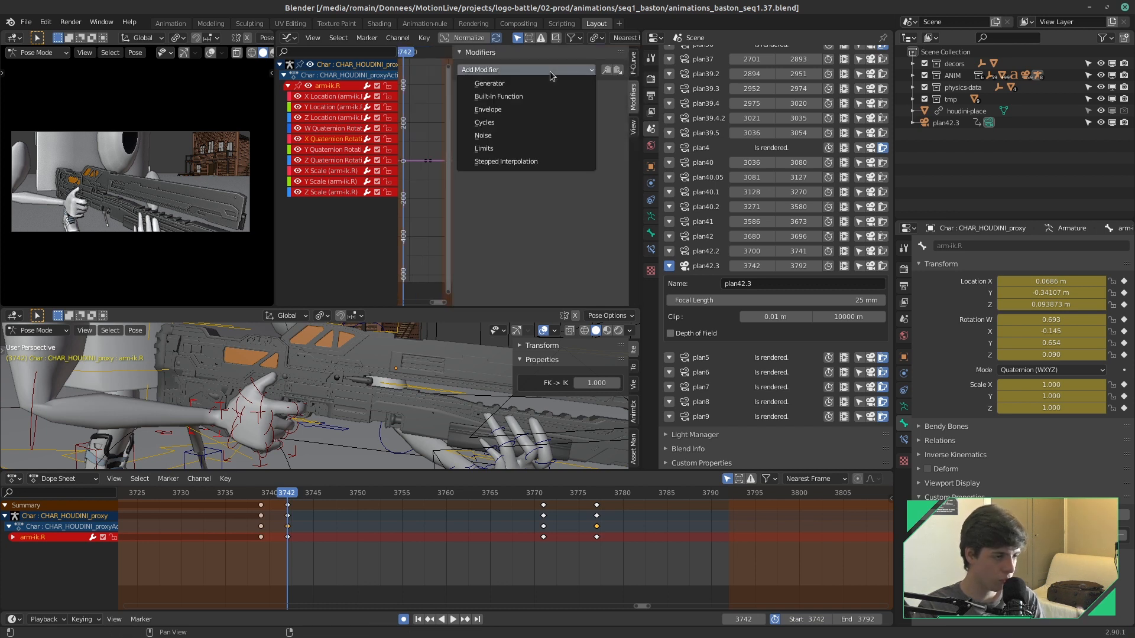
left_click(530, 133)
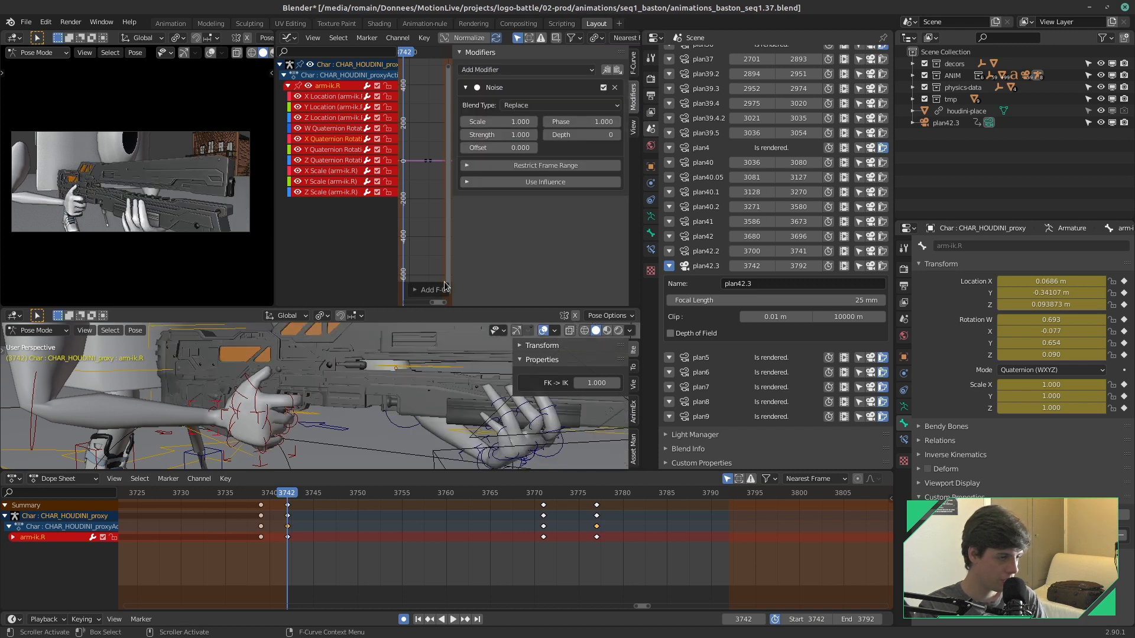
Step: Play back the arm movement with the noise applied and save the file
key("space")
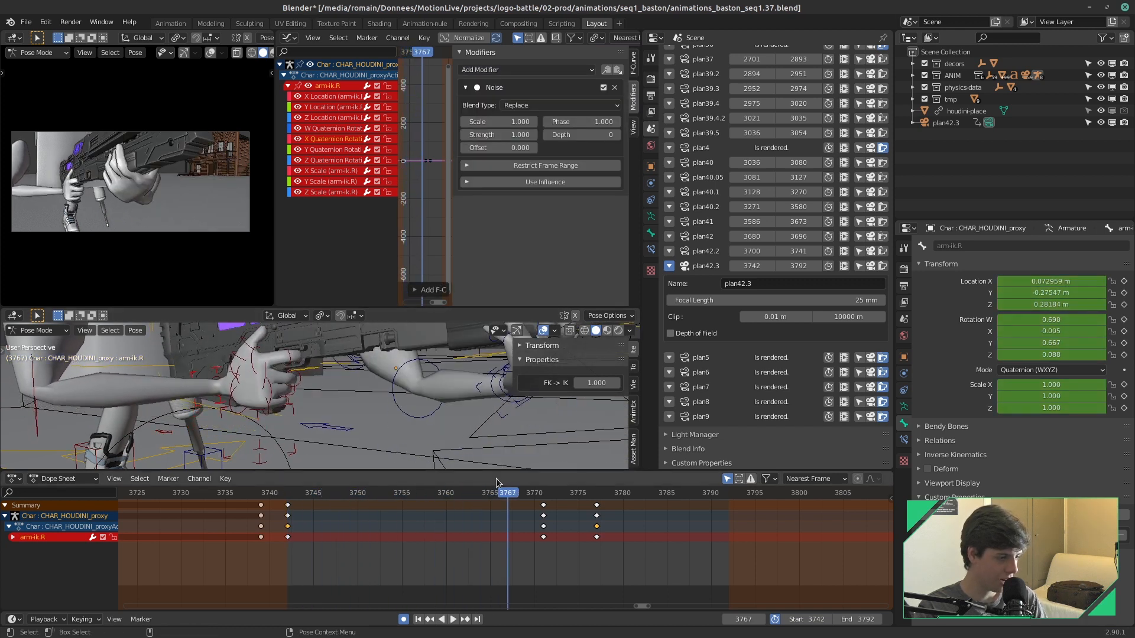
key("Escape")
key("ctrl+s")
Step: Widen the Graph Editor, zoom in on the noisy X Quaternion Rotation curve and replay the animation
left_click_drag(642, 232, 710, 227)
key("Home")
middle_click_drag(454, 235, 451, 233)
scroll(459, 120, "up", 2)
middle_click_drag(459, 120, 459, 168)
key("space")
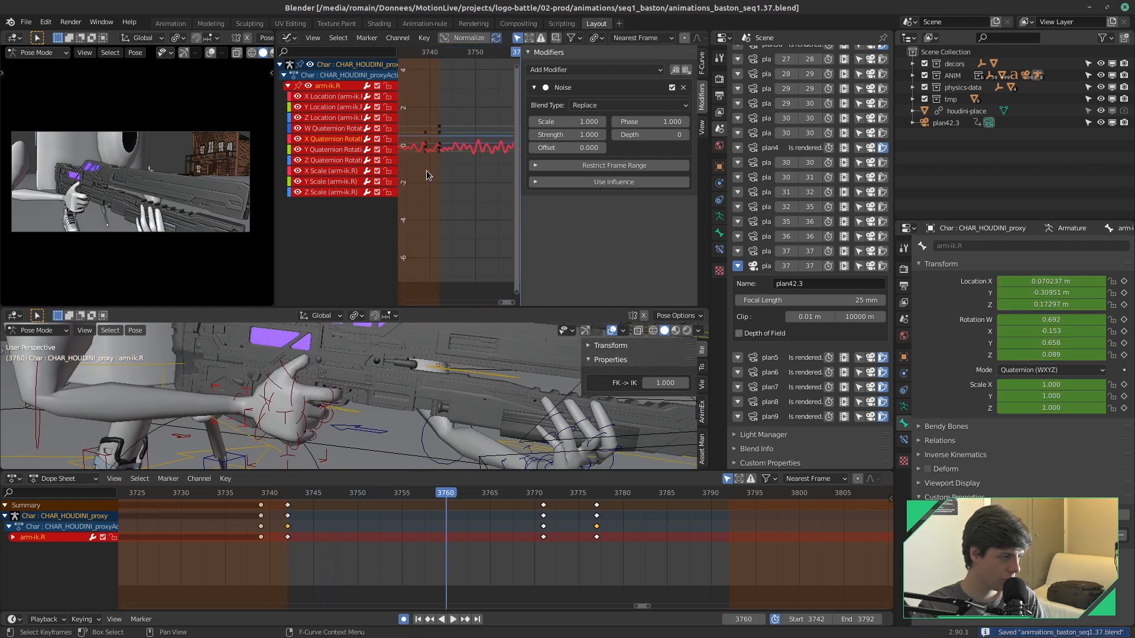
Step: Try the Add blend type on the X Quaternion Rotation curve's Noise modifier and play back the arm movement
key("space")
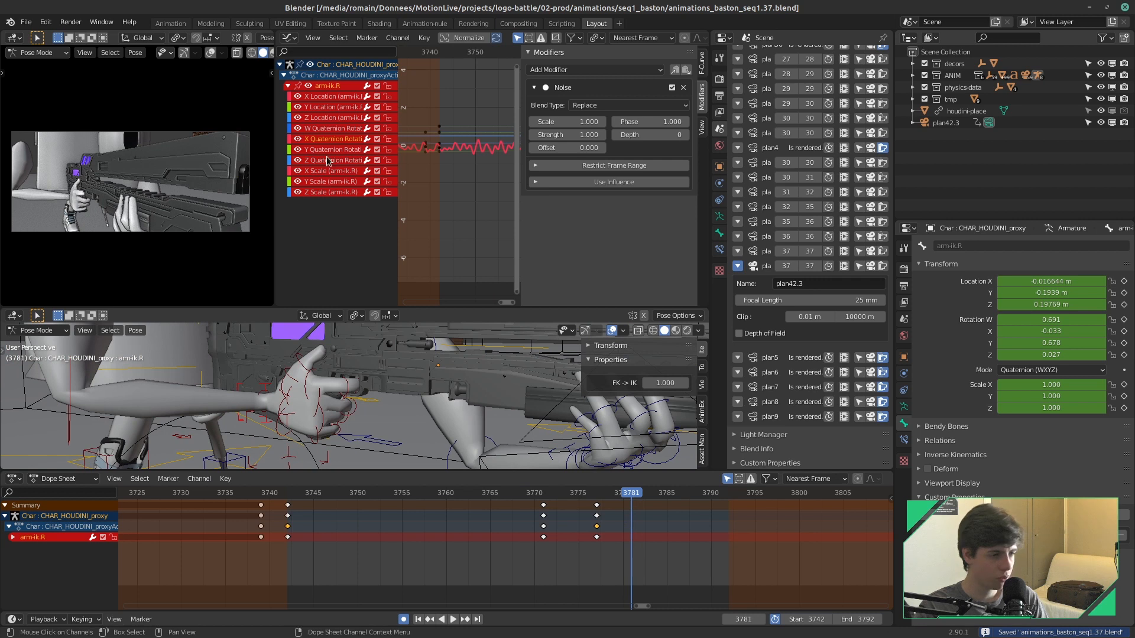
left_click(595, 106)
left_click(600, 132)
key("space")
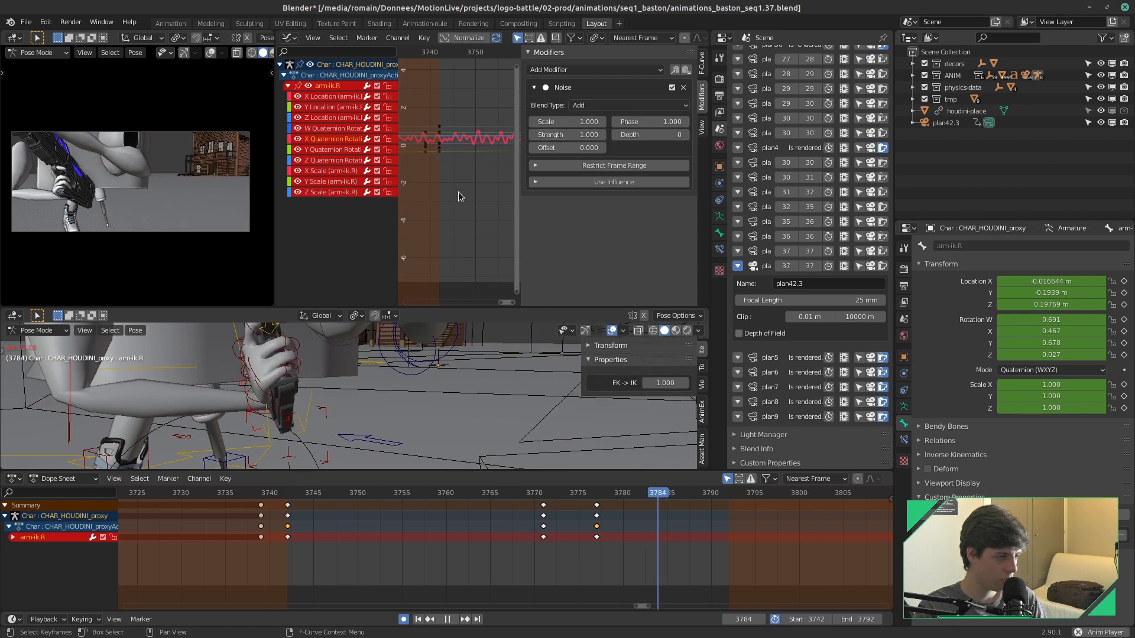
key("space")
Step: Switch the Noise modifier's blend type to Multiply, play back the shot and save the file
left_click(597, 106)
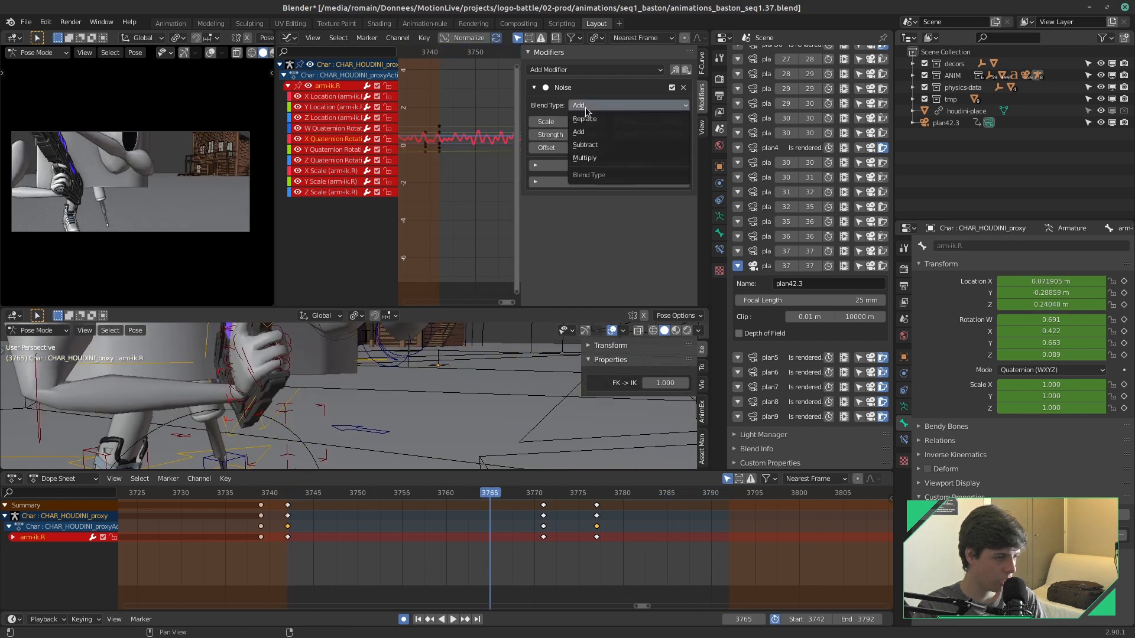
left_click(588, 158)
key("space")
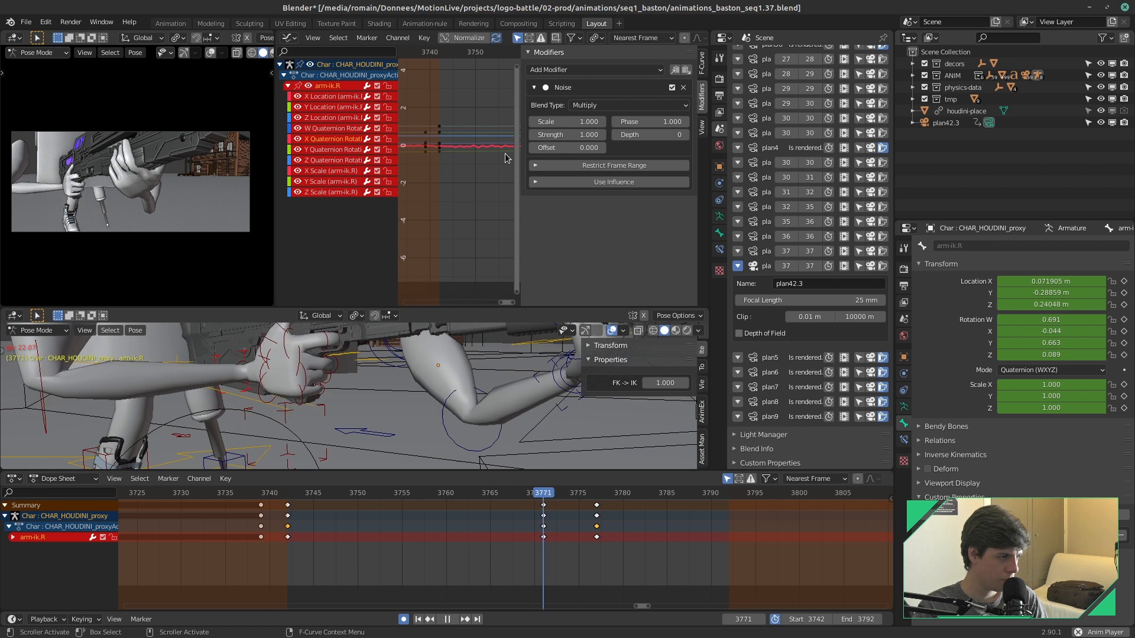
key("ctrl+s")
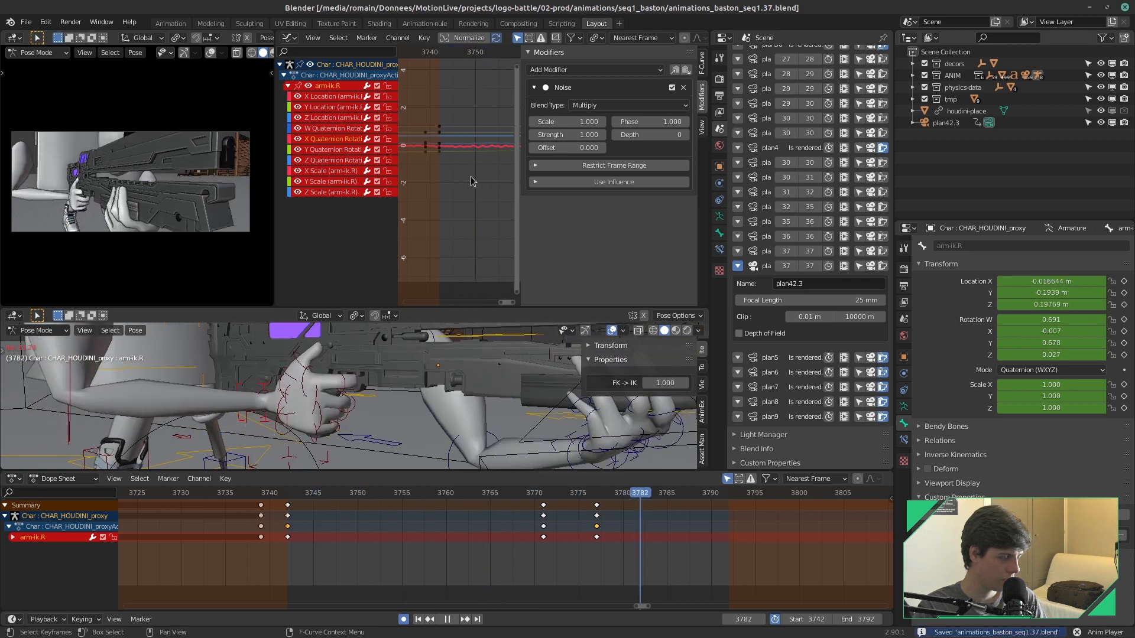
key("space")
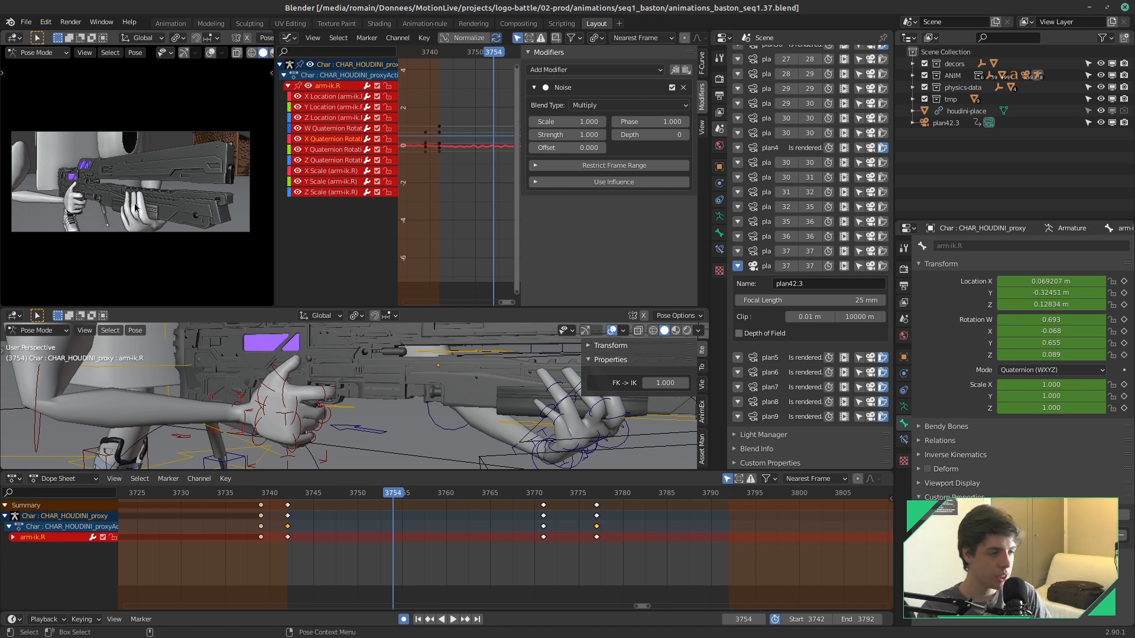
Step: Go to frame 3742, save the file and restrict the Noise modifier's frame range to 3742–3790
left_click_drag(269, 494, 288, 507)
key("ctrl+s")
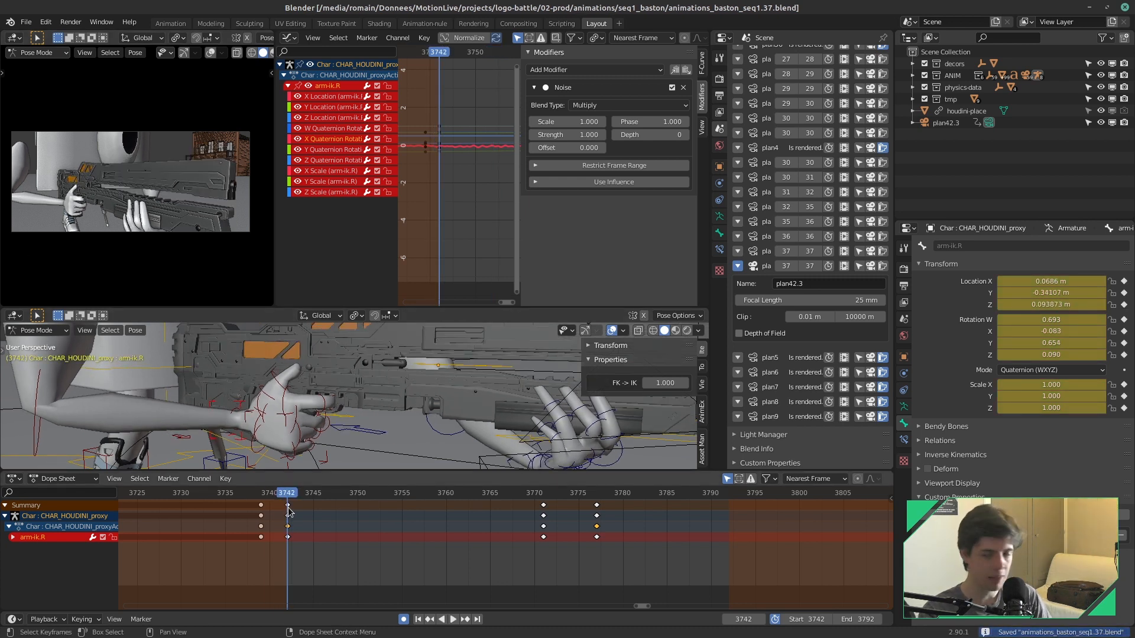
left_click(570, 166)
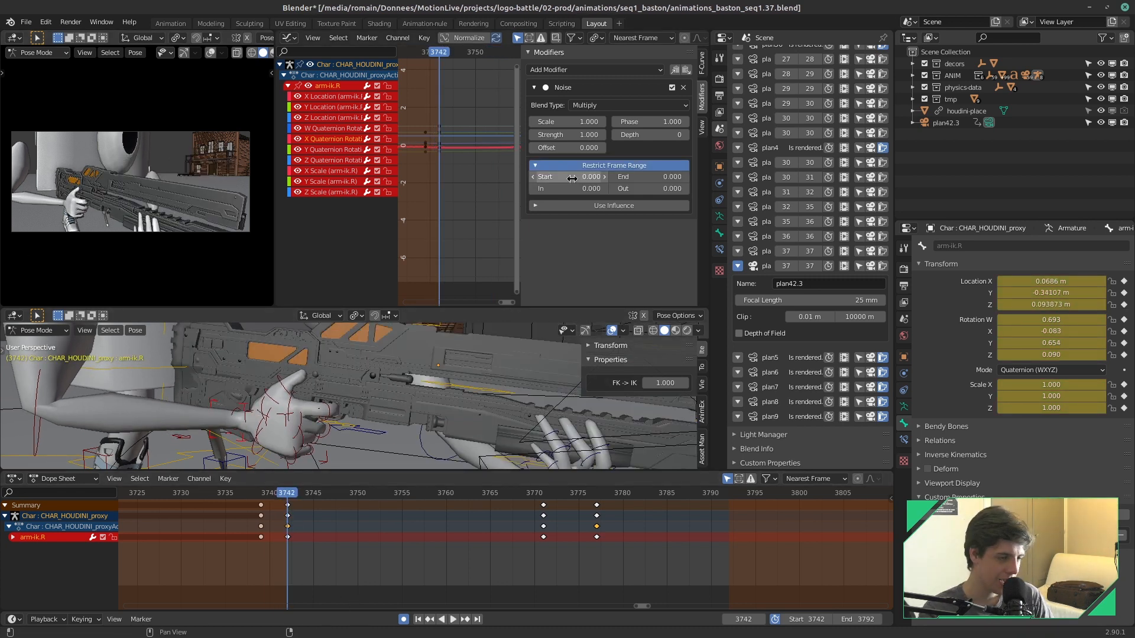
left_click(572, 177)
type("3742")
key("Return")
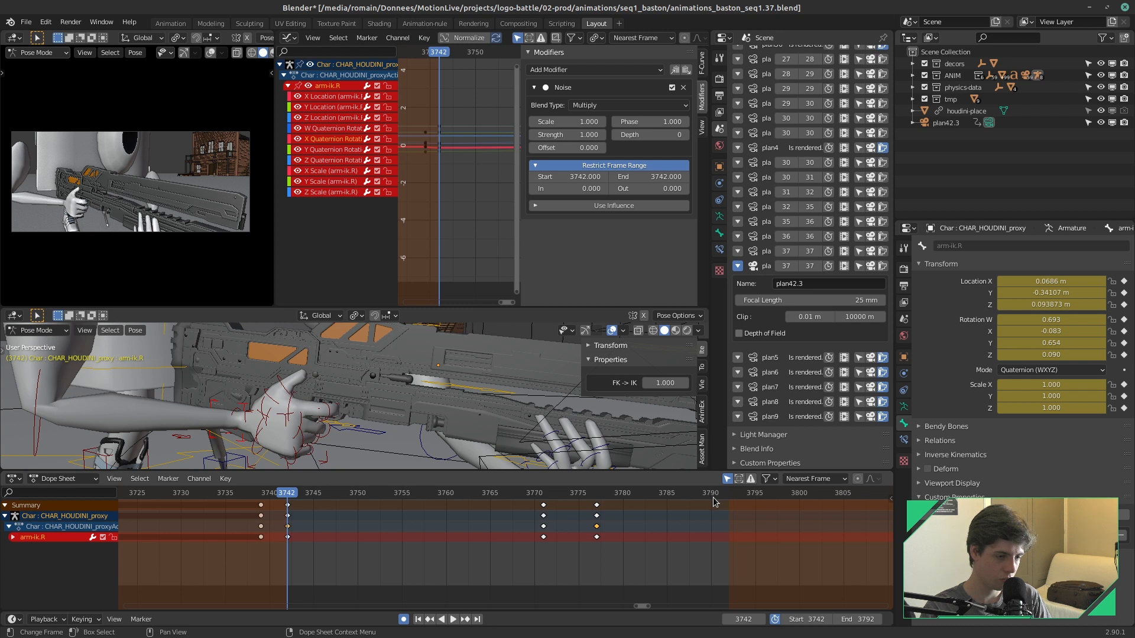
left_click(650, 178)
type("3790")
key("Return")
Step: Set the noise scale to 1.040 and its strength to 0.170 while playing back the shot
key("space")
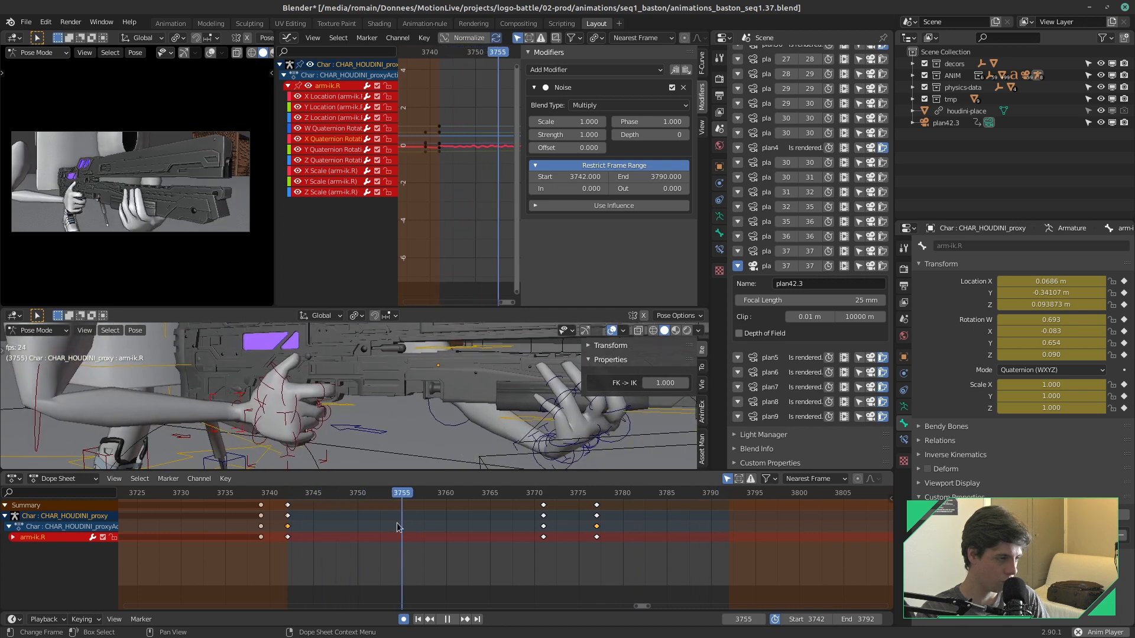
key("space")
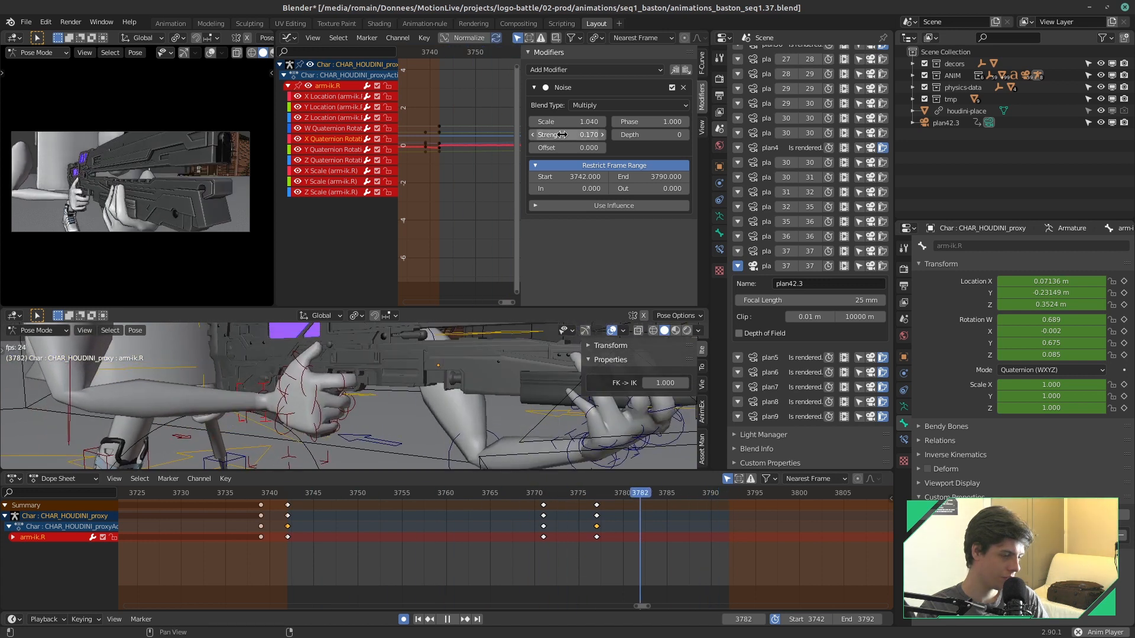
key("space")
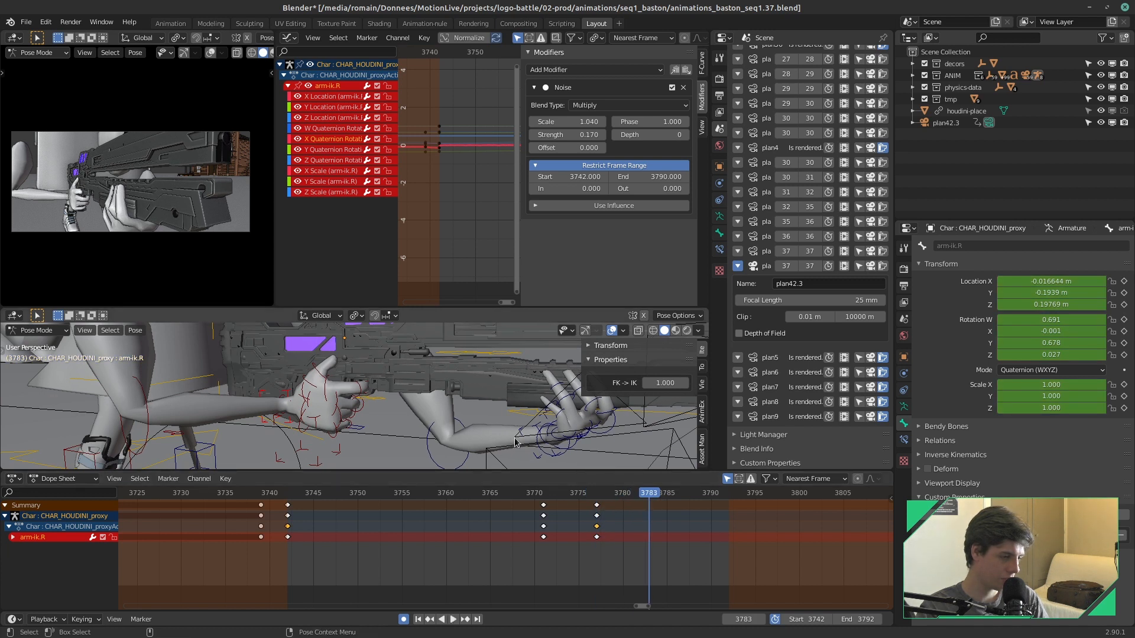
Step: Rotate the arm-ik.R bone slightly at frames 3783 and 3792 to key the arm's drift, and return to frame 3742
key("r")
left_click(532, 431)
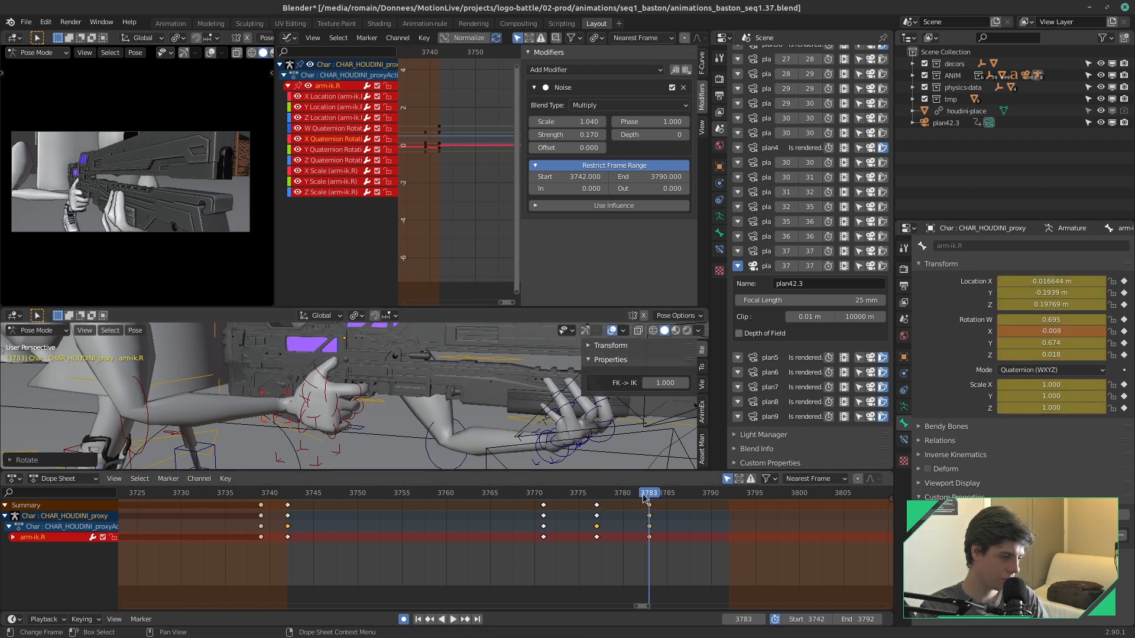
key("space")
key("space")
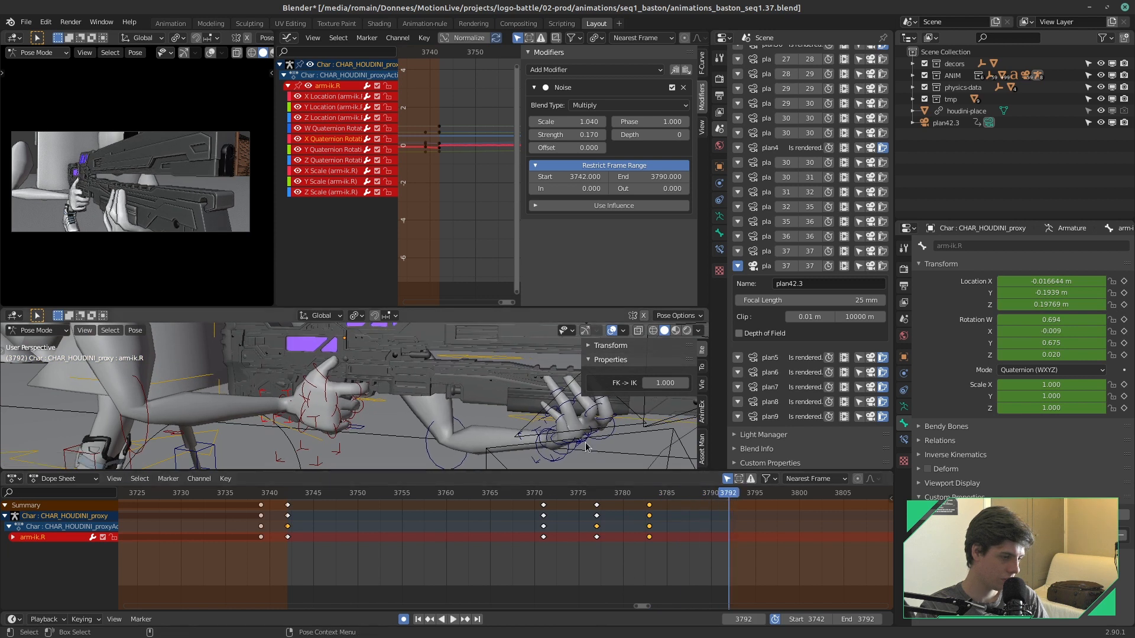
key("r")
left_click(584, 439)
left_click_drag(724, 495, 604, 518)
left_click_drag(604, 517, 596, 517)
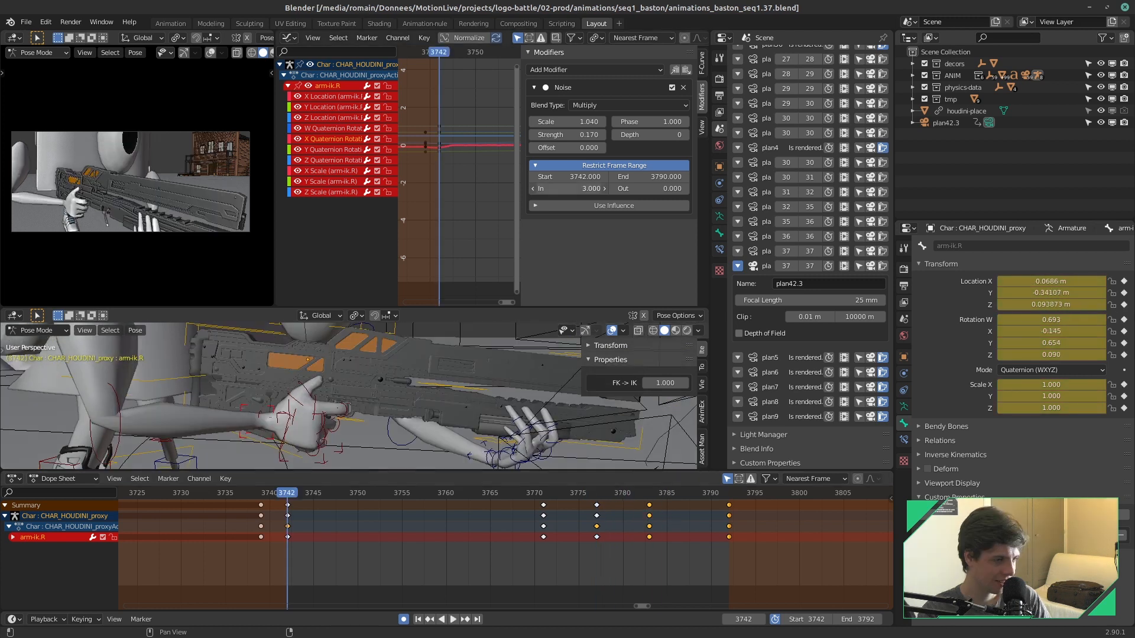
Step: Raise the noise range's blend-in to 3.100 and on to 17.900 frames, playing back the animation in between
left_click_drag(557, 189, 576, 189)
key("space")
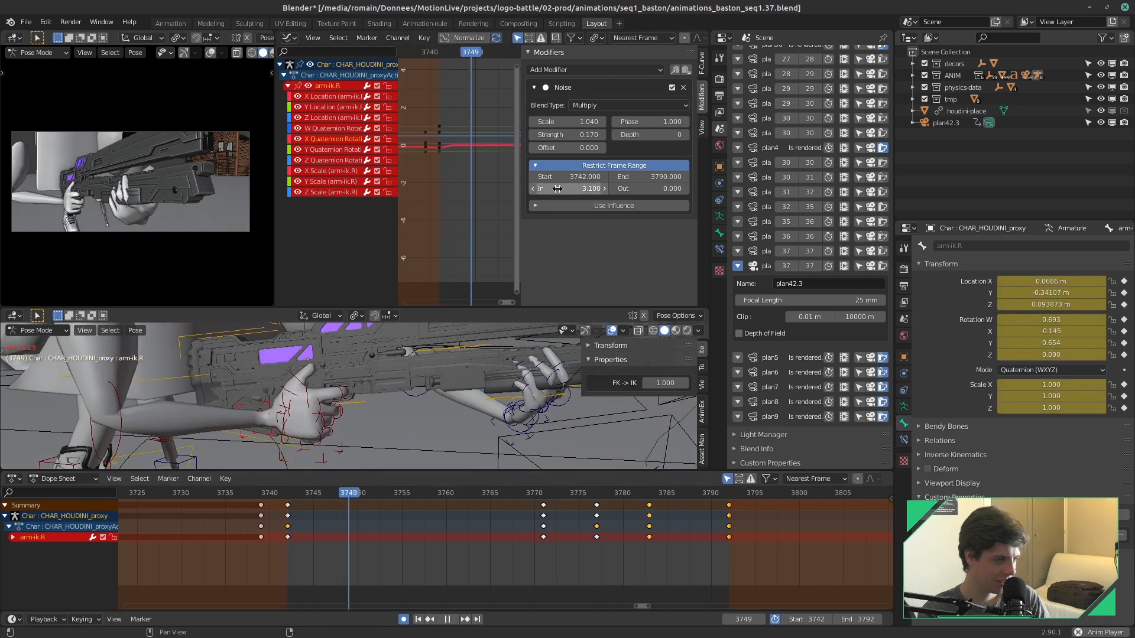
key("space")
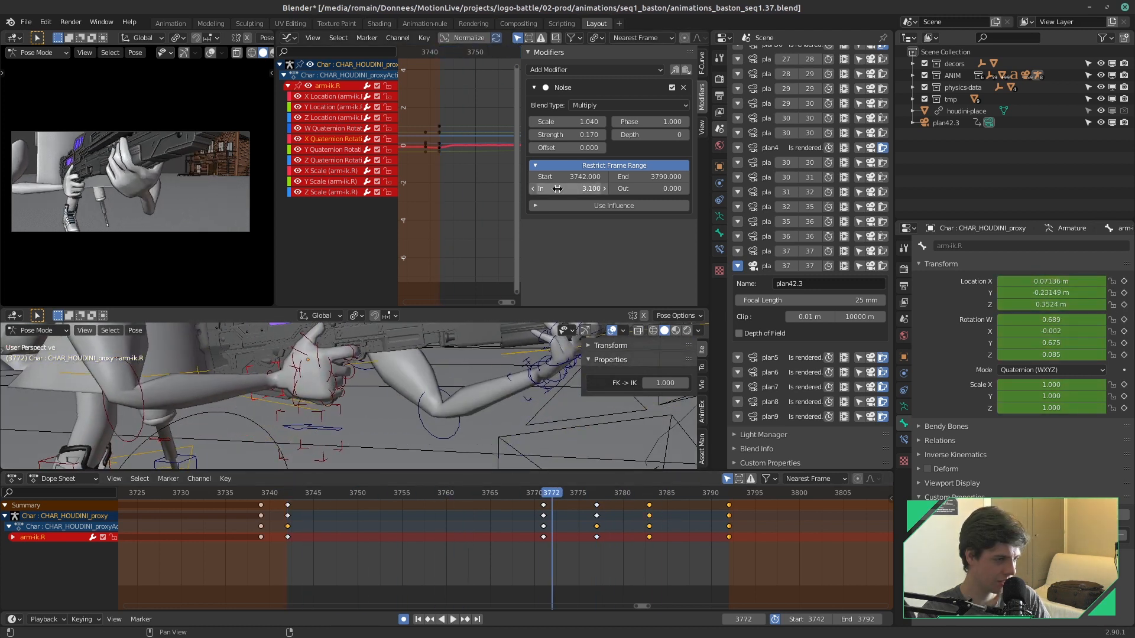
key("Up")
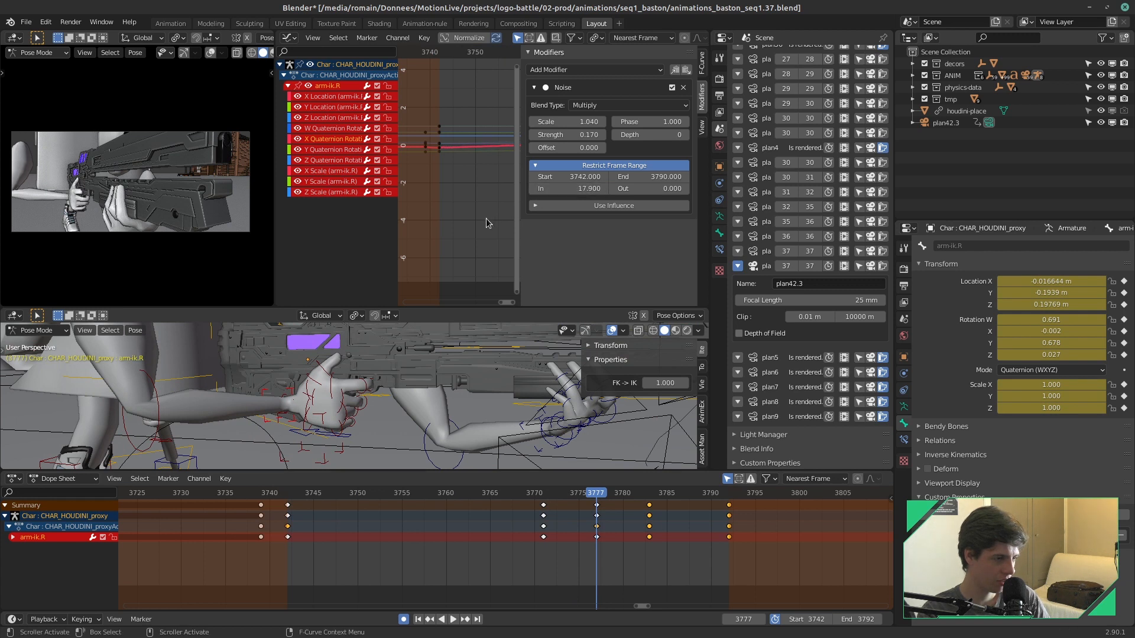
Step: Hide every arm-ik.R curve except X Quaternion Rotation and frame its keyframes around this shot in the Graph Editor
key("Home")
left_click_drag(298, 152, 298, 193)
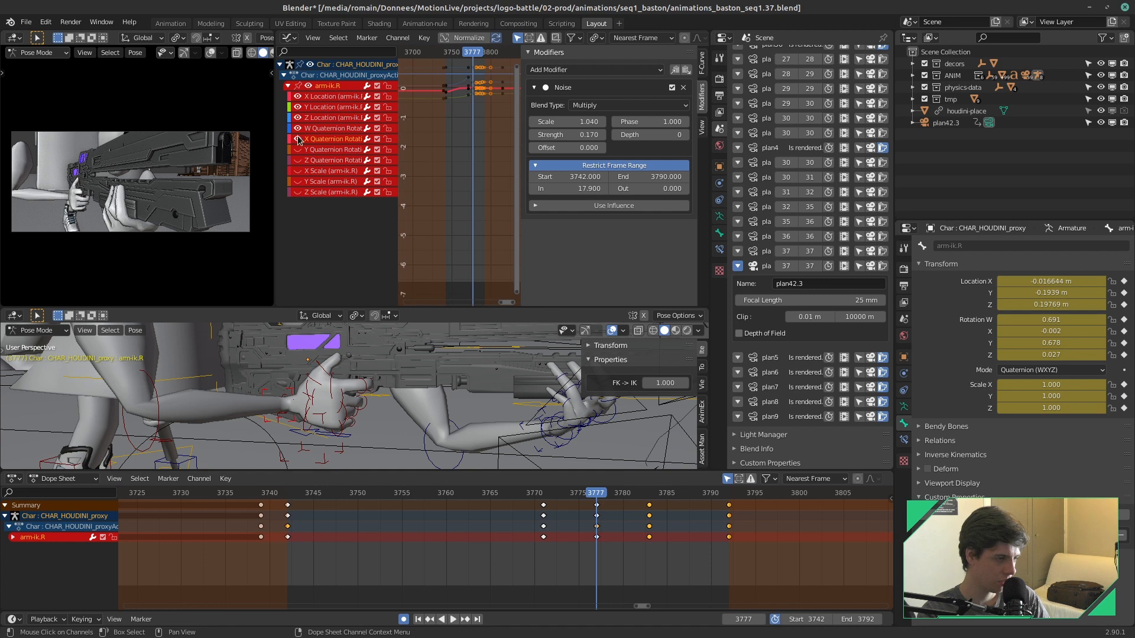
key("a")
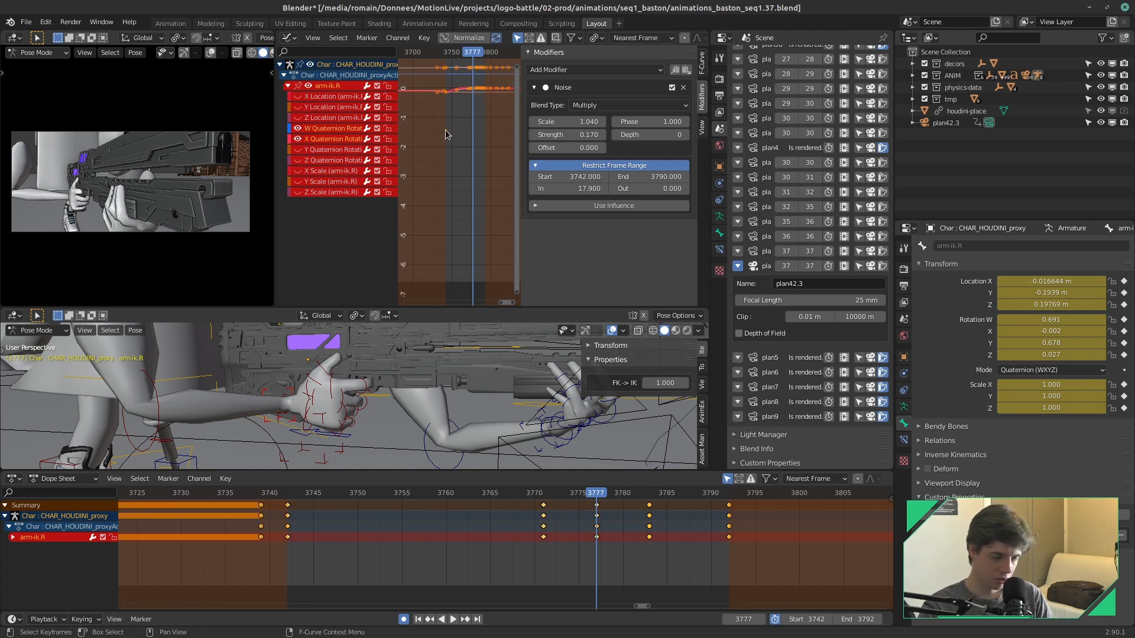
key("KP_Decimal")
middle_click_drag(455, 161, 443, 216, "ctrl")
left_click_drag(443, 215, 443, 217)
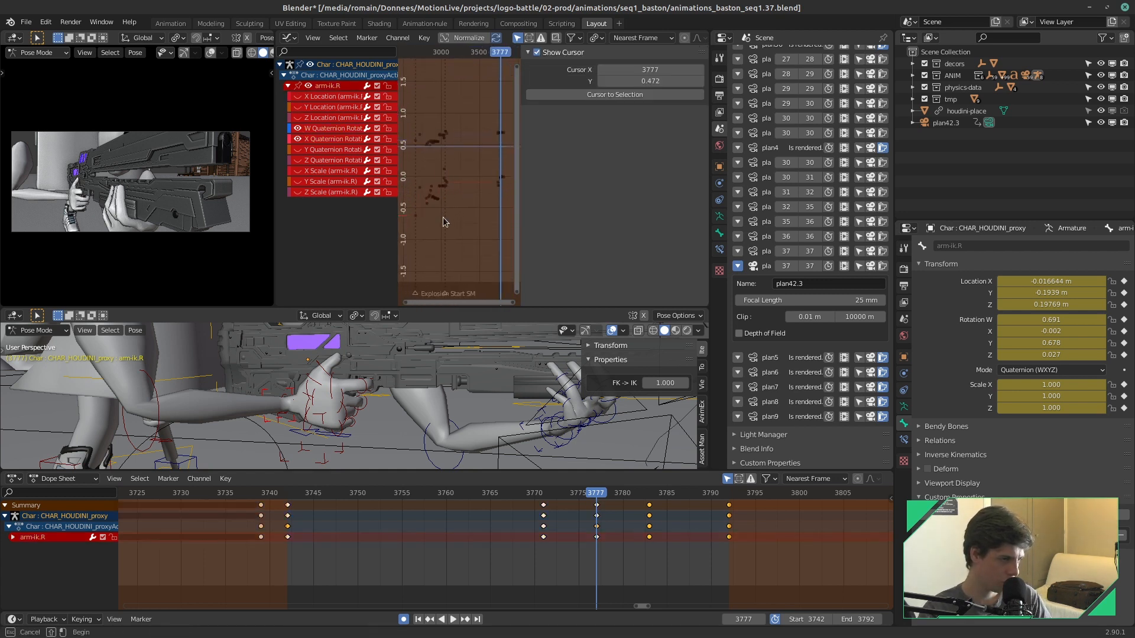
left_click(298, 139, "ctrl")
left_click_drag(484, 148, 506, 199)
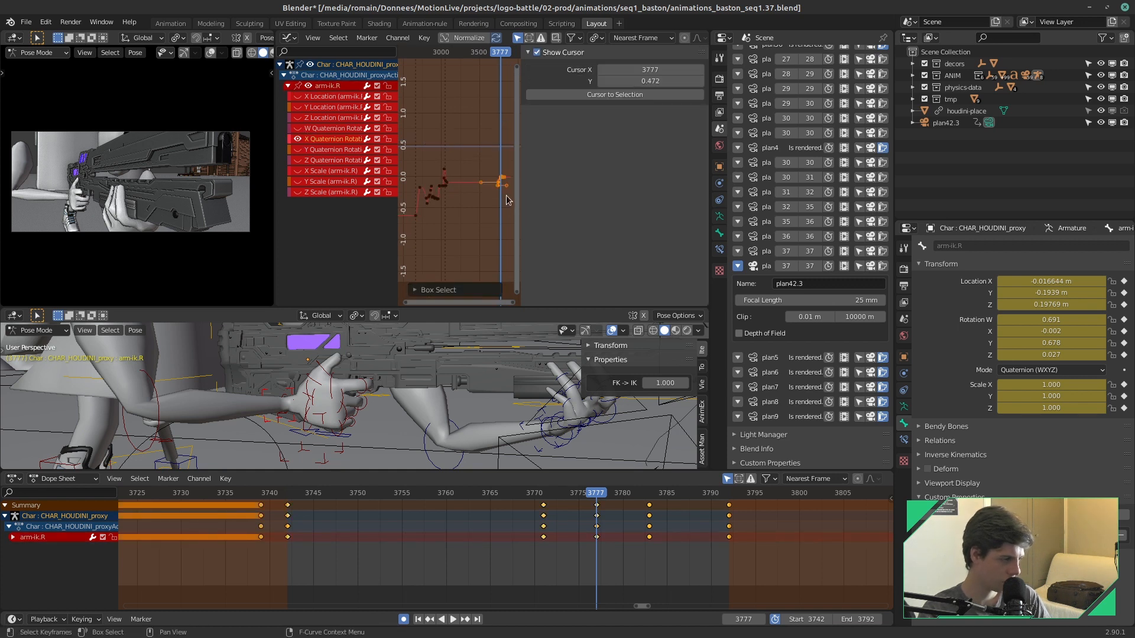
key("KP_Decimal")
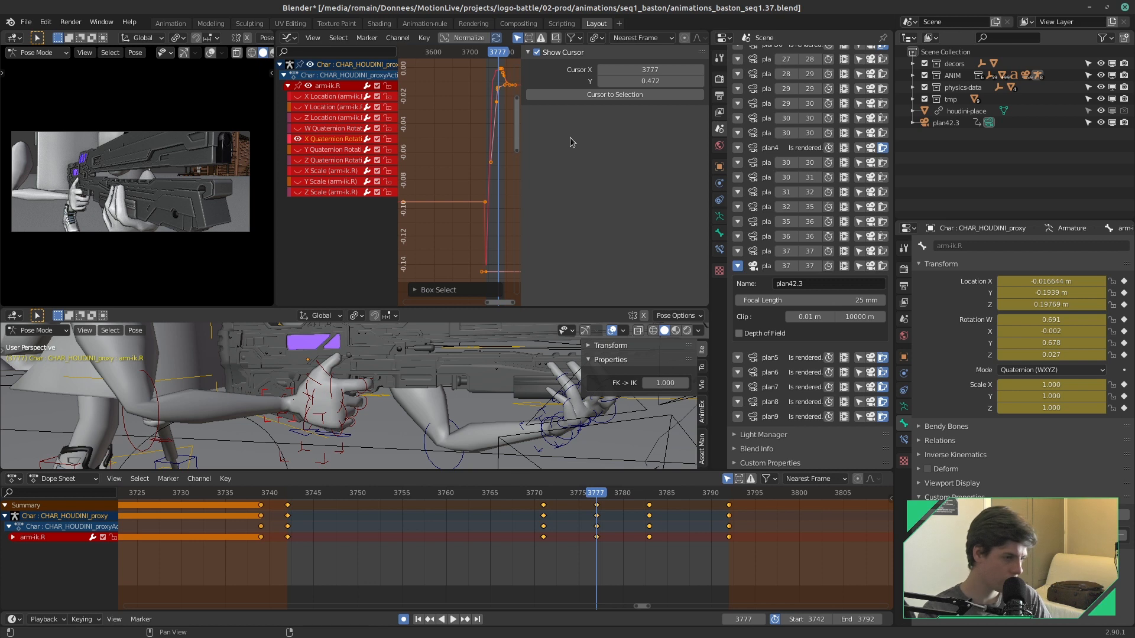
mouse_move(501, 182)
middle_mouse_down("ctrl")
mouse_move(508, 188)
mouse_move(499, 184)
middle_mouse_up("ctrl")
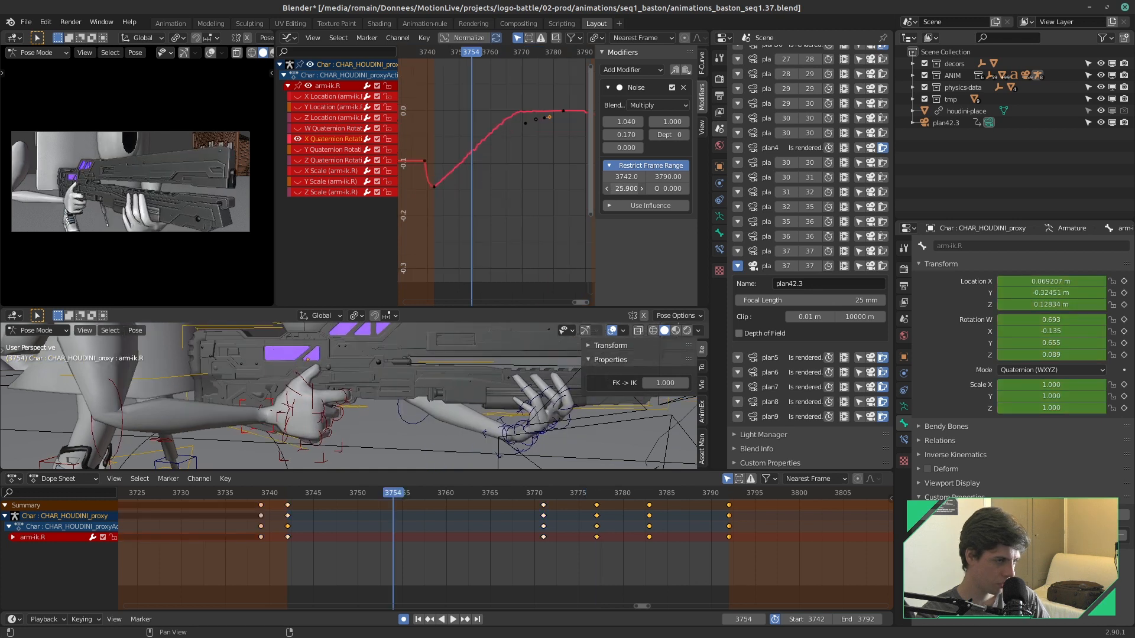
Step: Set the noise blend-in to 36.700, scale to 0.640 and strength to 0.370, and play back the result
left_click_drag(624, 189, 664, 189)
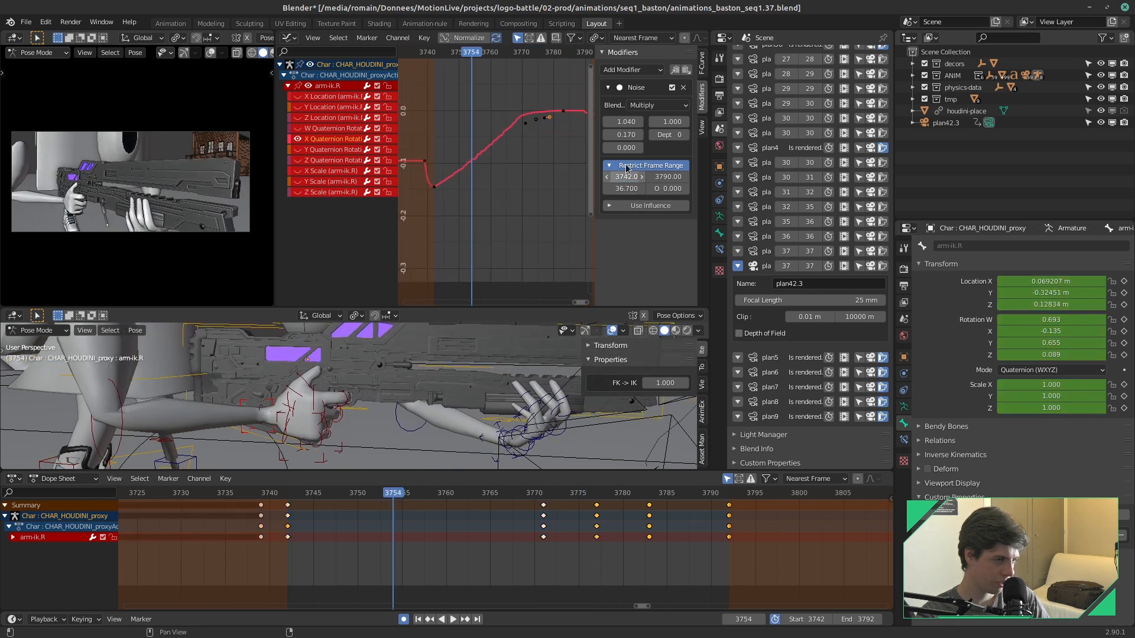
mouse_move(622, 120)
left_mouse_down()
mouse_move(641, 134)
mouse_move(624, 134)
left_mouse_up()
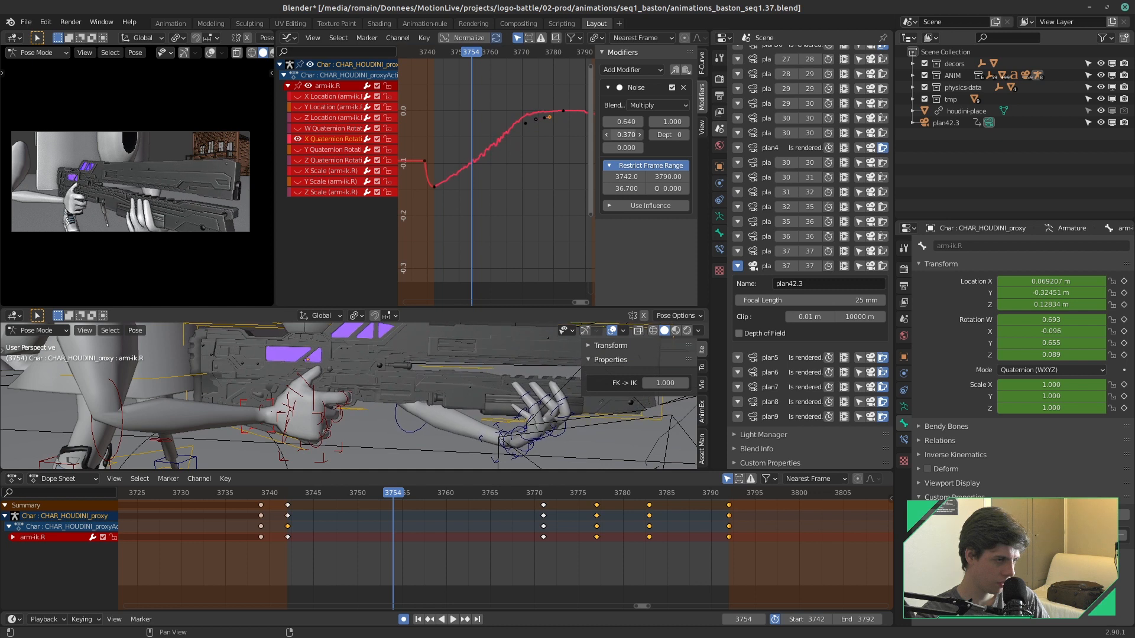
key("space")
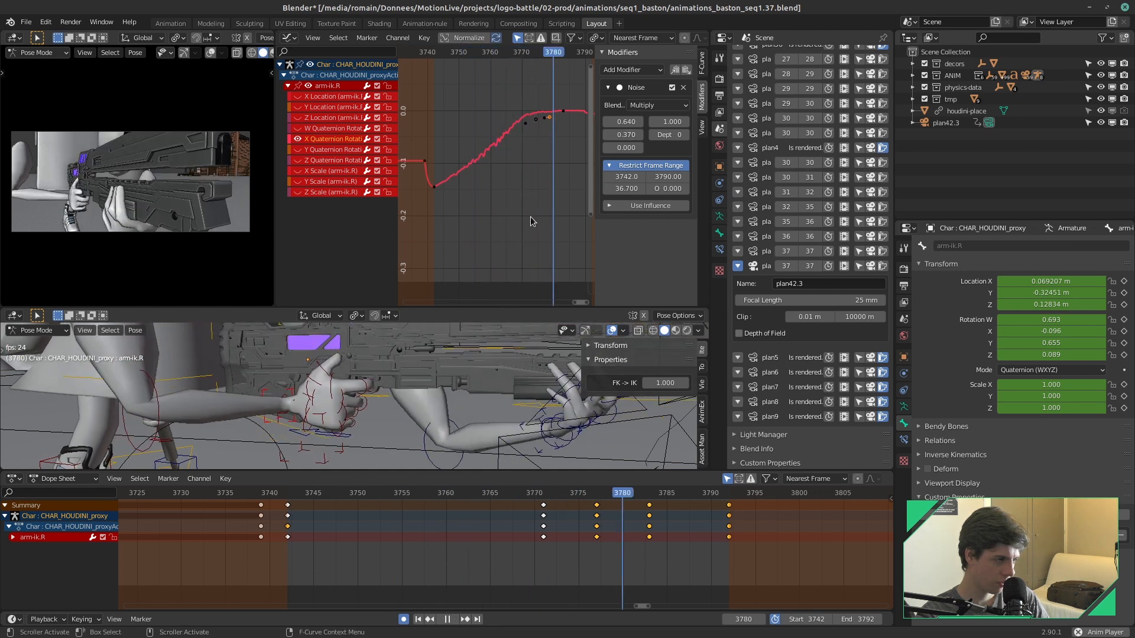
key("space")
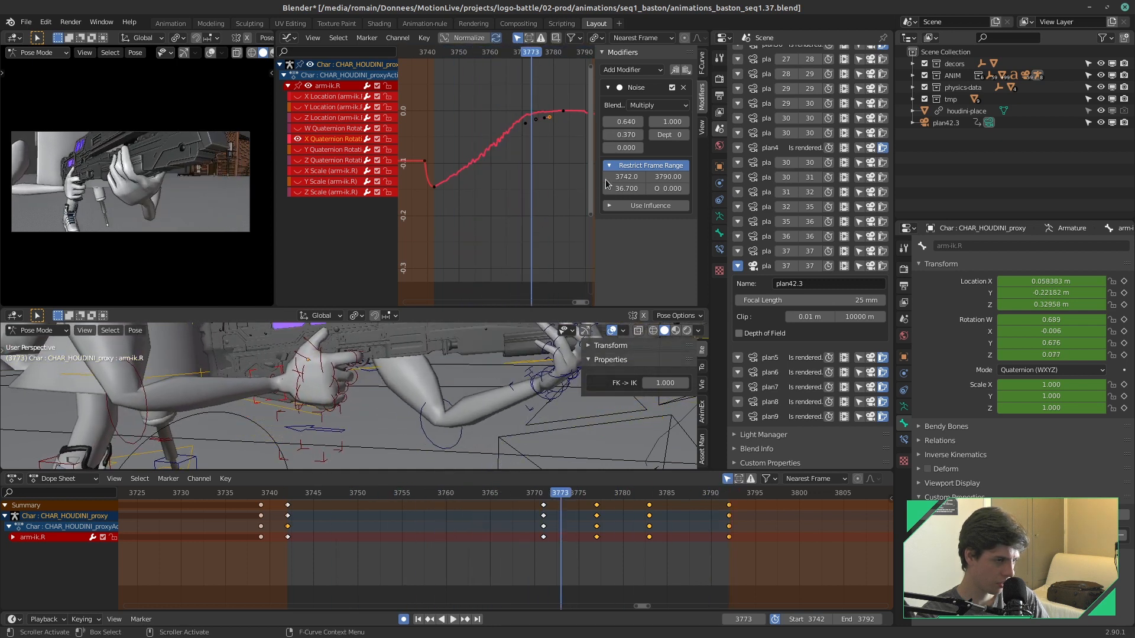
Step: Set the noise to blend type Add with phase 0.730, strength 0.020 and offset -0.530, replay the animation and save the file
left_click(644, 107)
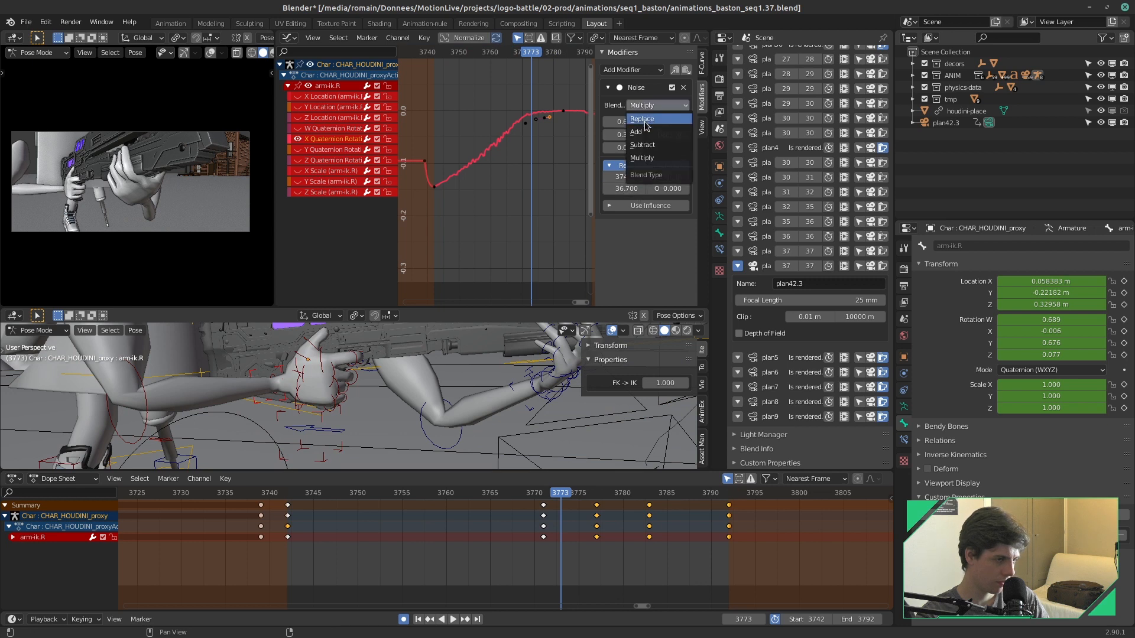
left_click(647, 132)
scroll(516, 206, "down", 3)
mouse_move(494, 219)
middle_mouse_down()
mouse_move(483, 274)
mouse_move(495, 224)
middle_mouse_up()
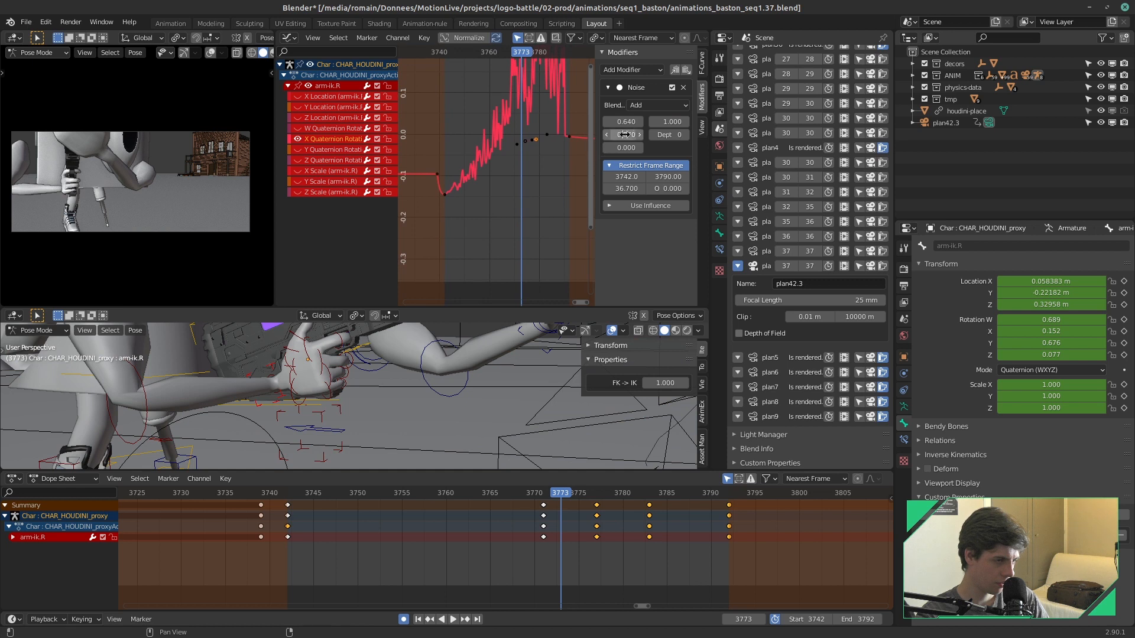
left_click_drag(667, 122, 614, 135)
key("space")
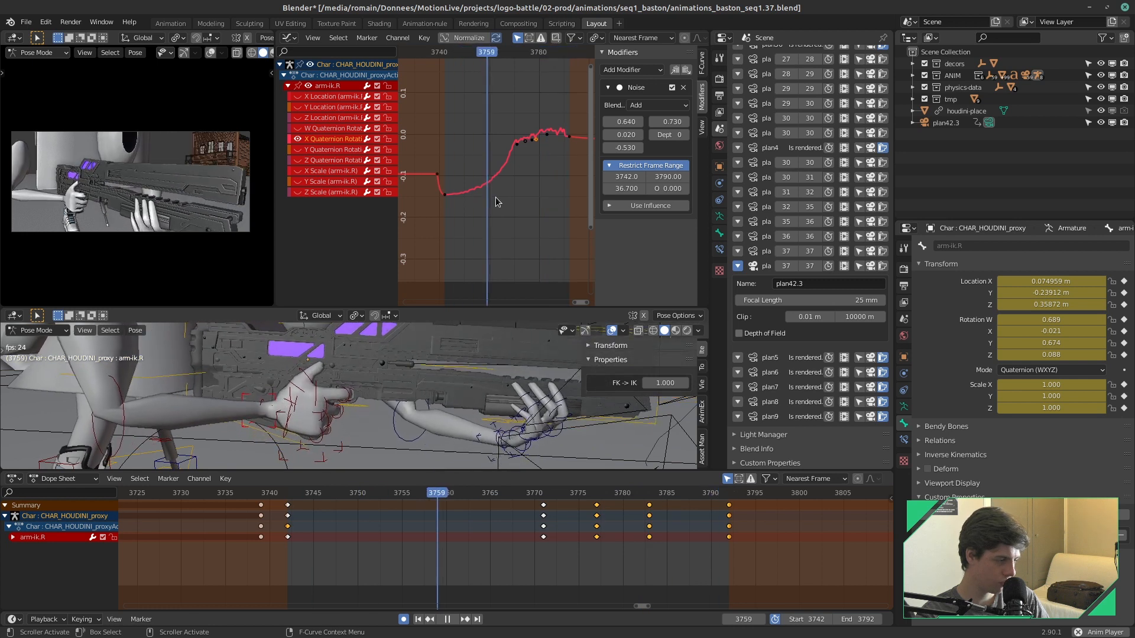
key("Escape")
key("ctrl+s")
Step: Select the def_eye-offset bone and trackball-rotate the eye downward at frame 3749 to key its new gaze
scroll(402, 377, "down", 6)
middle_click_drag(402, 377, 364, 376)
left_click(371, 374)
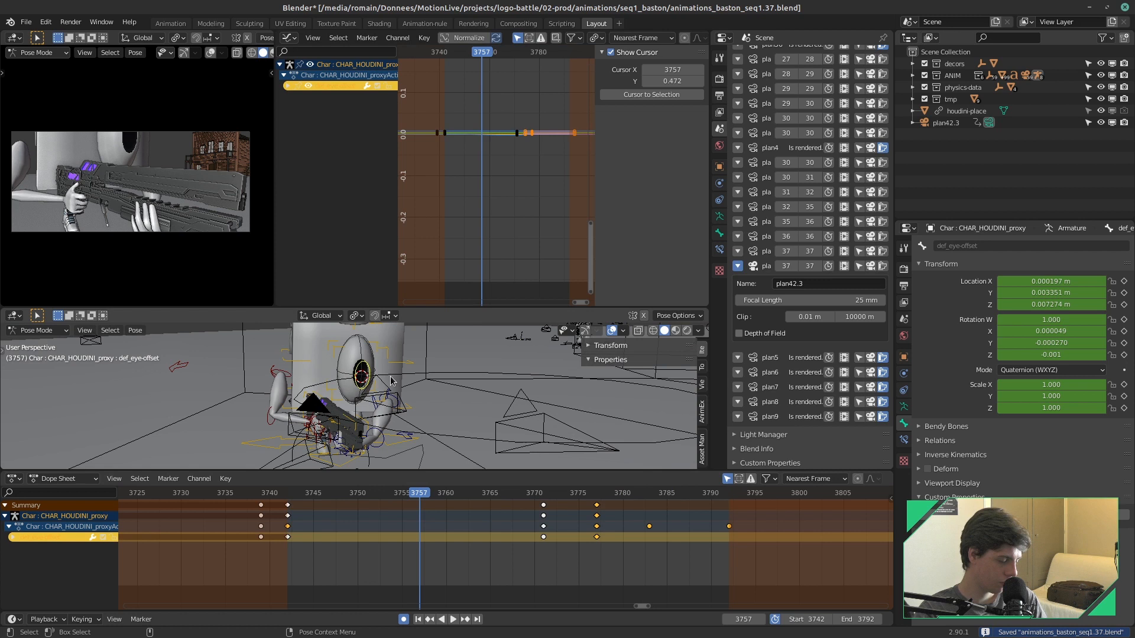
scroll(412, 366, "up", 1)
scroll(412, 366, "up", 8, "alt")
key("r")
key("r")
left_click(367, 417)
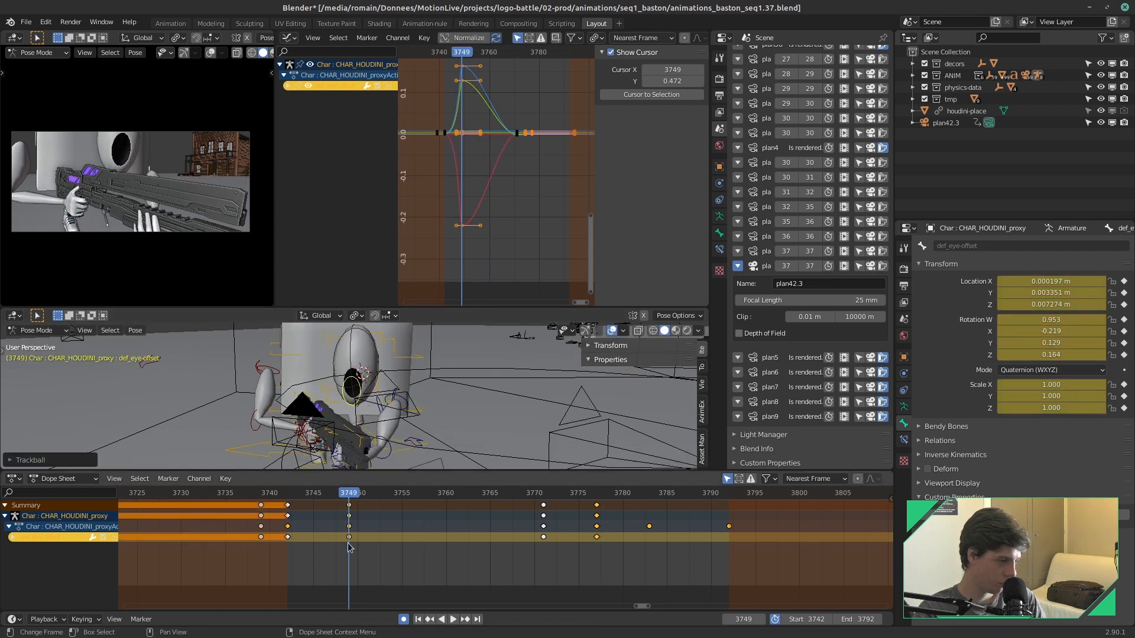
Step: Trackball-rotate the def_eye-offset bone further down at frame 3760 to key a second eye pose
left_click_drag(349, 497, 446, 497)
key("r")
key("r")
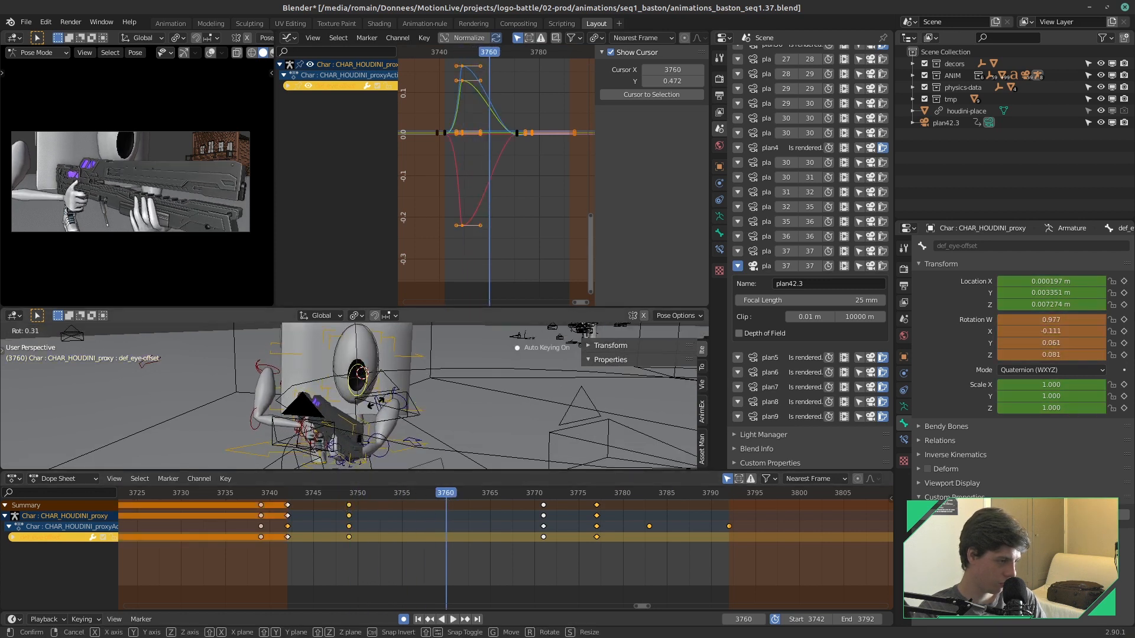
left_click(355, 412)
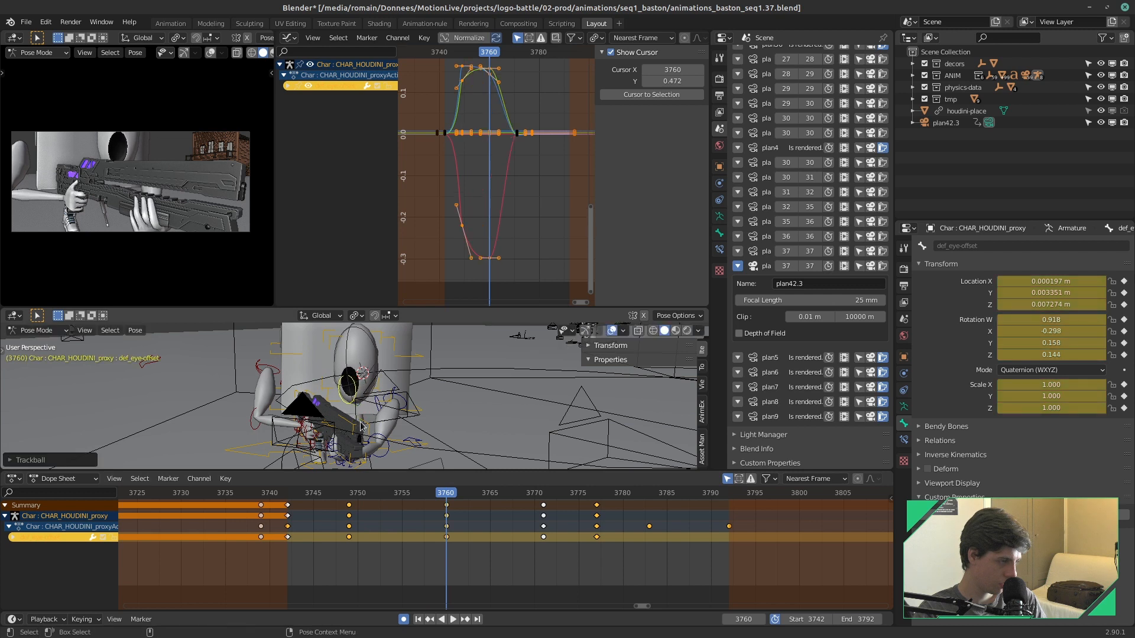
Step: Trackball-rotate the def_eye-offset bone at frame 3763 to key another gaze pose
key("space")
left_click_drag(492, 505, 473, 505)
key("r")
key("r")
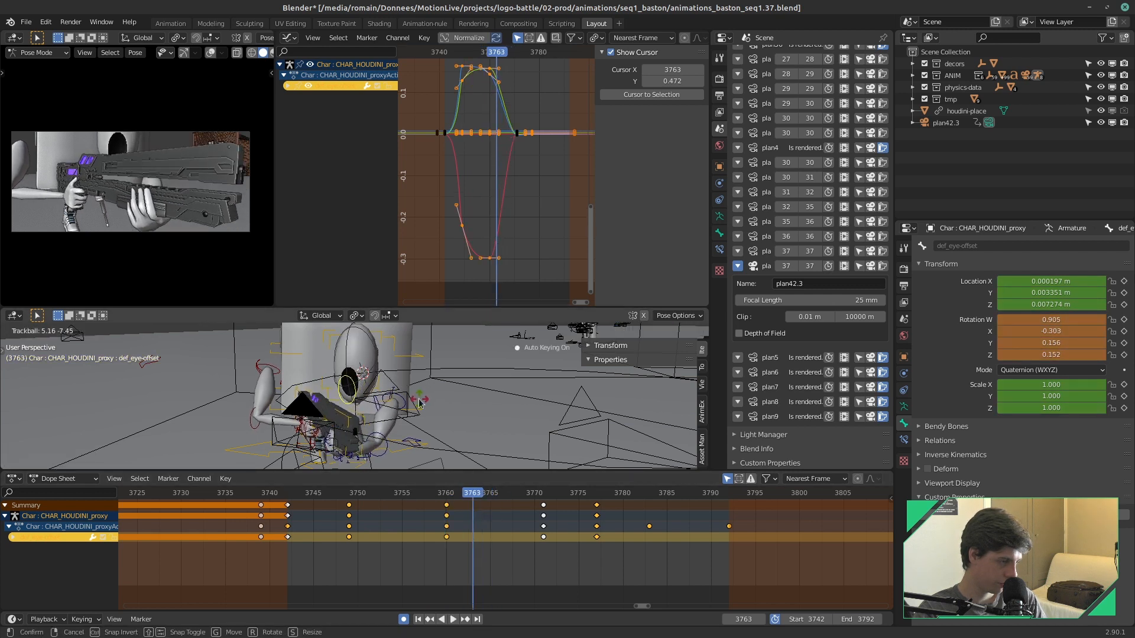
left_click(419, 401)
Step: Copy the eye's keyframe at frame 3749 and paste it at frame 3742, save the file and replay the shot
key("space")
left_click_drag(562, 499, 287, 512)
key("alt+a")
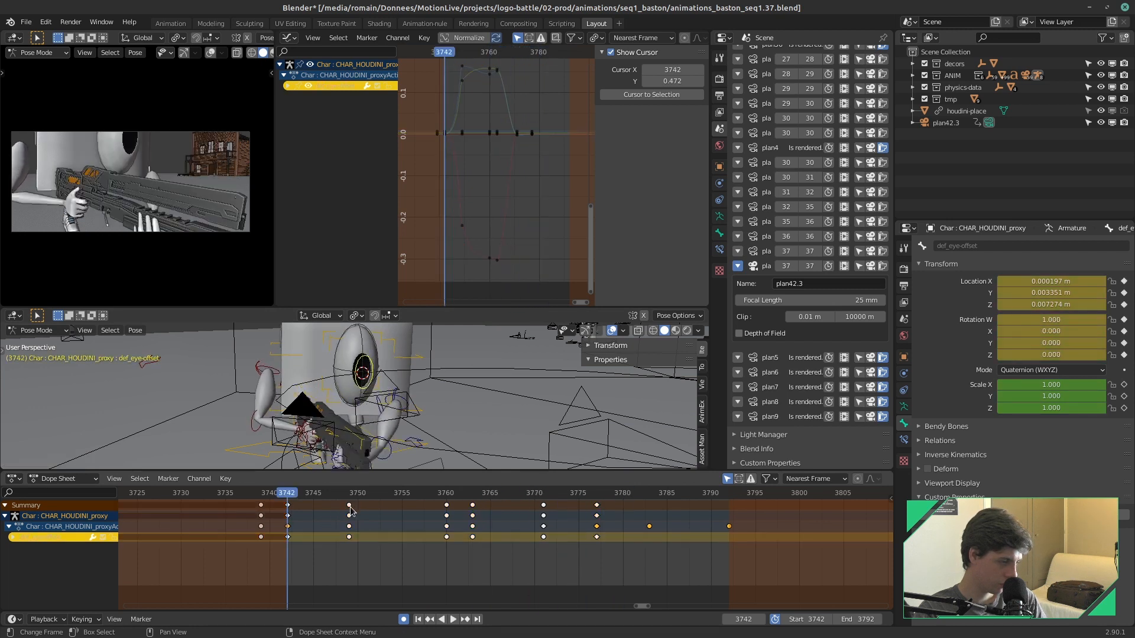
left_click(349, 506)
key("ctrl+c")
key("ctrl+v")
key("ctrl+s")
key("space")
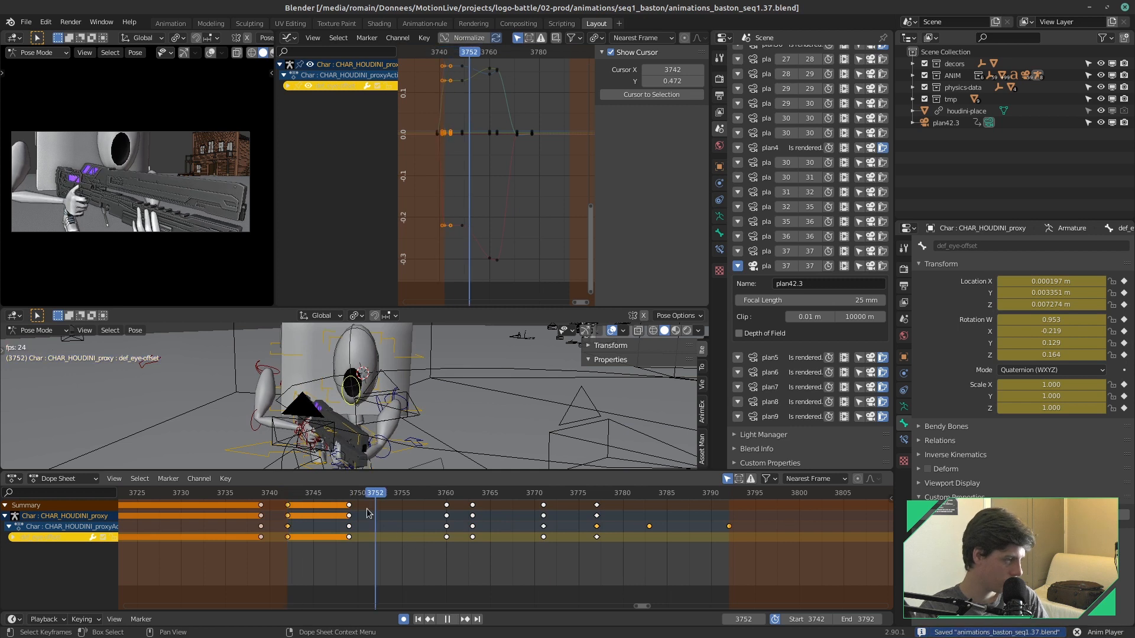
Step: Move the eye's keyframe at frame 3749 to frame 3745 and the one at frame 3771 to frame 3774
key("space")
left_click_drag(348, 505, 314, 505)
left_click_drag(314, 496, 574, 538)
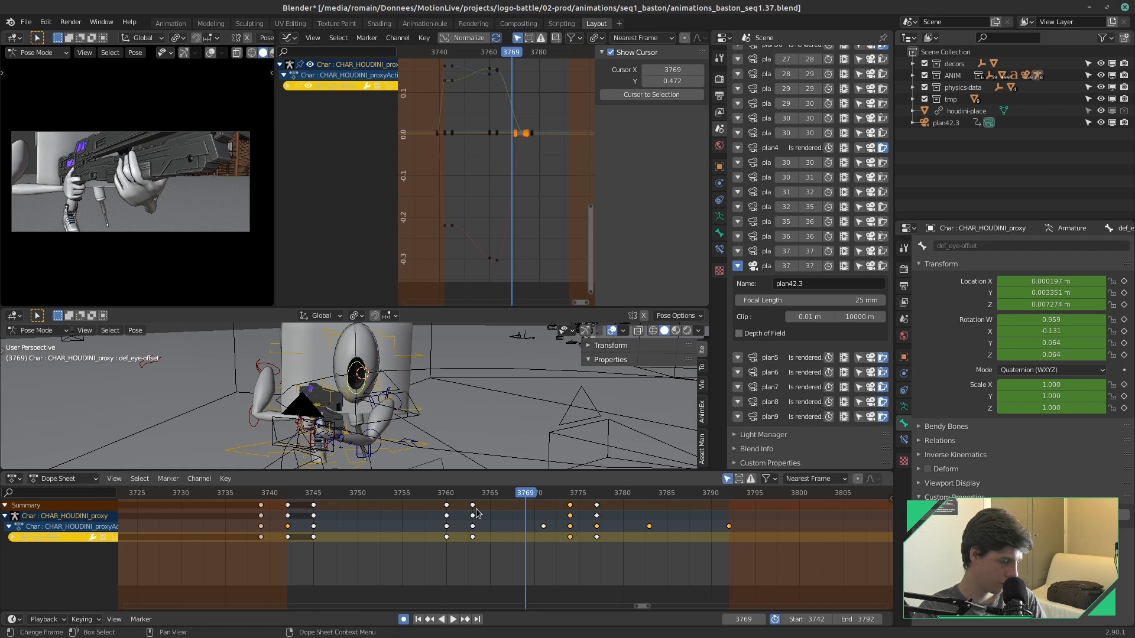
Step: Trackball-rotate the def_eye-offset bone downward at frame 3769 to key its gaze, and save the file
key("r")
key("r")
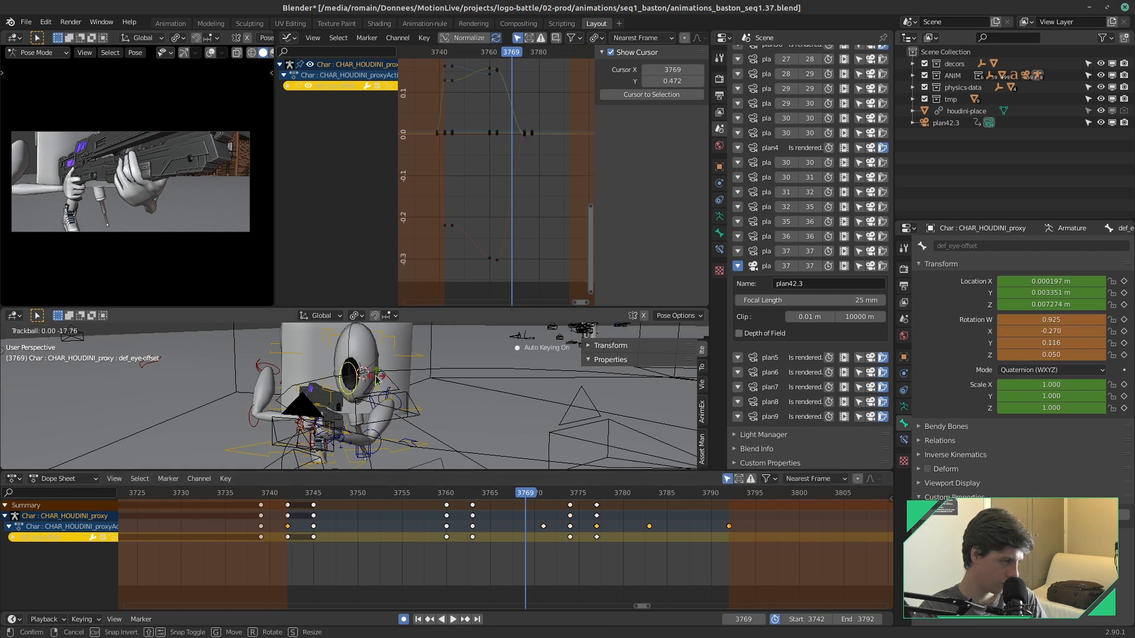
left_click(376, 379)
key("ctrl+s")
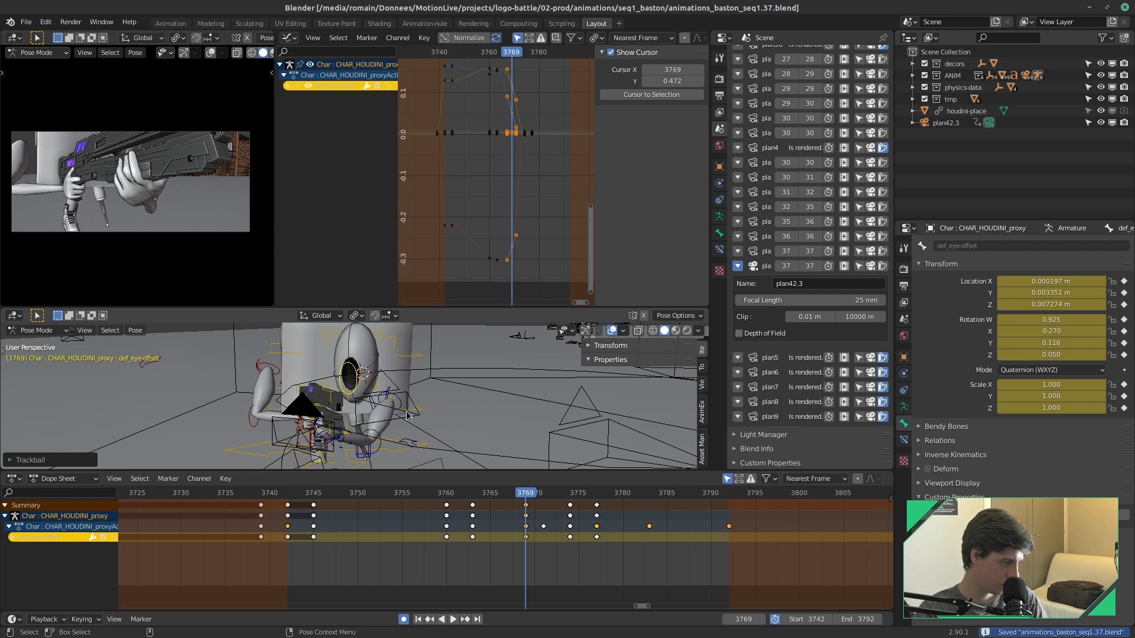
Step: Shift the eye's keyframe from frame 3769 to frame 3770, replay the animation and save the file
key("space")
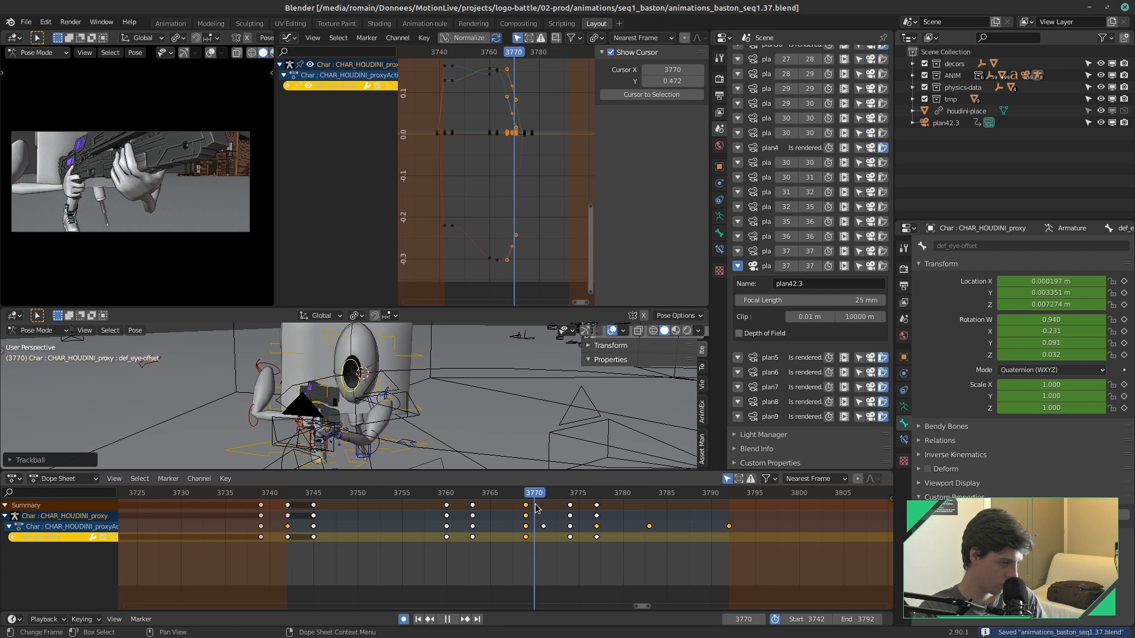
left_click_drag(536, 508, 543, 508)
left_click_drag(525, 506, 534, 506)
key("space")
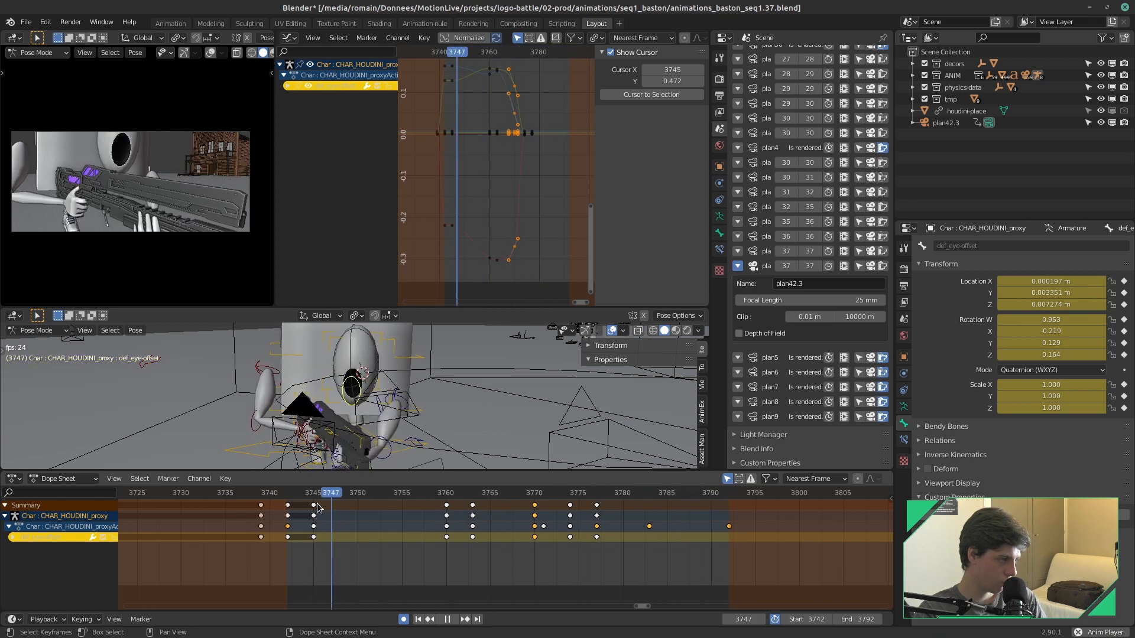
key("space")
key("ctrl+s")
Step: Move to frame 3769 for posing the left hand on the gun, and save the file
left_click_drag(478, 498, 525, 498)
middle_click_drag(371, 353, 473, 367)
scroll(397, 379, "up", 6)
key("ctrl+s")
middle_click_drag(378, 385, 397, 384)
scroll(398, 385, "up", 3)
left_click(373, 399)
key("r")
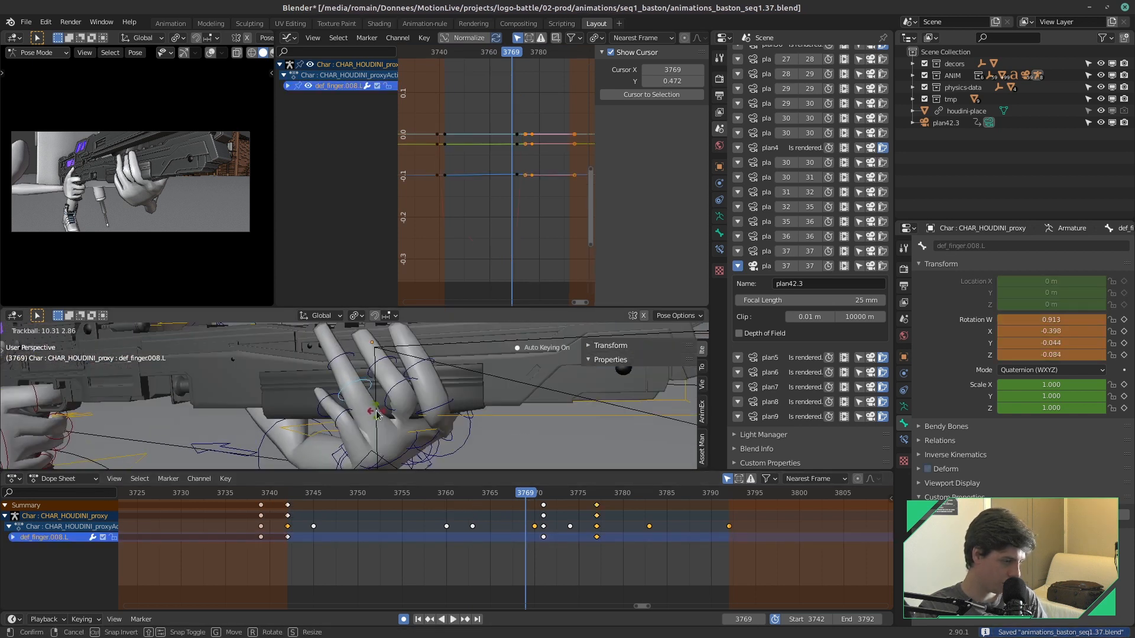
right_click(376, 416)
Step: Select the def_finger.012.L bone of the left hand and rotate it slightly at frame 3769
left_click_drag(494, 497, 523, 479)
left_click(347, 409)
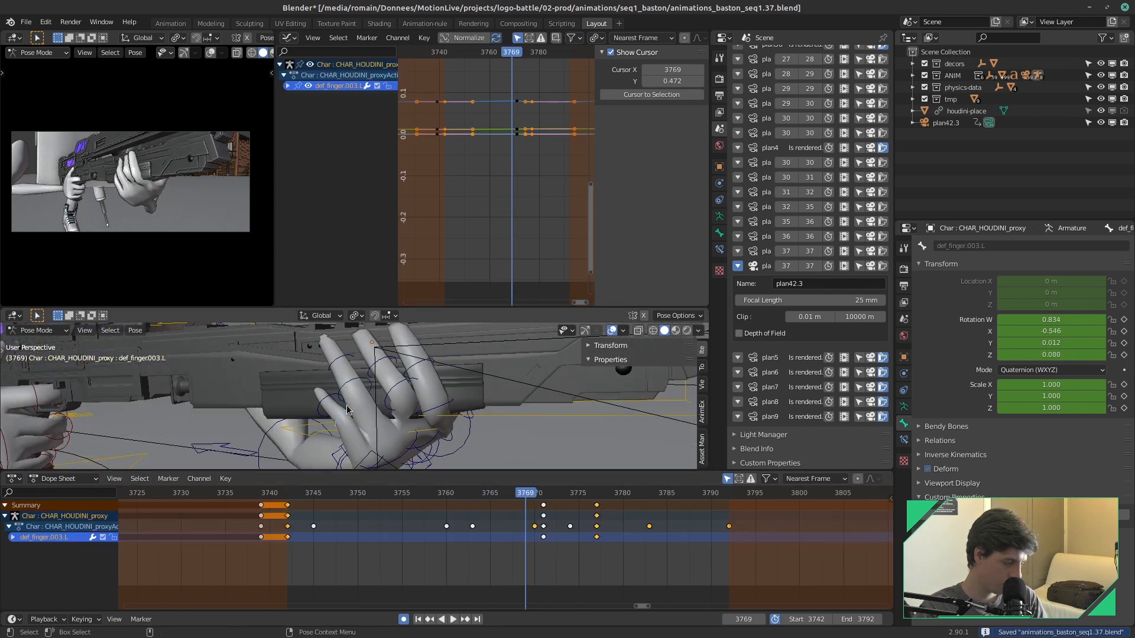
middle_click_drag(413, 421, 419, 387)
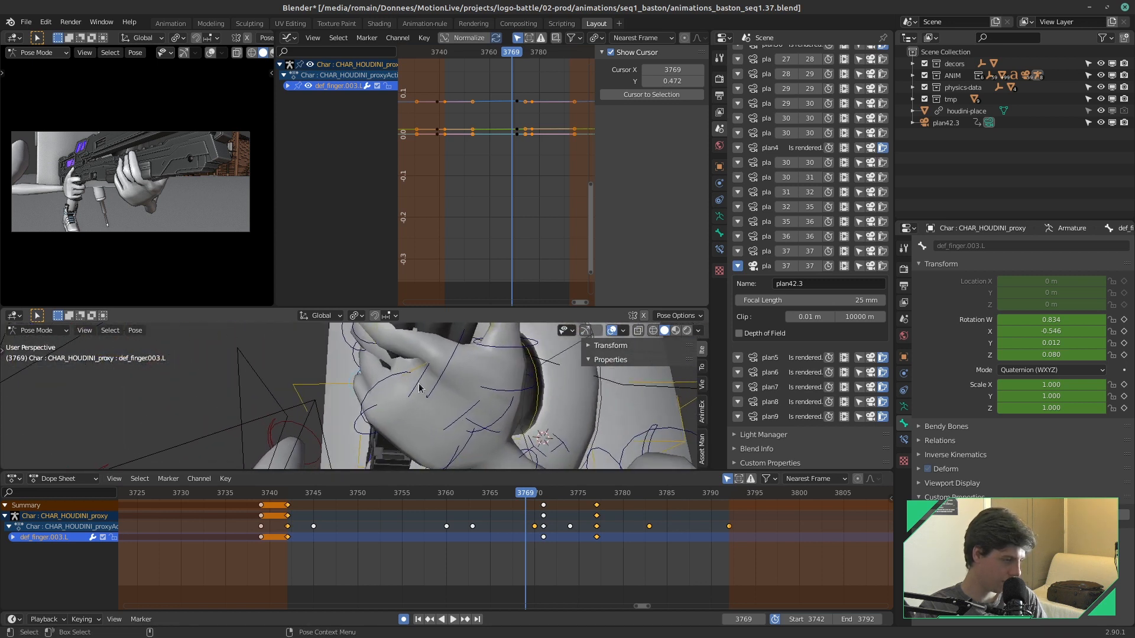
key("r")
key("r")
key("r")
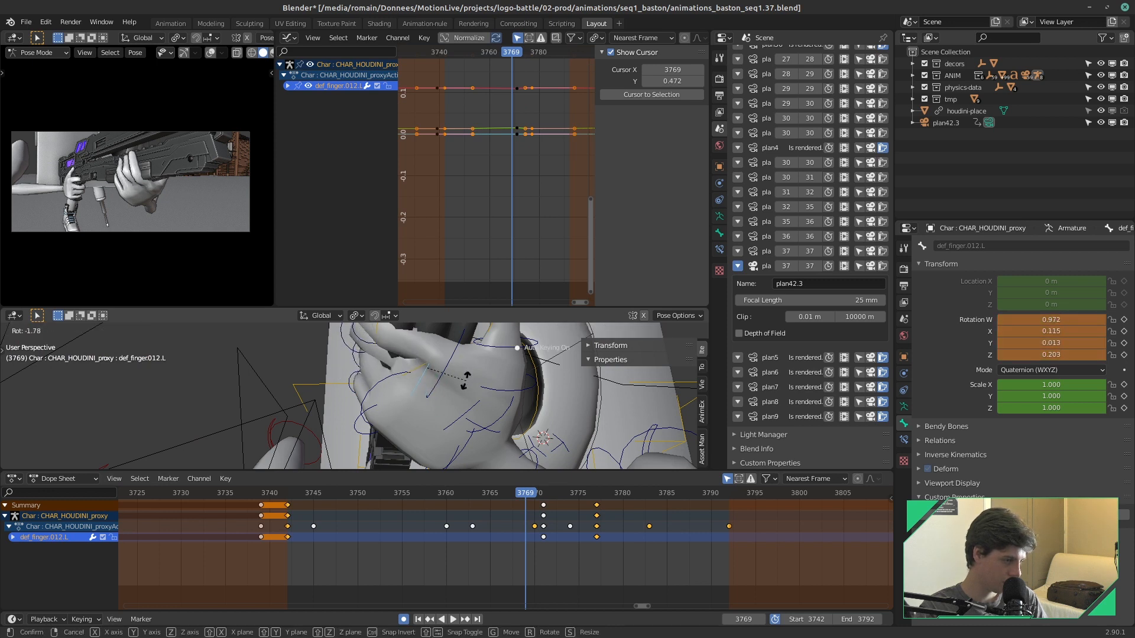
left_click(465, 380)
Step: Rotate the def_finger.006.L and def_finger.011.L bones of the left hand at frame 3769
middle_click_drag(465, 380, 496, 427)
left_click(307, 424)
key("r")
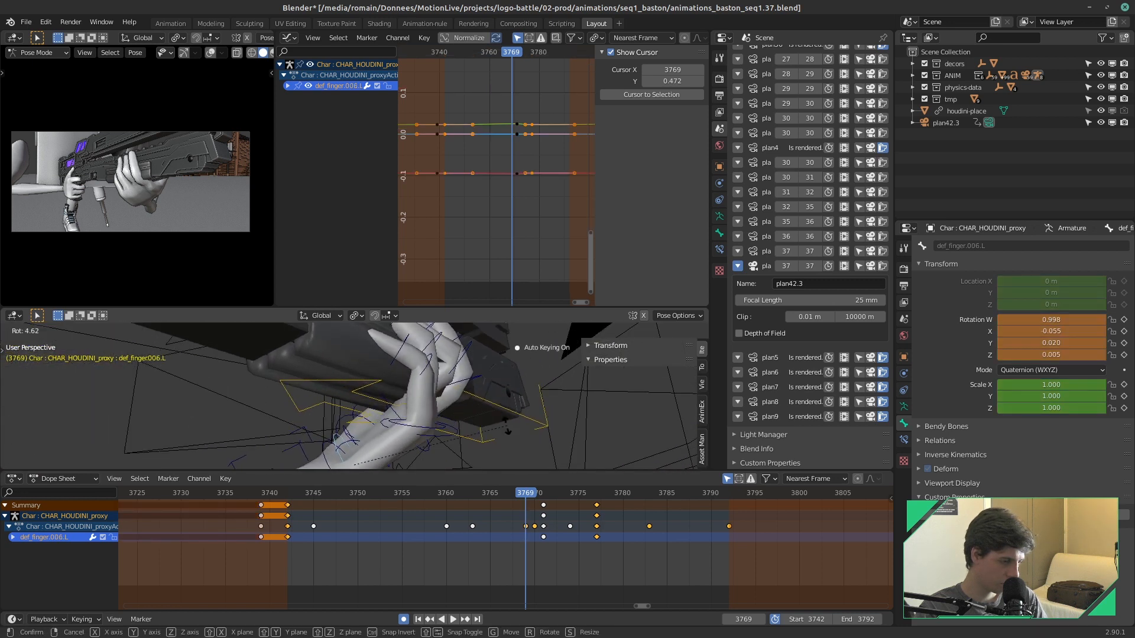
left_click(350, 435)
left_click(350, 442)
key("r")
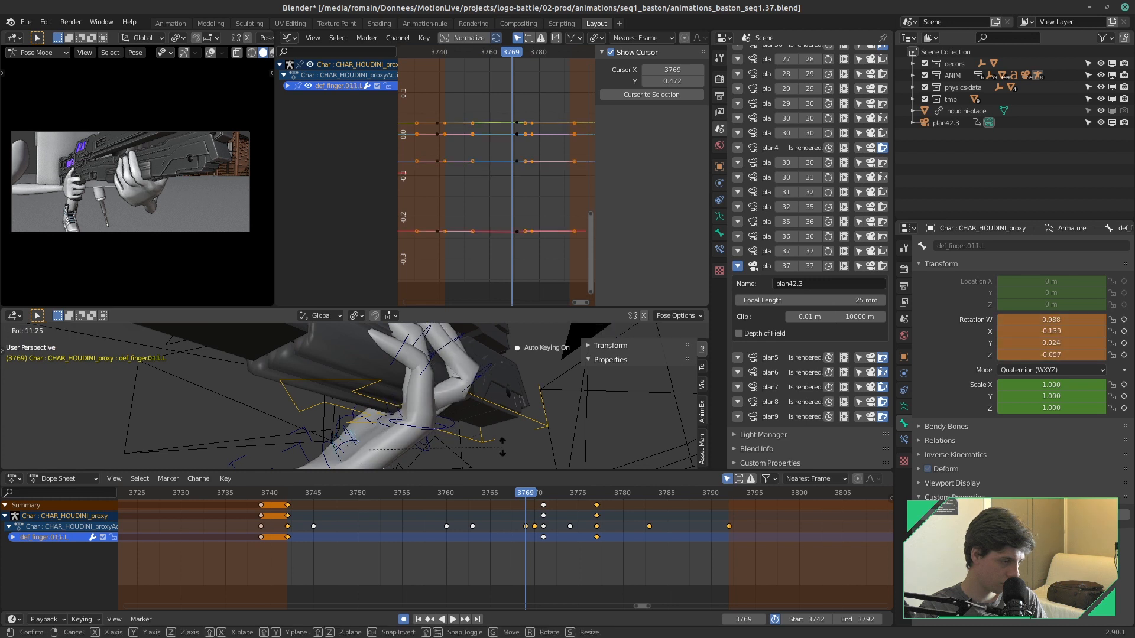
left_click(491, 408)
Step: Trackball-rotate the def_finger.012.L bone slightly at frame 3769 to refine its pose
middle_click_drag(400, 369, 430, 412)
left_click(340, 392)
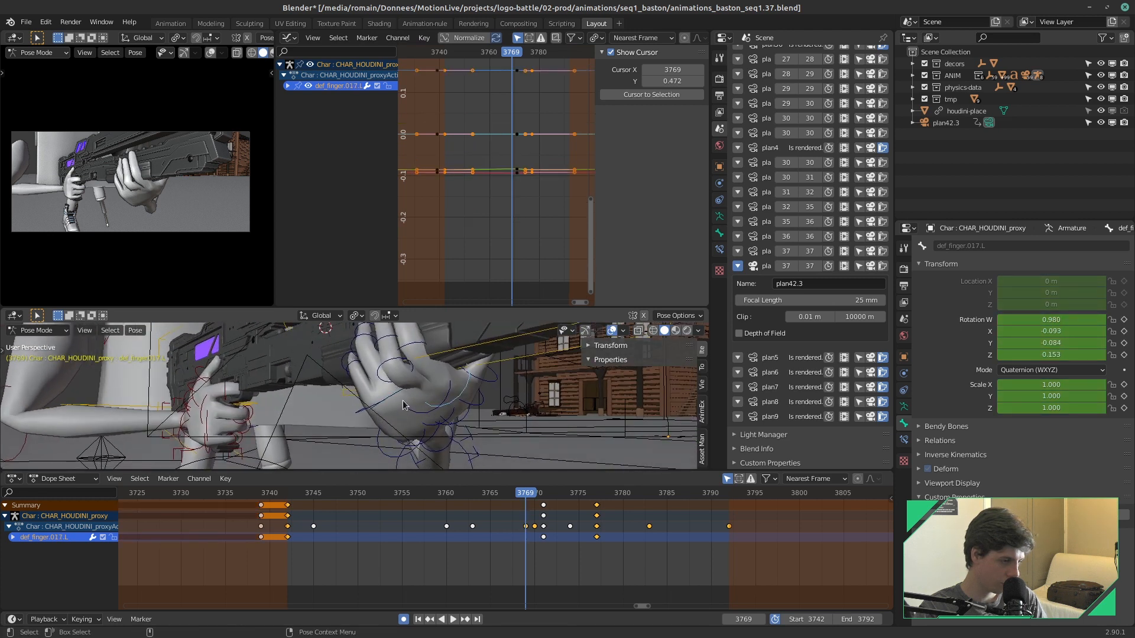
left_click(403, 405)
key("r")
key("r")
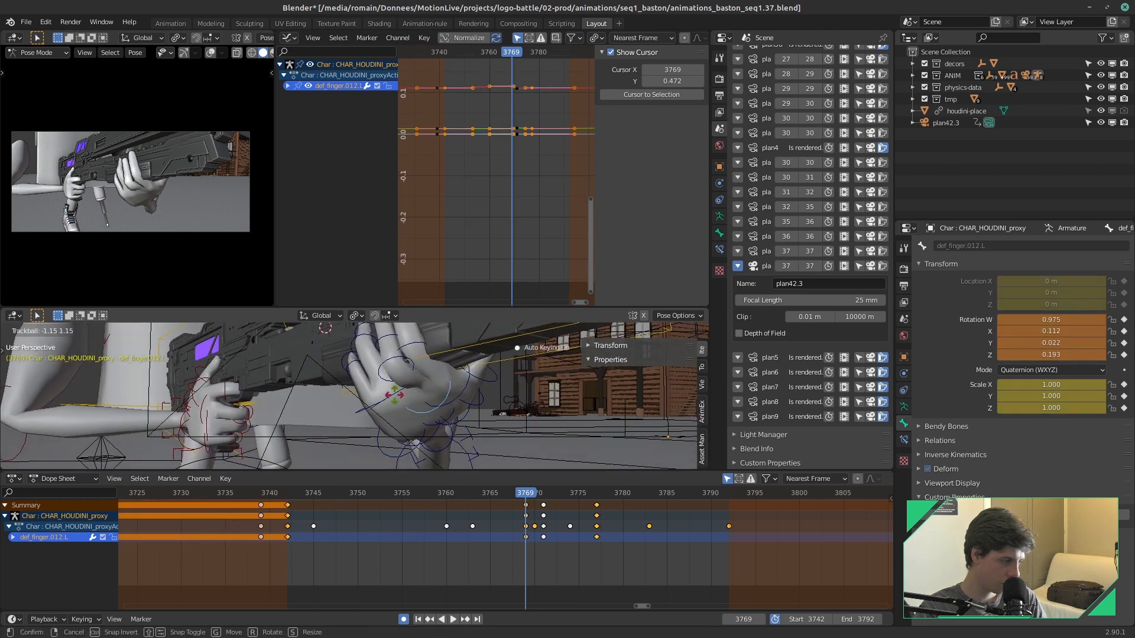
left_click(391, 395)
Step: Trackball-rotate the def_finger.013.L bone at frame 3769 to key its new bend
middle_click_drag(391, 395, 354, 428)
left_click(328, 432)
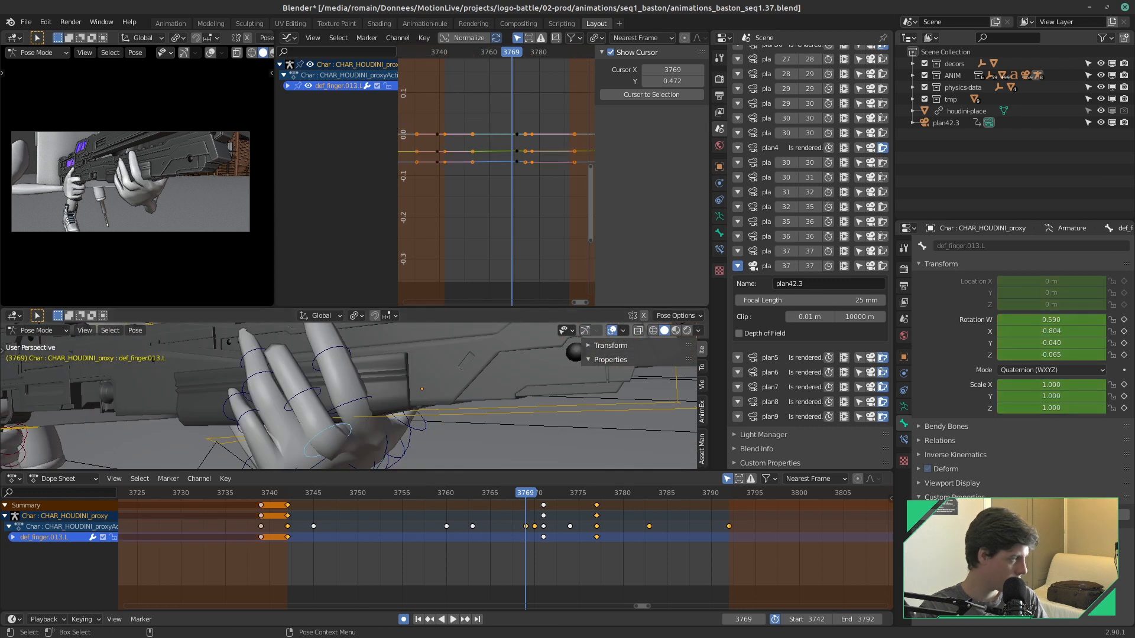
key("r")
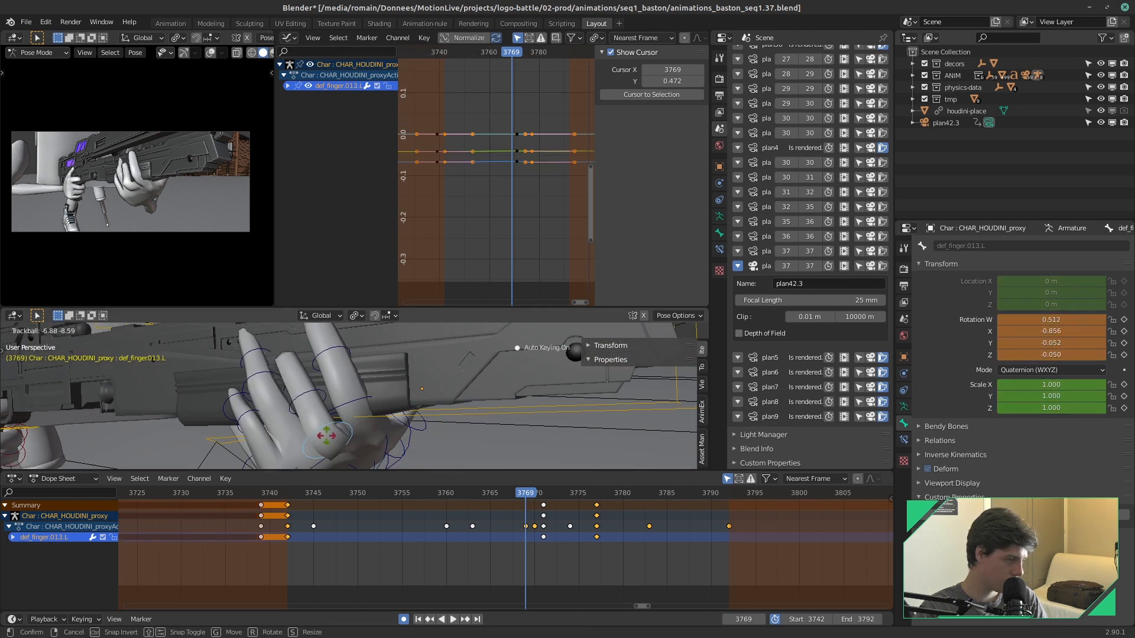
left_click(307, 407)
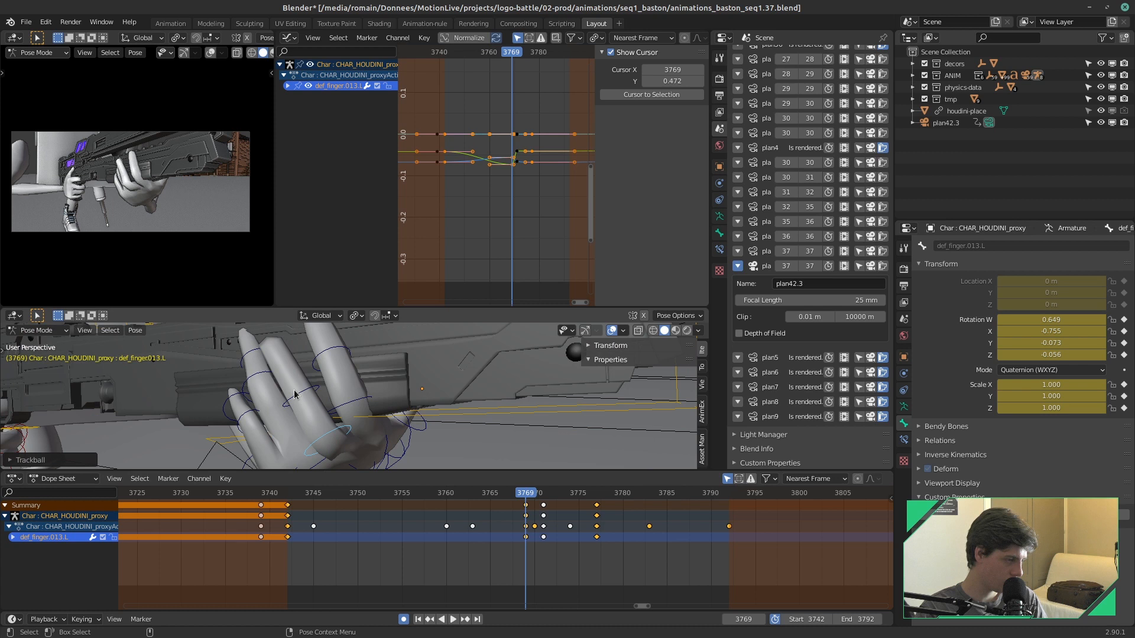
Step: Trackball-rotate the def_finger.014.L bone at frame 3769 and save the file
left_click(295, 394)
key("r")
key("r")
left_click(283, 396)
middle_click_drag(283, 396, 299, 368)
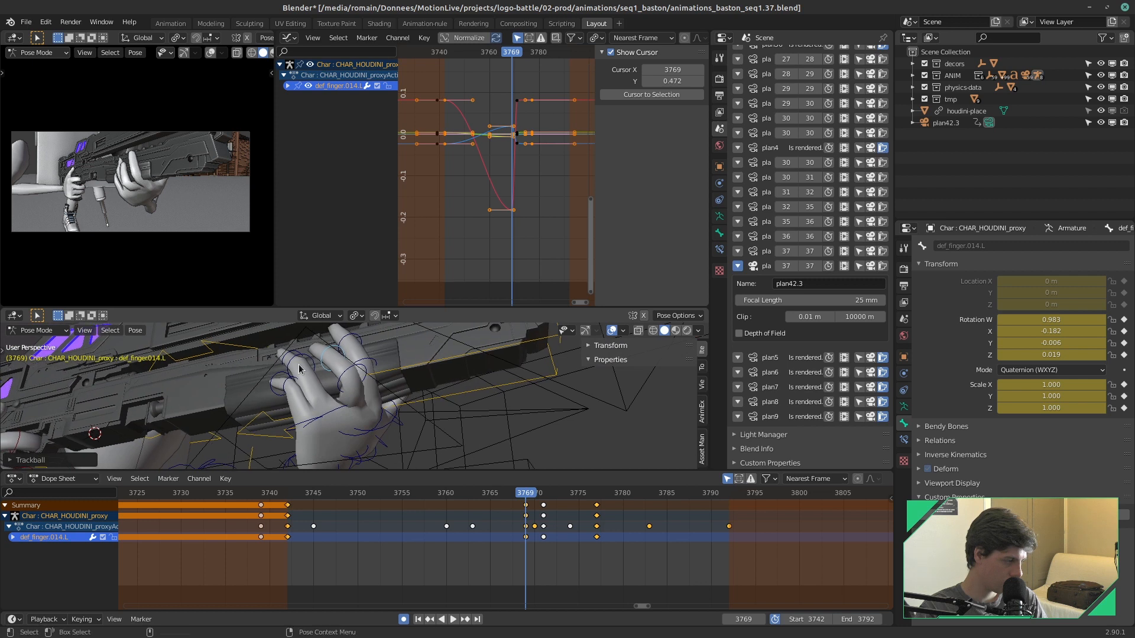
key("ctrl+s")
Step: Readjust the def_finger.012.L bone at frame 3769 with plain and trackball rotations seen from the back of the hand
middle_click_drag(349, 410, 294, 390)
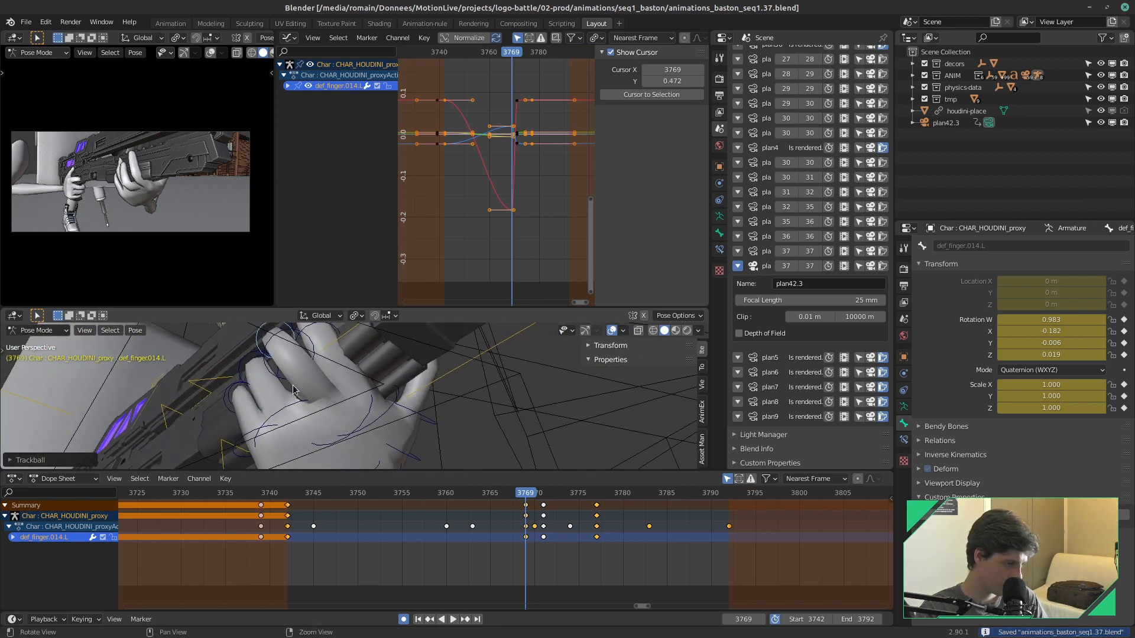
left_click(364, 428)
key("r")
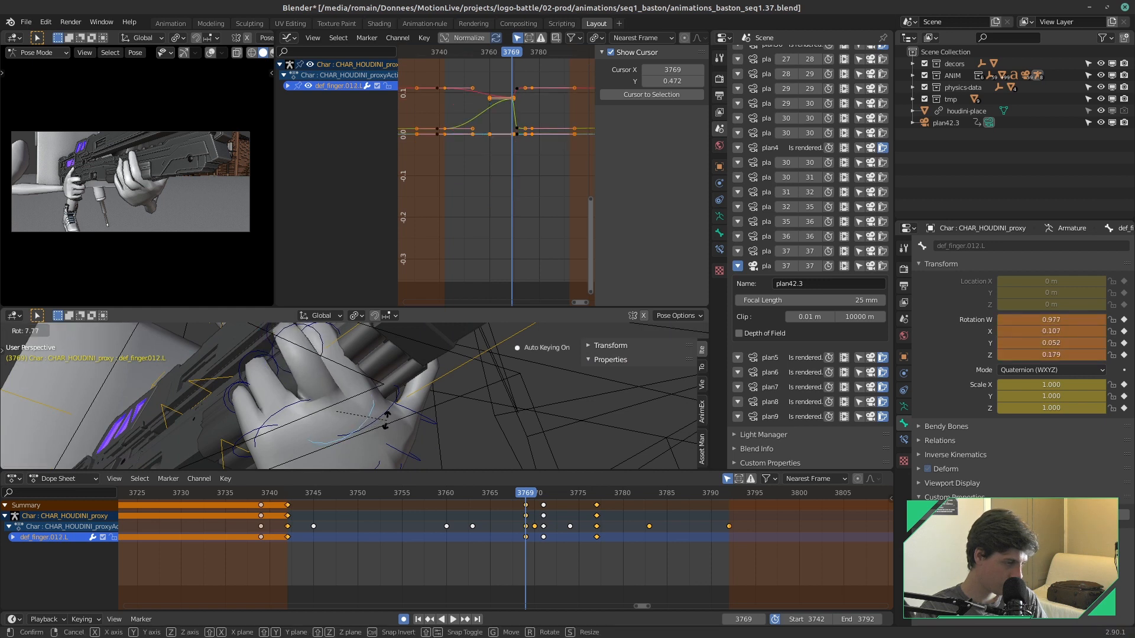
left_click(387, 417)
left_click(391, 415)
key("r")
left_click(404, 413)
key("r")
key("r")
left_click(394, 415)
Step: Rotate the def_finger.009.L and def_finger.008.L bones at frame 3769 to repose that finger of the left hand
middle_click_drag(395, 415, 455, 447)
left_click(407, 348)
key("r")
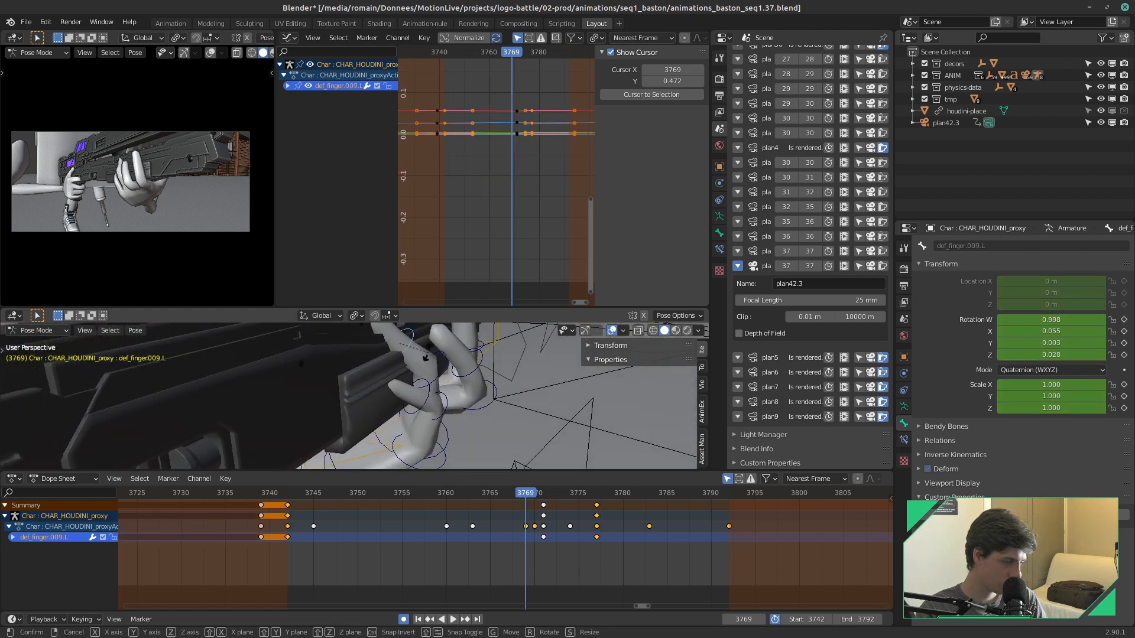
left_click(434, 362)
left_click(446, 368)
key("r")
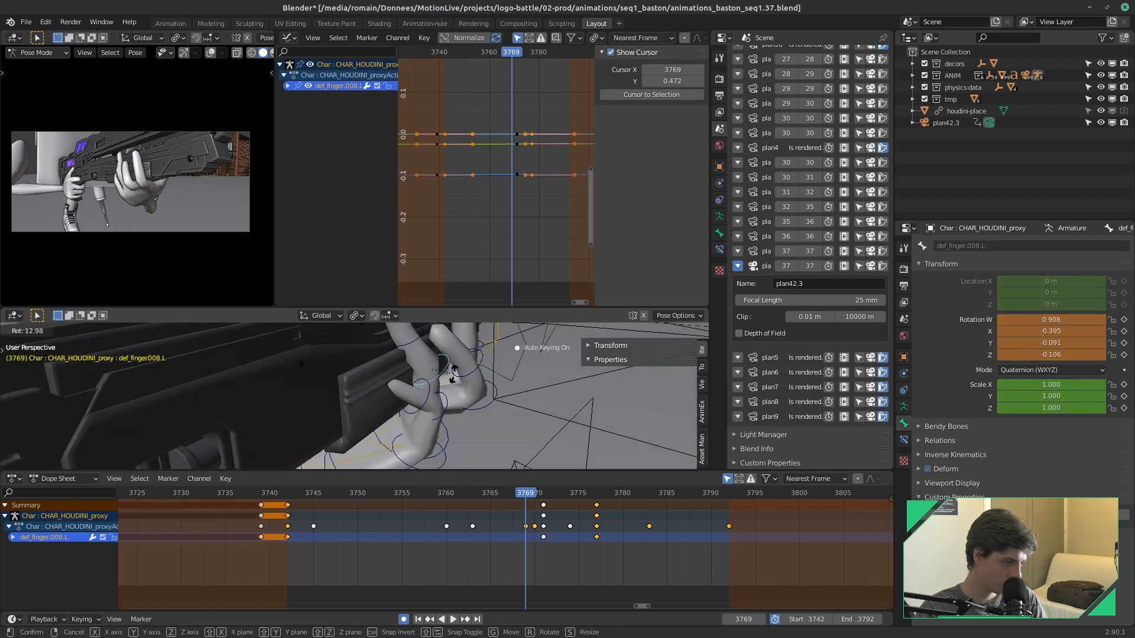
left_click(450, 370)
left_click(420, 334)
key("r")
left_click(415, 384)
Step: Rotate the def_finger.002.L bone at the base of its finger at frame 3769
scroll(415, 390, "down", 3)
middle_click_drag(413, 390, 413, 416)
left_click(404, 425)
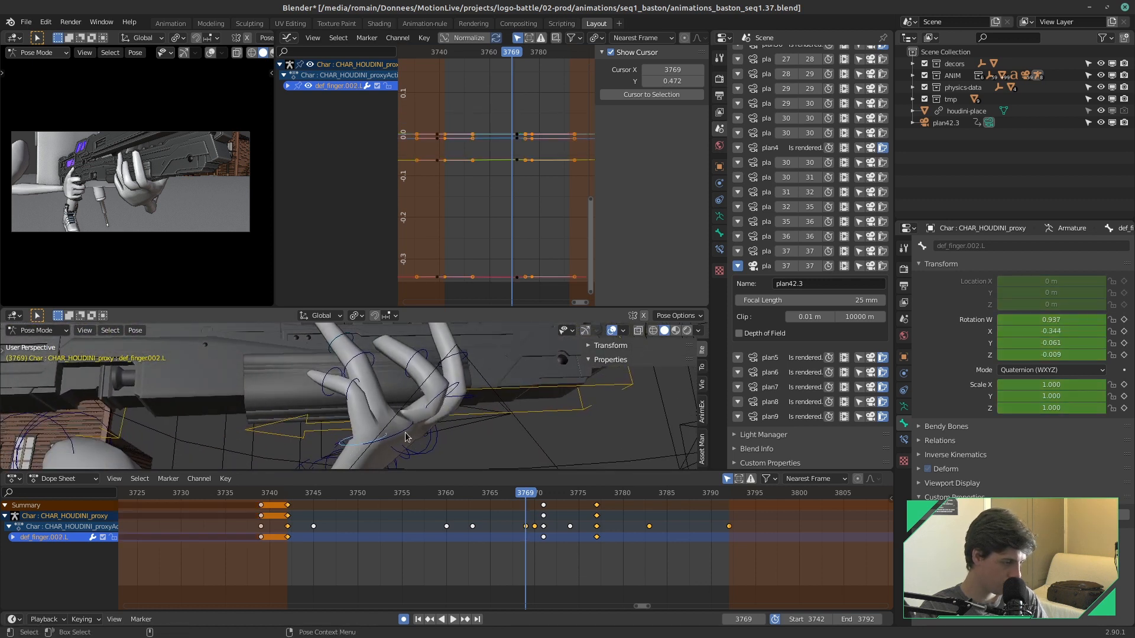
key("r")
key("r")
key("r")
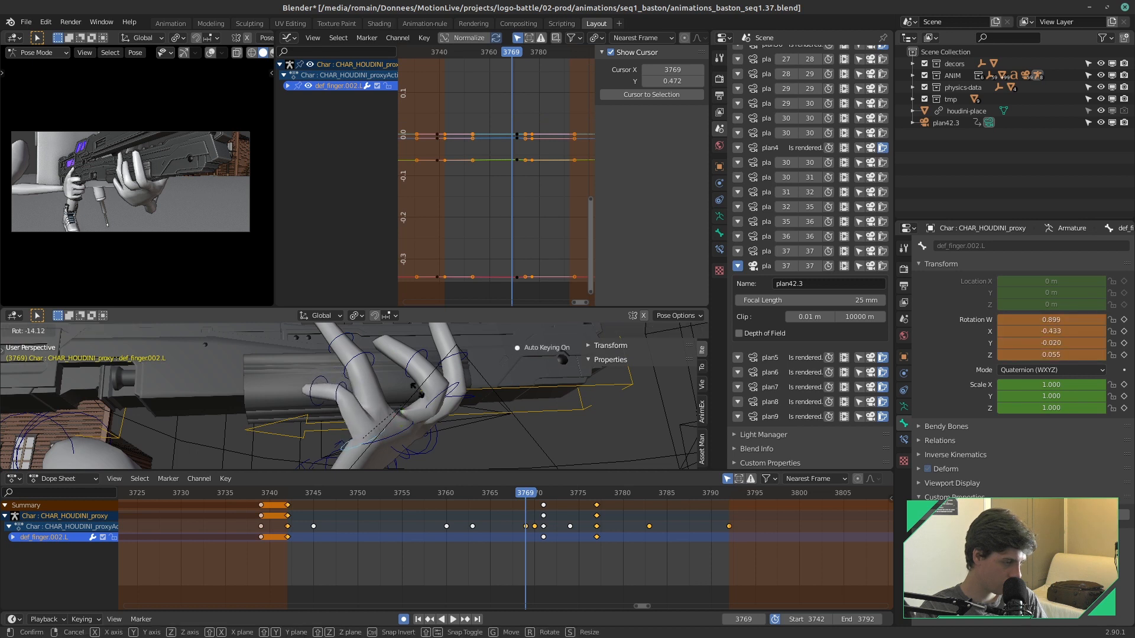
left_click(417, 390)
Step: Rotate the def_finger.003.L bone, refine that finger's bend with a trackball rotation and save the file
left_click(341, 385)
key("r")
left_click(375, 418)
middle_click_drag(385, 405, 326, 425)
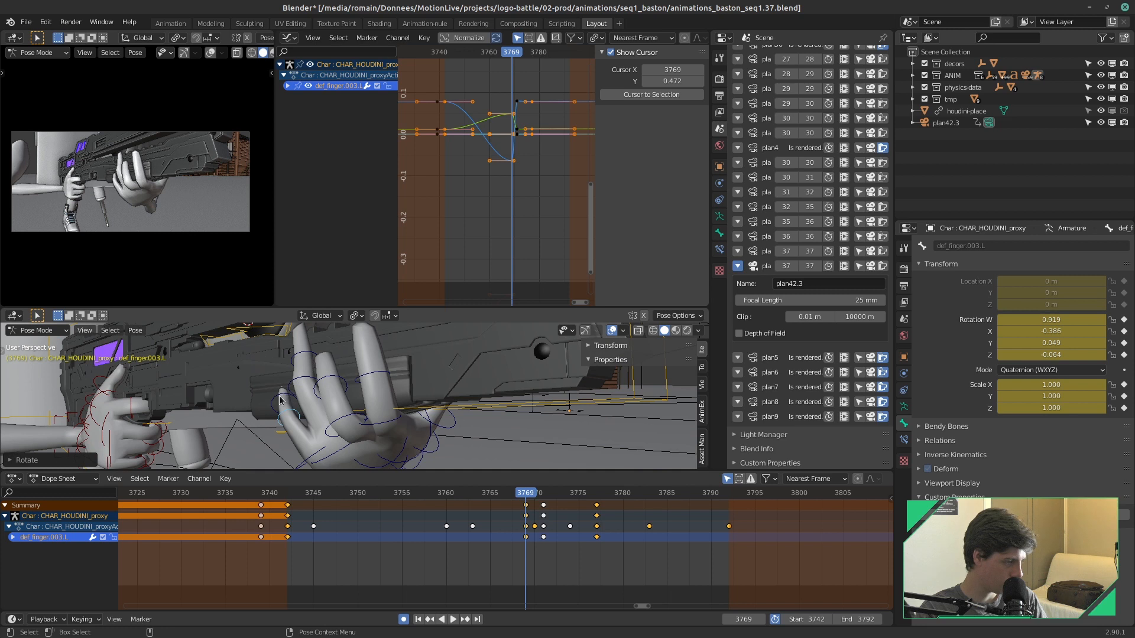
left_click(280, 400)
key("r")
key("r")
left_click(301, 431)
key("i")
key("ctrl+s")
Step: Repose the def_finger.012.L bone at frame 3769 with repeated plain and trackball rotations
middle_click_drag(301, 430, 395, 390)
scroll(395, 390, "down", 4)
left_click(362, 430)
middle_click_drag(362, 430, 407, 442)
left_click(406, 436)
key("r")
key("r")
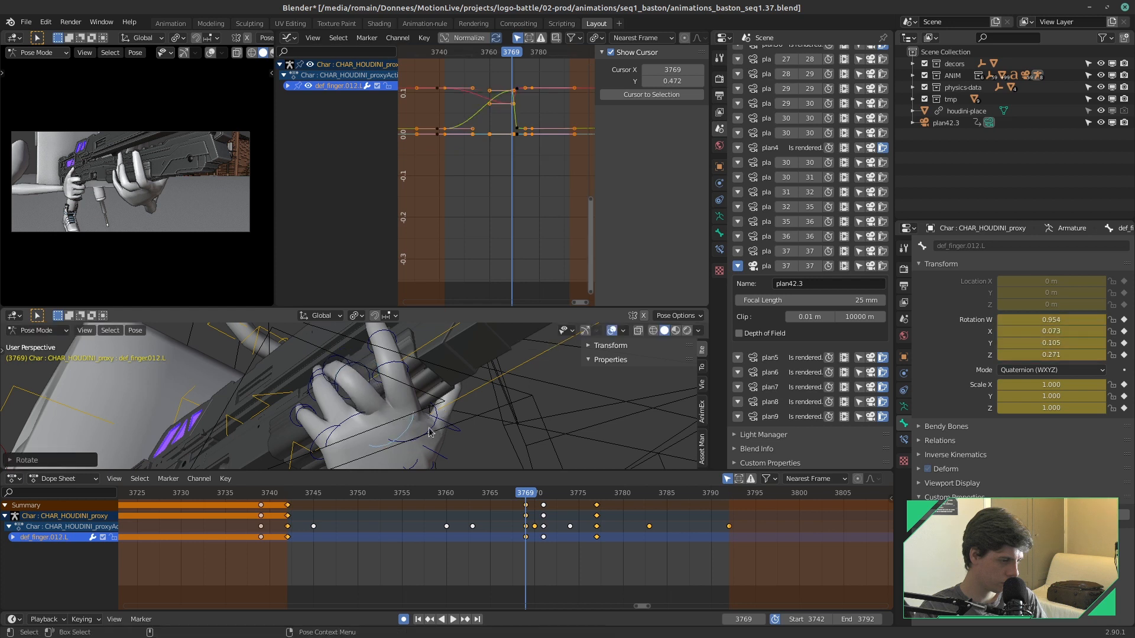
left_click(384, 418)
key("r")
key("r")
left_click(385, 431)
key("r")
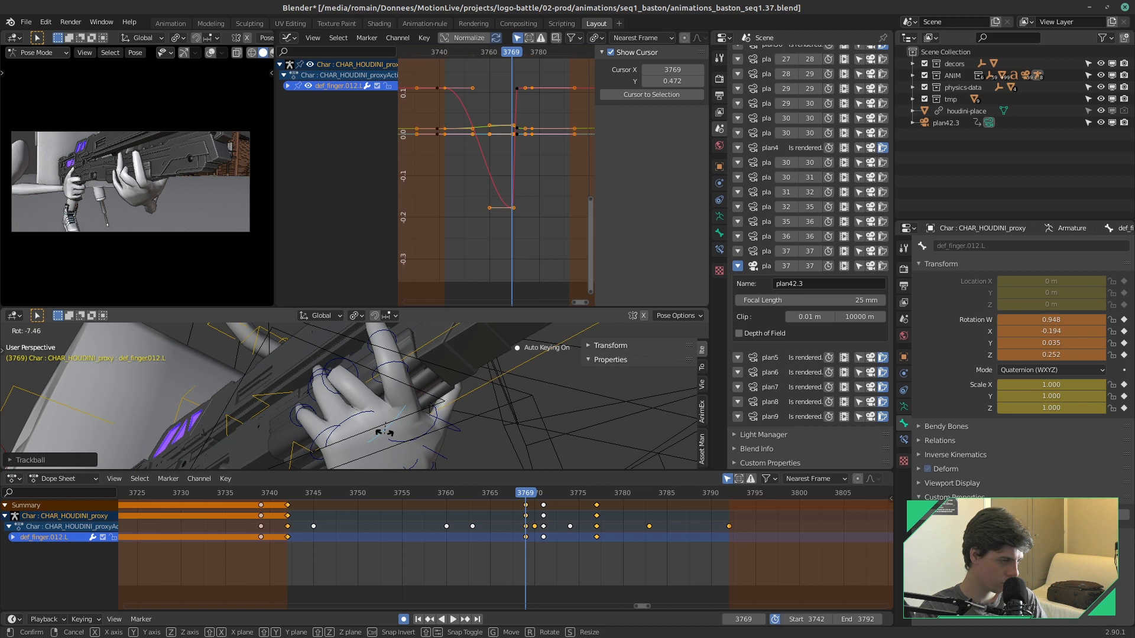
left_click(444, 437)
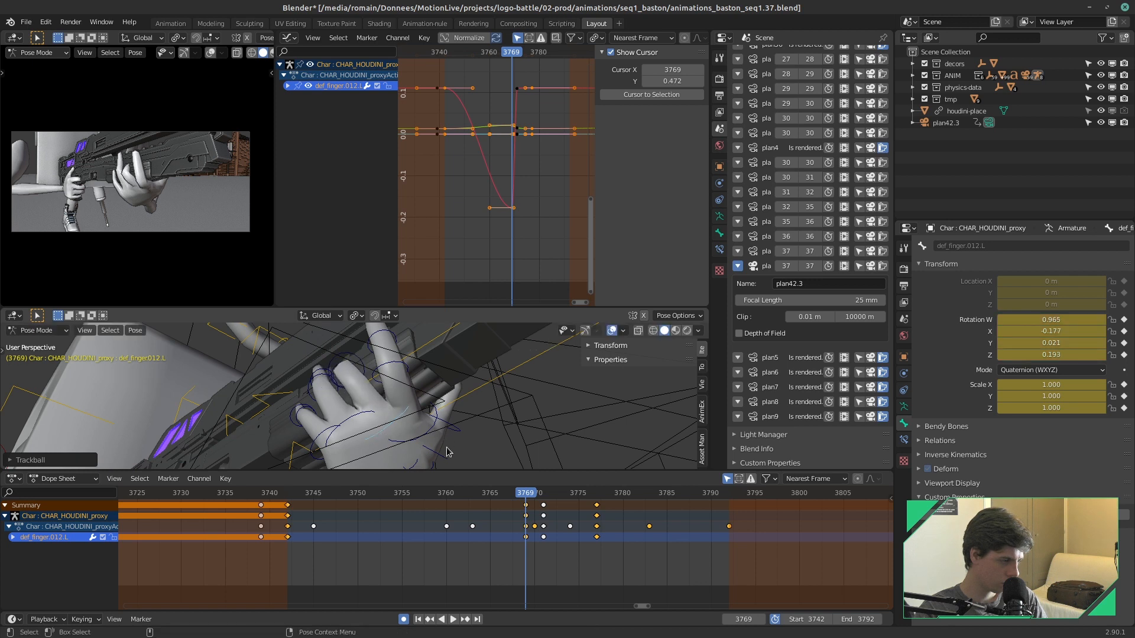
key("r")
left_click(442, 448)
Step: Trackball-rotate the def_finger.013.L bone slightly to correct its bend at frame 3769
middle_click_drag(442, 449, 355, 373)
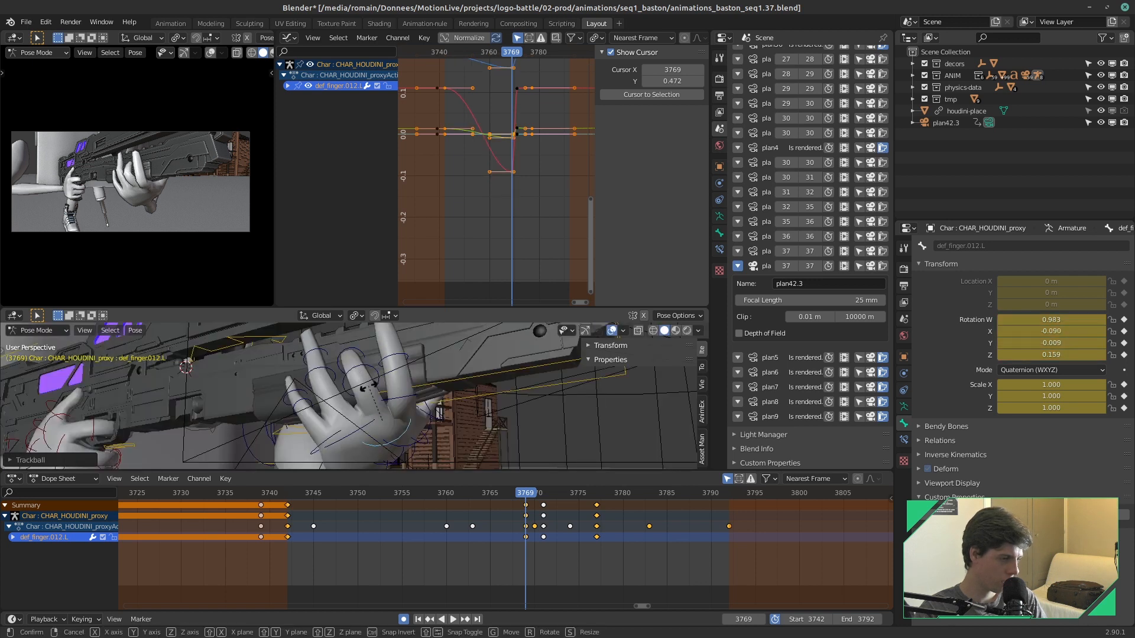
left_click(356, 374)
key("r")
key("r")
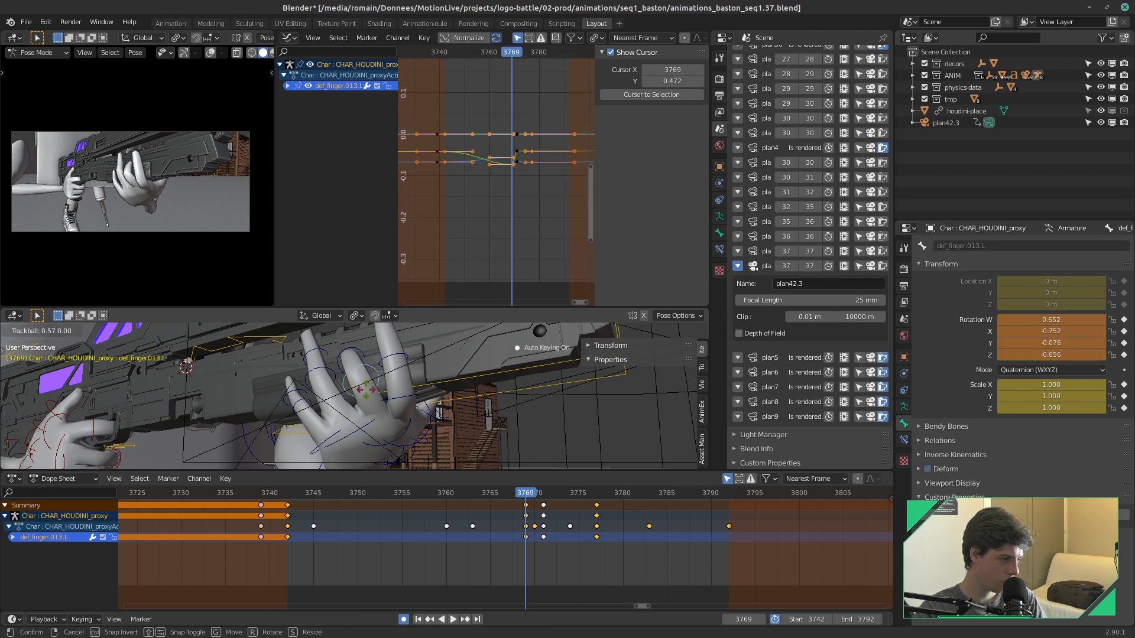
left_click(370, 400)
Step: Straighten the def_finger.014.L bone at frame 3769 with two trackball rotations
mouse_move(370, 401)
middle_mouse_down()
mouse_move(359, 355)
mouse_move(384, 385)
middle_mouse_up()
left_click(359, 356)
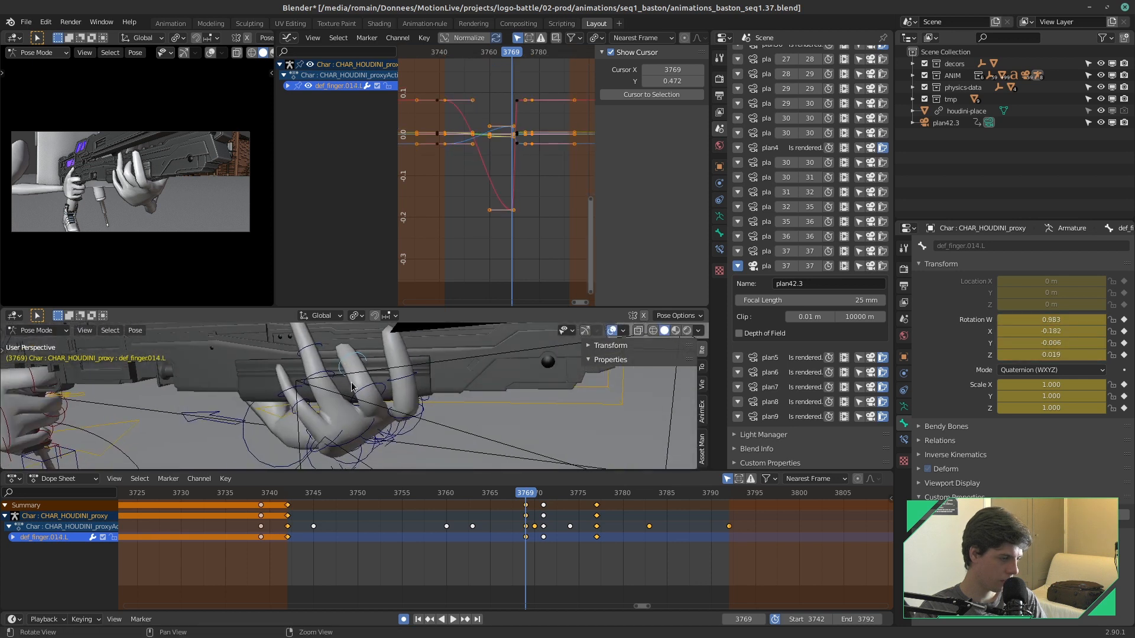
key("r")
key("r")
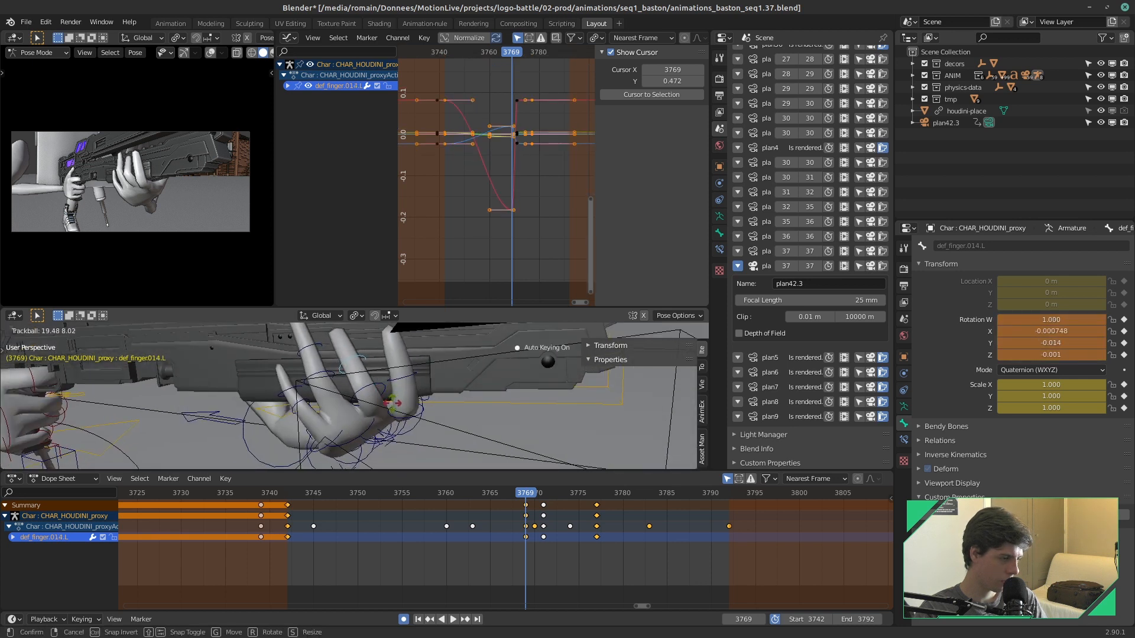
left_click(393, 404)
middle_click_drag(393, 404, 423, 377)
middle_click_drag(442, 368, 379, 455)
key("r")
key("r")
left_click(340, 399)
scroll(340, 400, "down", 4)
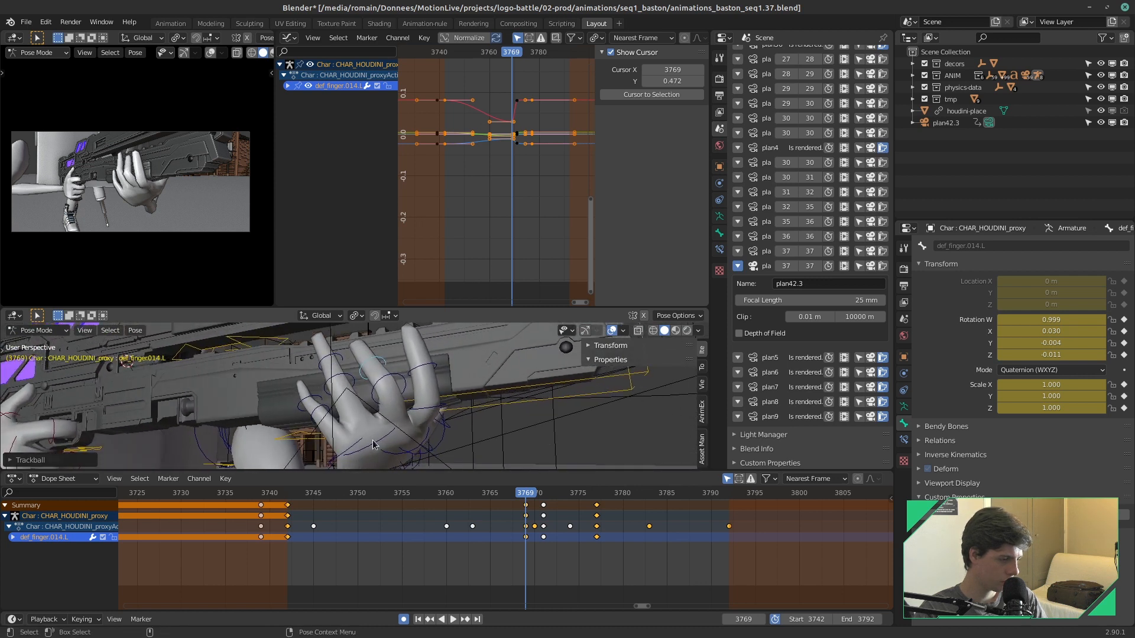
Step: Rotate the def_finger.007.L bone and repose def_finger.008.L with a trackball rotation at frame 3769
left_click(356, 421)
key("r")
left_click(366, 418)
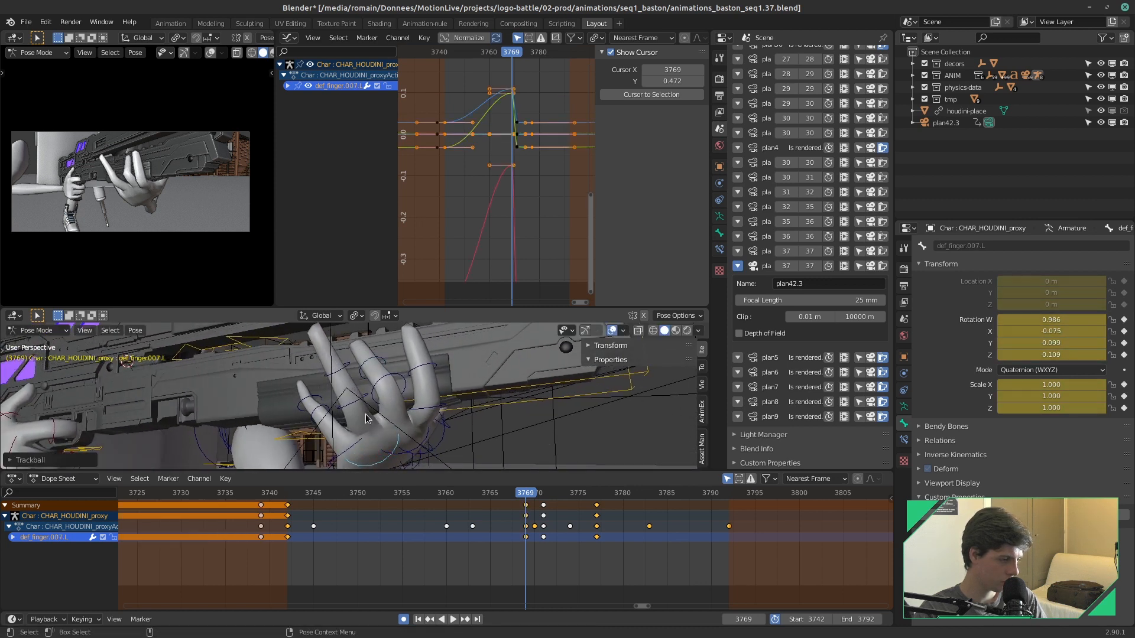
key("r")
key("r")
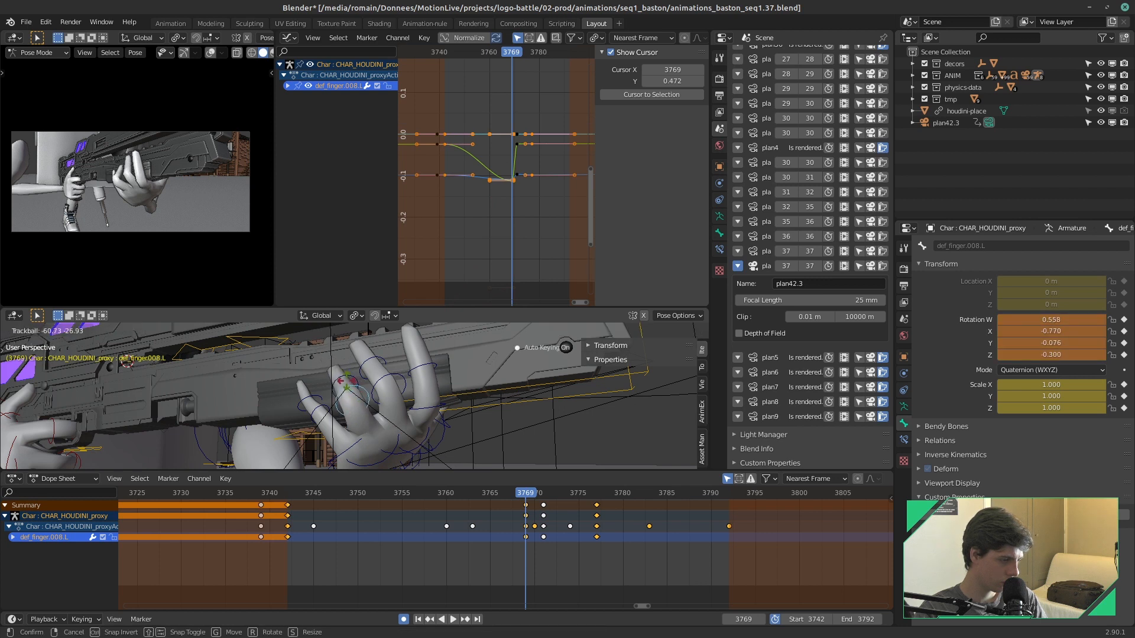
left_click(346, 380)
middle_click_drag(346, 380, 408, 431)
Step: Adjust the bone at the base of the left hand's finger with alternating trackball and plain rotations at frame 3769
left_click(389, 461)
key("r")
key("r")
left_click(421, 427)
key("r")
left_click(426, 426)
key("r")
key("r")
left_click(390, 426)
Step: Refine the bend of the def_finger.008.L bone with another trackball rotation at frame 3769
middle_click_drag(390, 426, 337, 404)
left_click(381, 385)
left_click(336, 404)
key("r")
key("r")
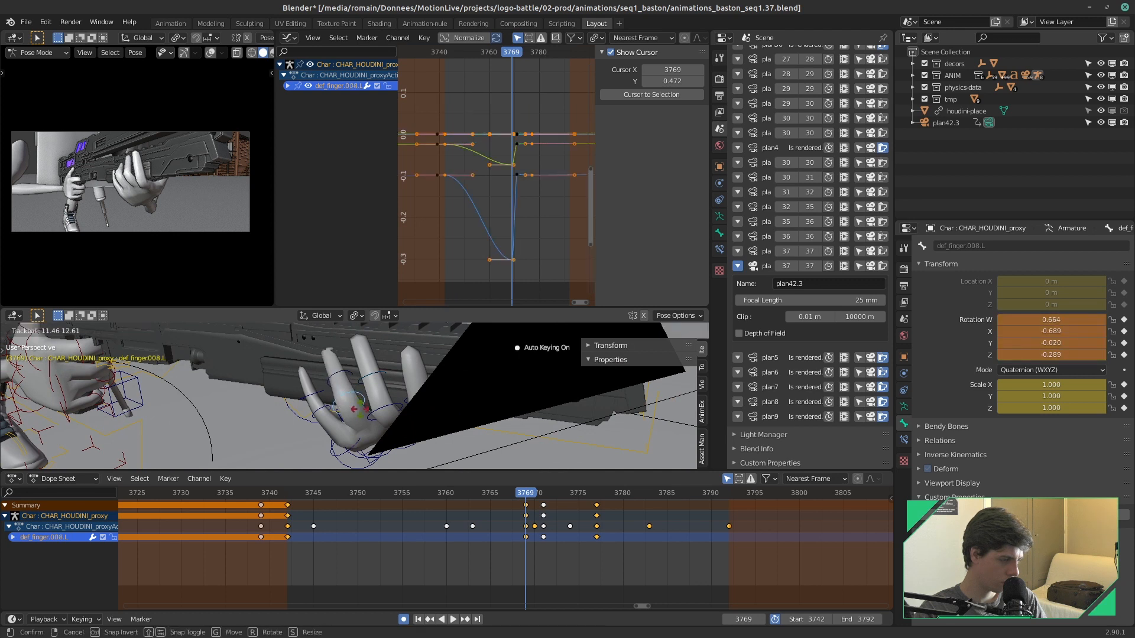
left_click(372, 408)
Step: Rotate the def_finger.009.L bone at frame 3769 and save the file
middle_click_drag(372, 408, 459, 352)
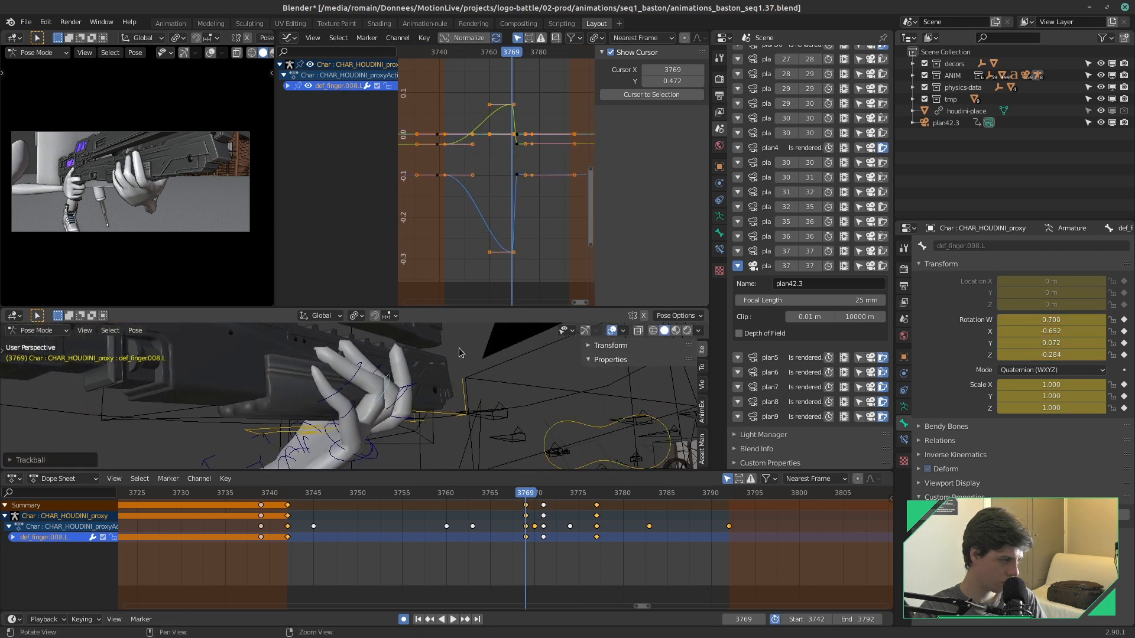
left_click(370, 370)
key("r")
left_click(401, 390)
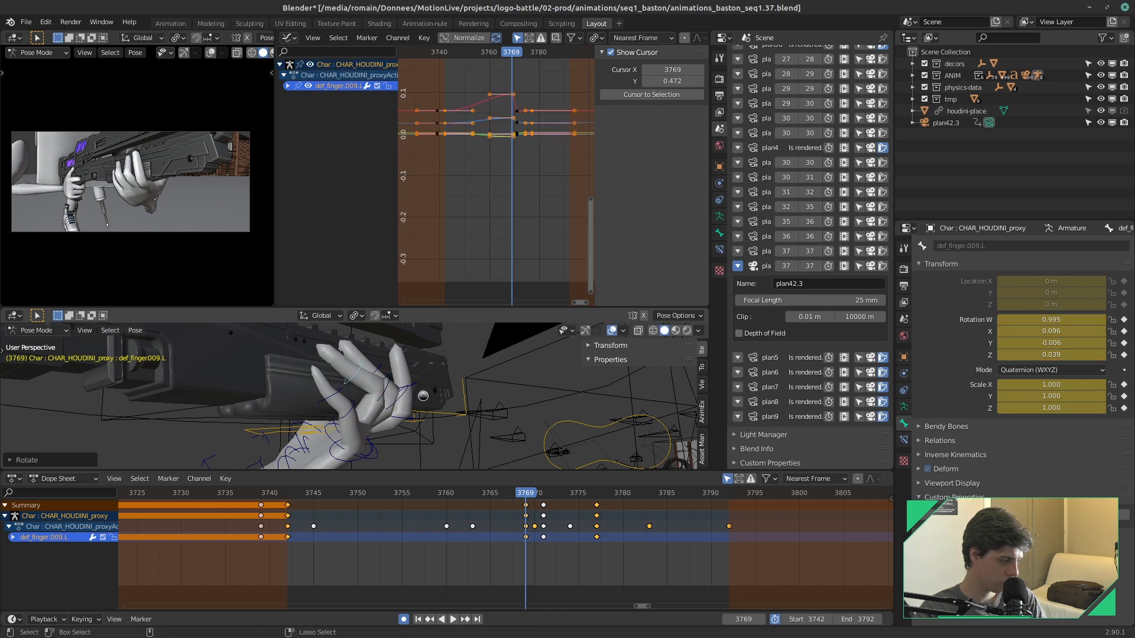
scroll(413, 408, "down", 5)
key("ctrl+s")
Step: Insert a keyframe on the gun's chargeur bone at frame 3750 and save the file
left_click_drag(515, 496, 357, 522)
middle_click_drag(384, 443, 387, 384, "shift")
mouse_move(387, 384)
middle_mouse_down()
mouse_move(405, 385)
mouse_move(373, 387)
middle_mouse_up()
left_click(378, 402)
key("g")
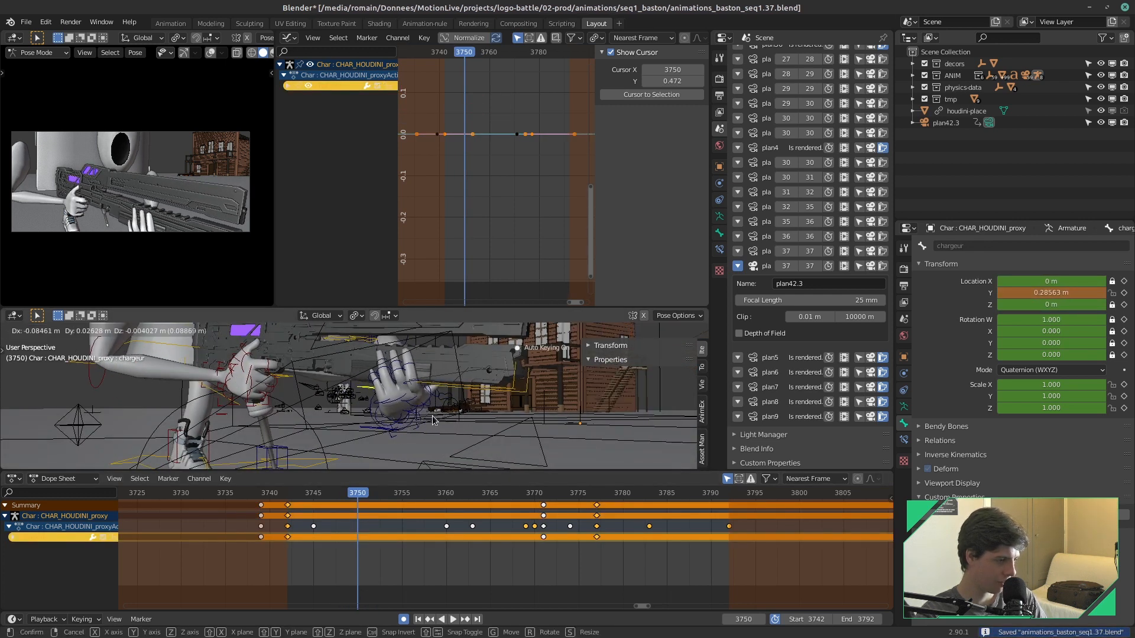
left_click(421, 426)
key("ctrl+s")
key("i")
left_click(421, 427)
Step: Slide the chargeur bone back to a Y location of about -0.08 m, keying moves at frames 3757 and 3759
key("space")
key("space")
mouse_move(402, 495)
left_mouse_down()
mouse_move(355, 496)
mouse_move(422, 502)
left_mouse_up()
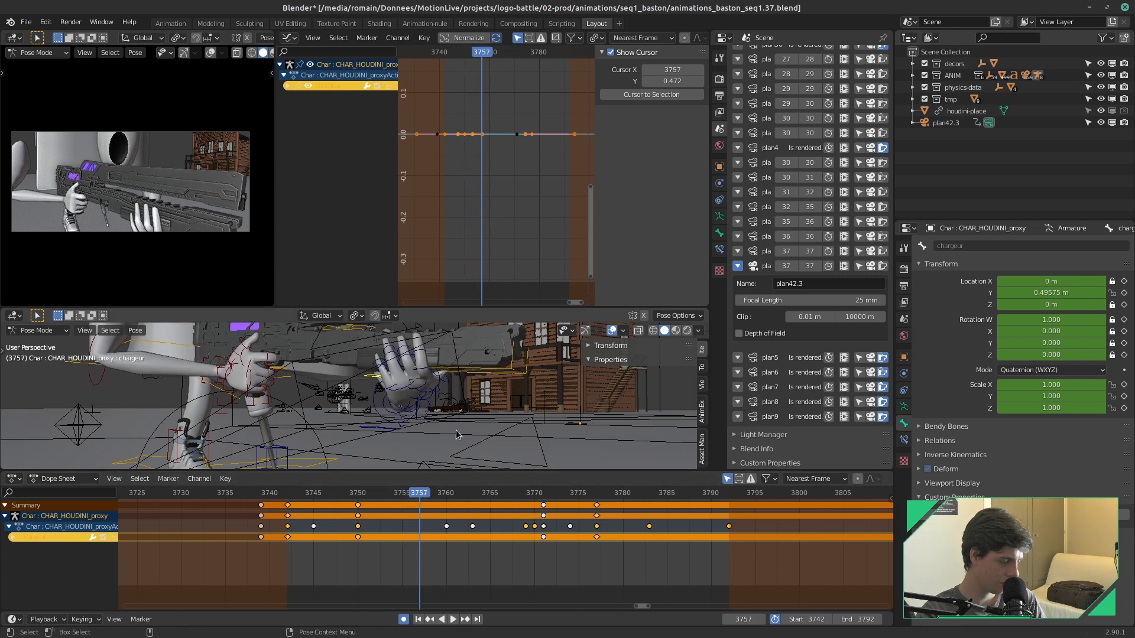
key("g")
left_click(417, 436)
key("space")
key("space")
key("g")
left_click(434, 486)
Step: Slide the chargeur bone forward at frame 3763 to a Y location of 0.9955 m
left_click_drag(447, 499, 481, 500)
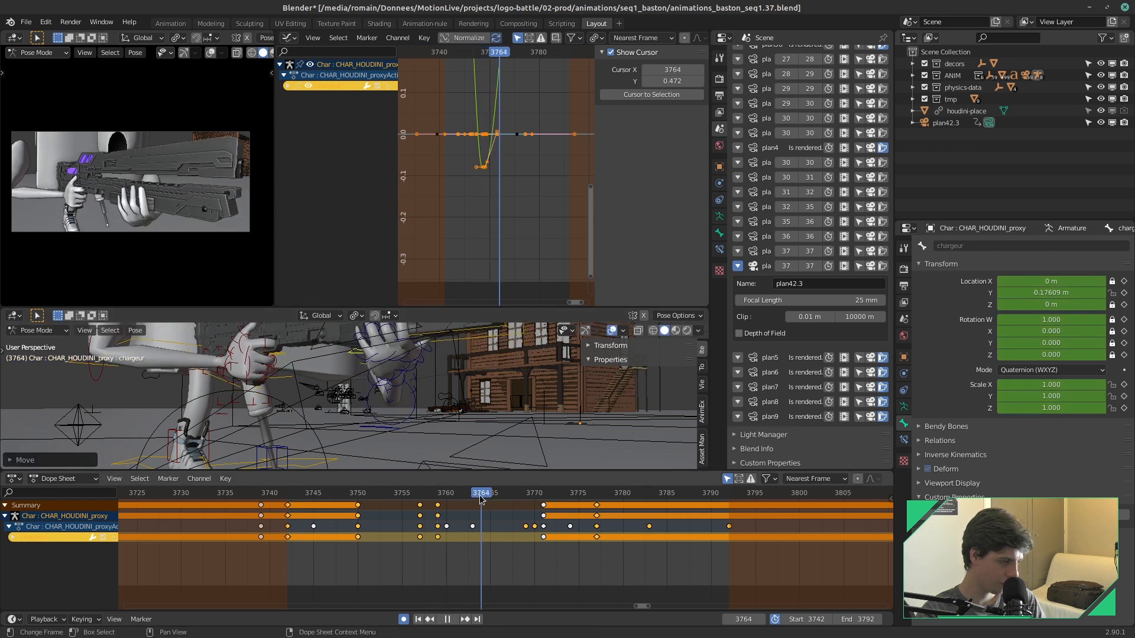
key("space")
key("g")
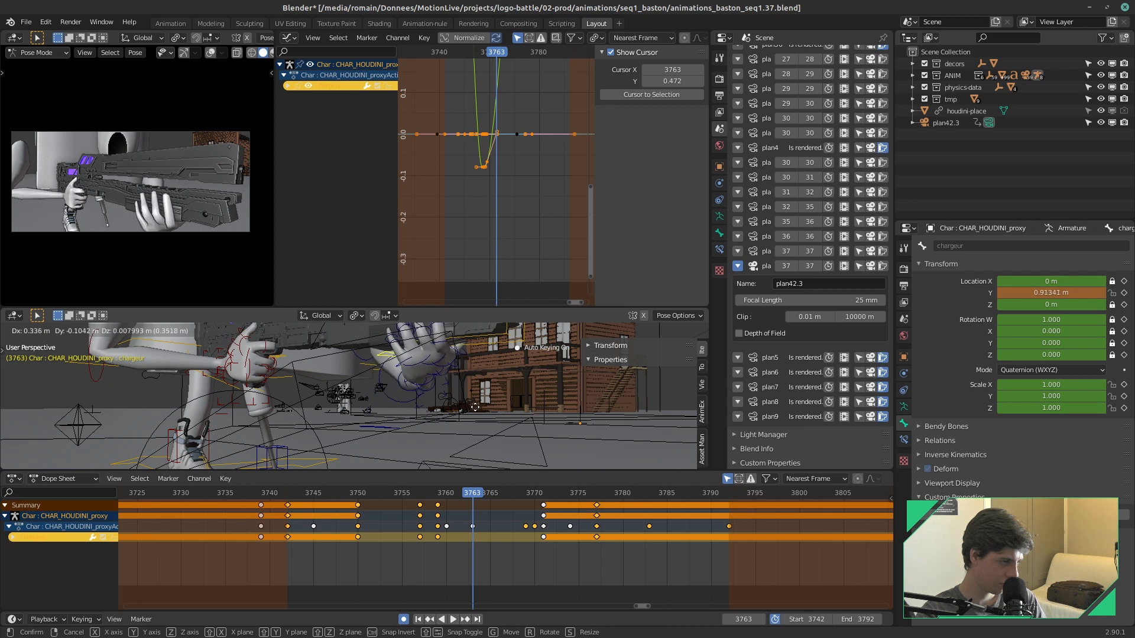
left_click(481, 407)
Step: Try an extra chargeur keyframe at frame 3765 with its Y location at 0.88371 m and remove it
left_click_drag(477, 496, 492, 498)
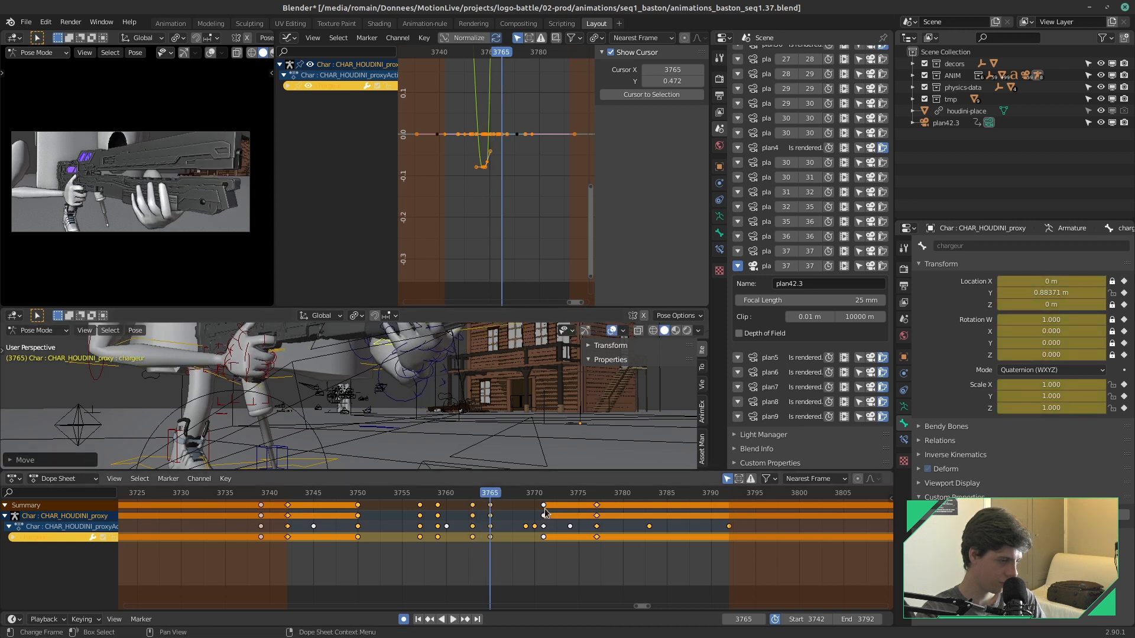
key("space")
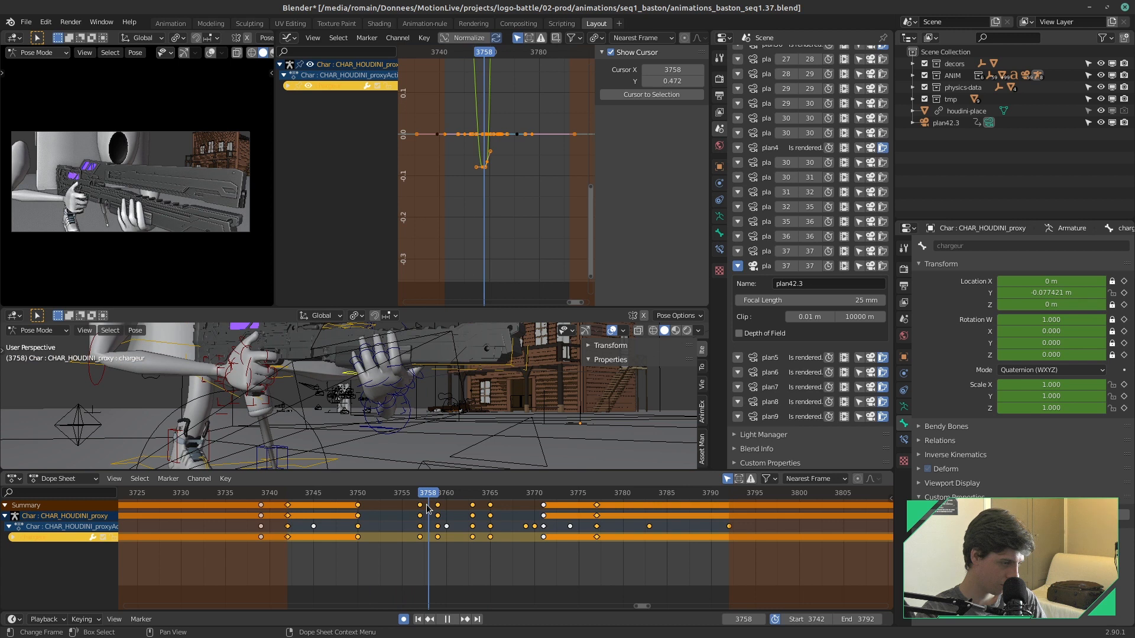
left_click_drag(448, 509, 490, 501)
key("space")
key("space")
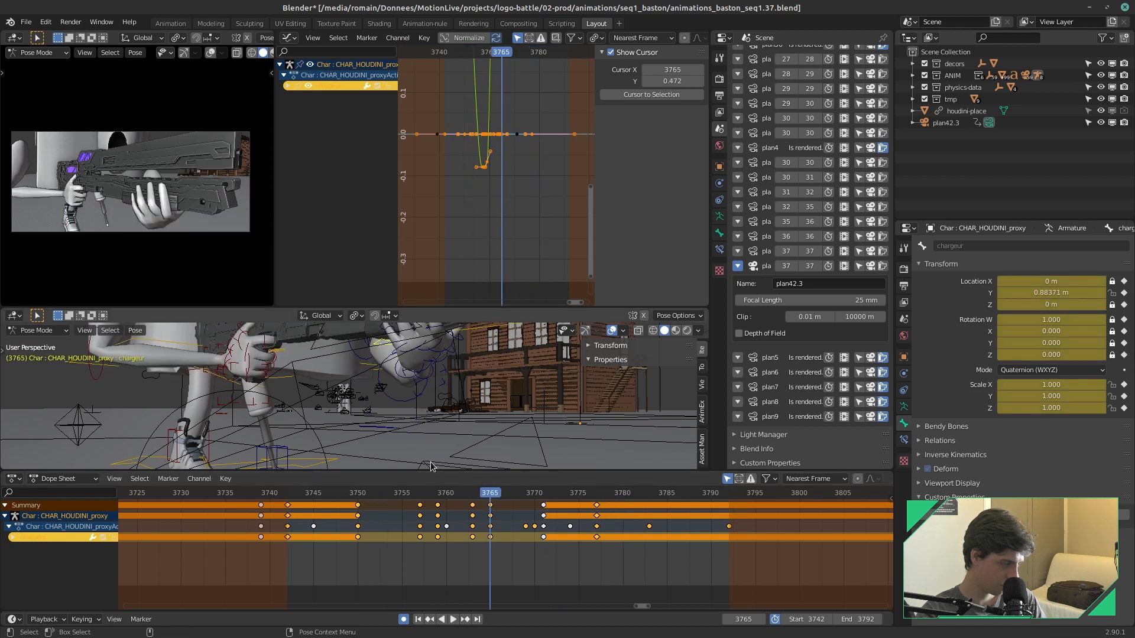
left_click(490, 505)
key("Delete")
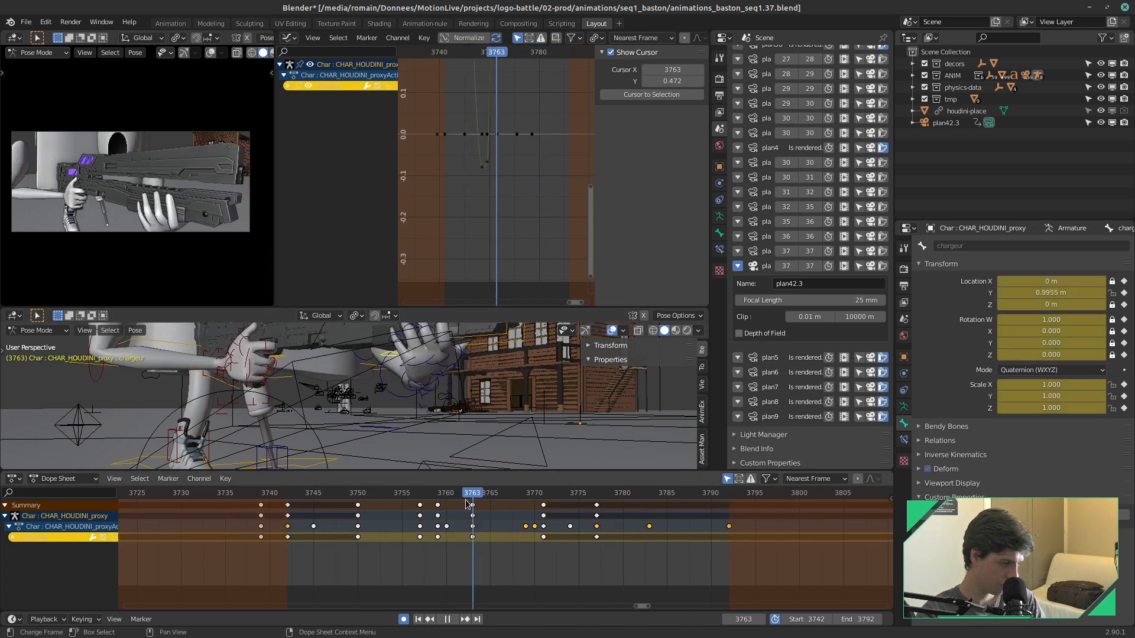
Step: Set the chargeur's Y location to 0.60105 m at frame 3763, shift its 3759 keyframe to 3758 and save
key("g")
left_click(428, 456)
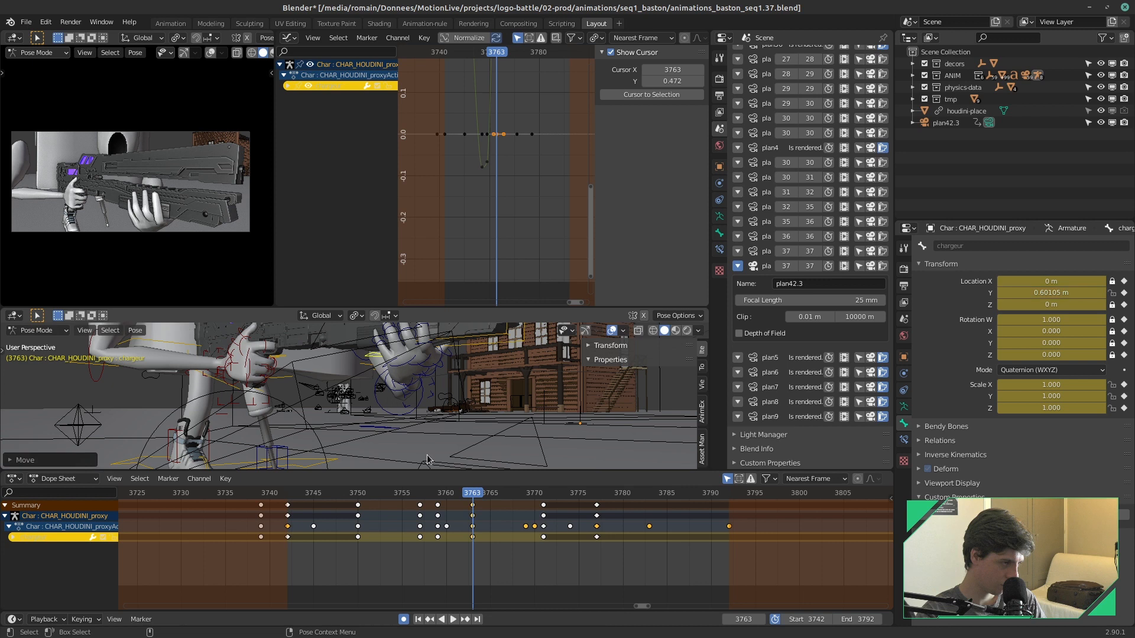
left_click_drag(437, 505, 429, 506)
key("space")
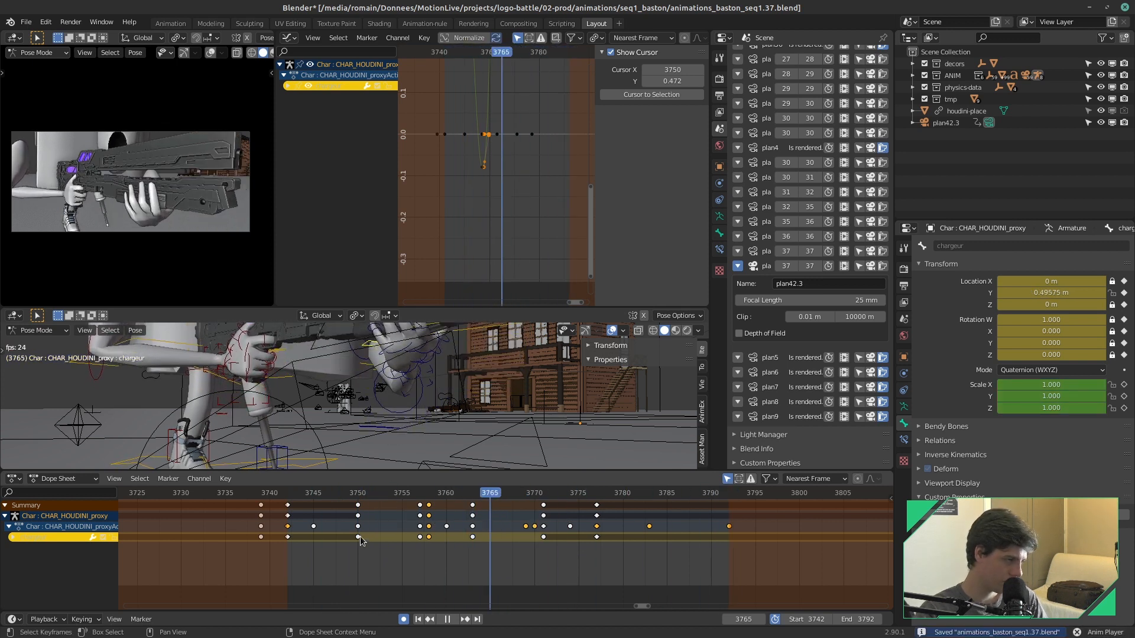
key("space")
key("ctrl+s")
Step: Retime the chargeur's three middle keyframes to frames 3760, 3761 and 3765, preview the motion and save
left_click_drag(448, 518, 404, 497)
key("g")
left_click(475, 515)
left_click(474, 506)
key("g")
left_click(498, 520)
left_click_drag(477, 497, 420, 517)
key("space")
key("space")
key("ctrl+s")
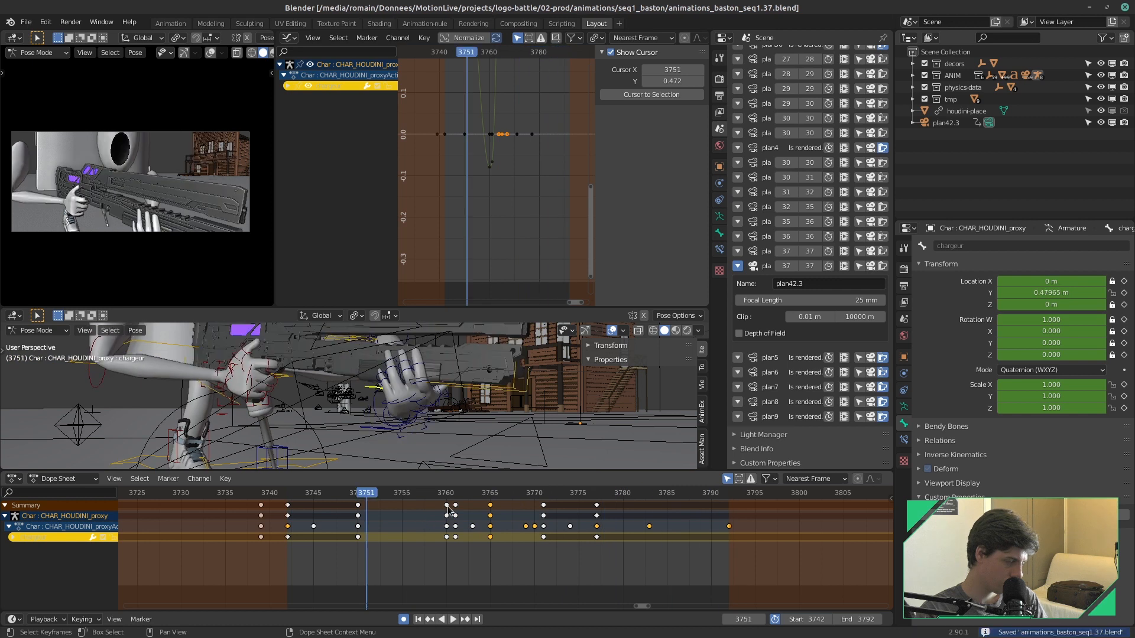
Step: Shift the chargeur's pair of pulled-back keyframes earlier to frames 3753 and 3754 and play back the animation
left_click_drag(438, 504, 439, 509)
key("g")
left_click(433, 507)
key("space")
key("space")
key("g")
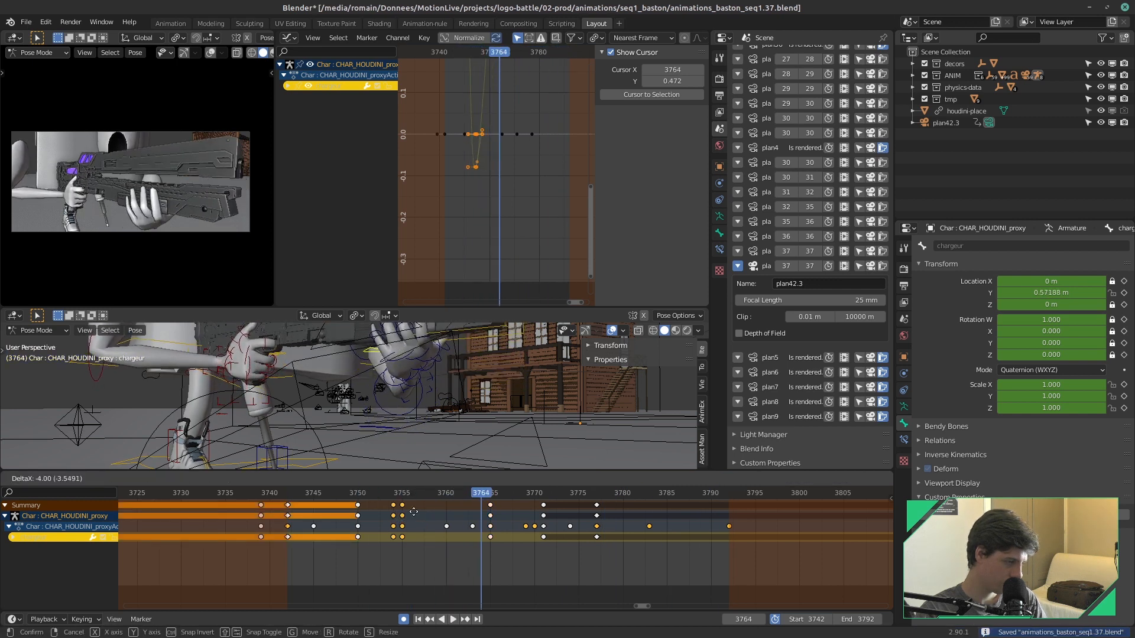
left_click(406, 512)
key("alt+a")
key("space")
key("space")
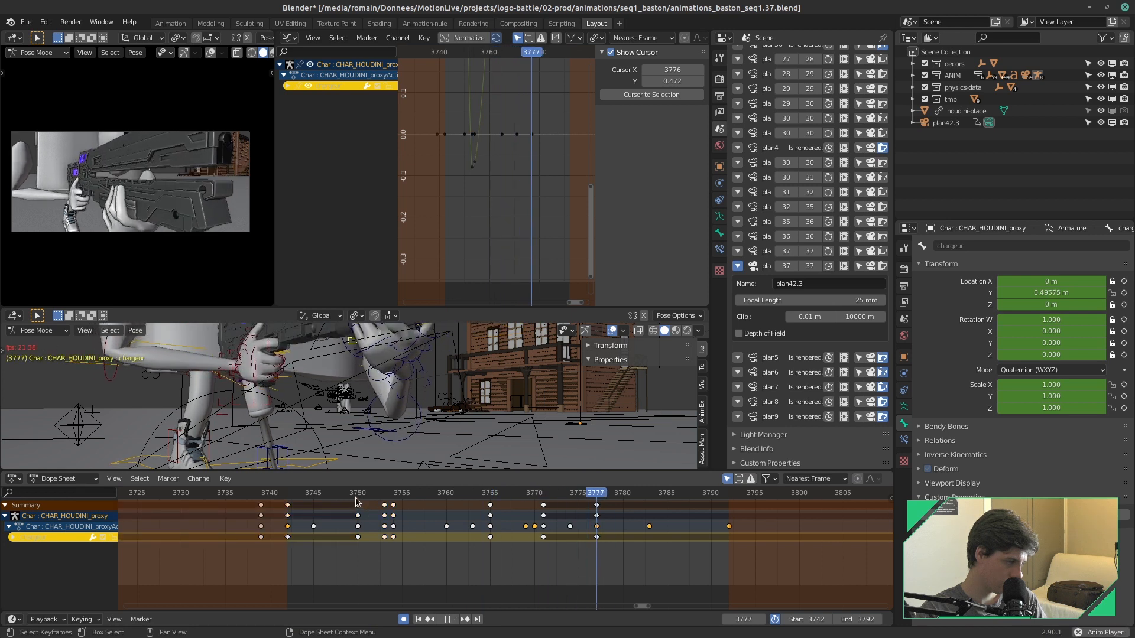
Step: Copy the chargeur's keyframe from frame 3754 to frame 3760 to hold the pulled-back pose, preview it and save
left_click(358, 495)
key("space")
left_click(358, 495)
key("space")
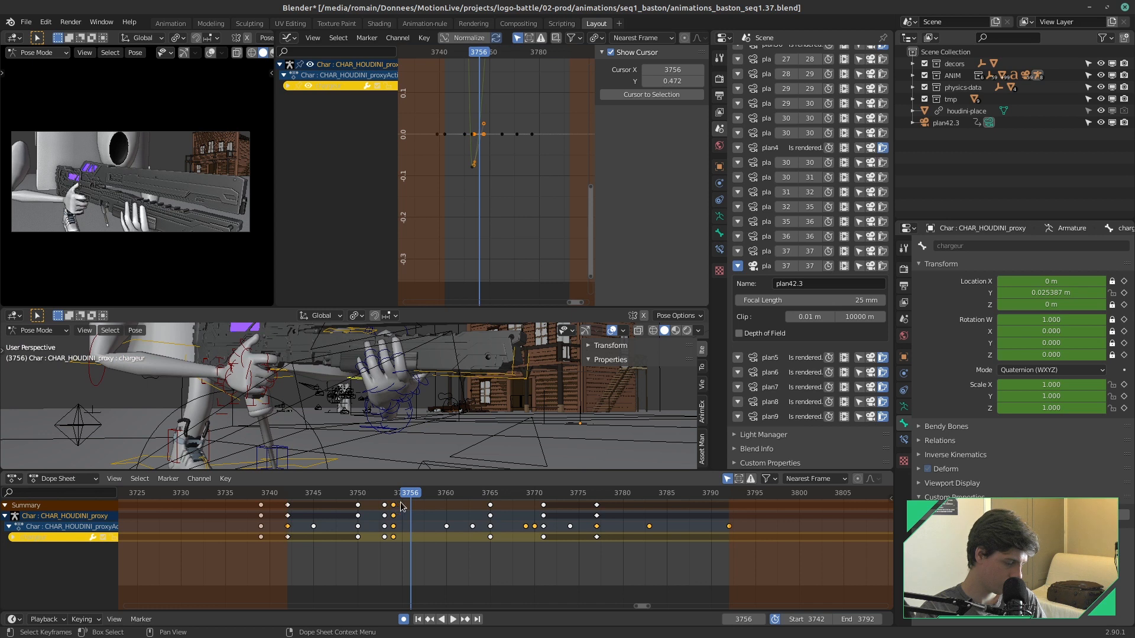
left_click_drag(417, 496, 446, 496)
key("ctrl+c")
key("ctrl+v")
key("ctrl+s")
key("space")
left_click(356, 495)
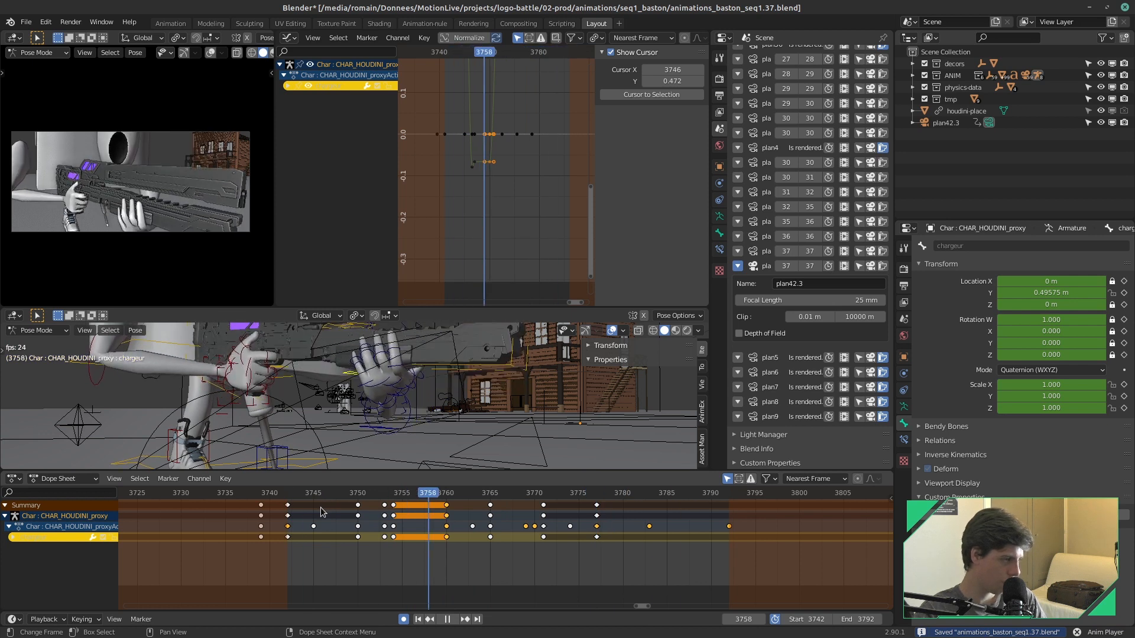
key("Escape")
key("ctrl+s")
Step: Select the arm-ik.R bone and key its location and rotation at frame 3753
left_click_drag(316, 490, 396, 498)
middle_click_drag(331, 402, 206, 418)
left_click(163, 396)
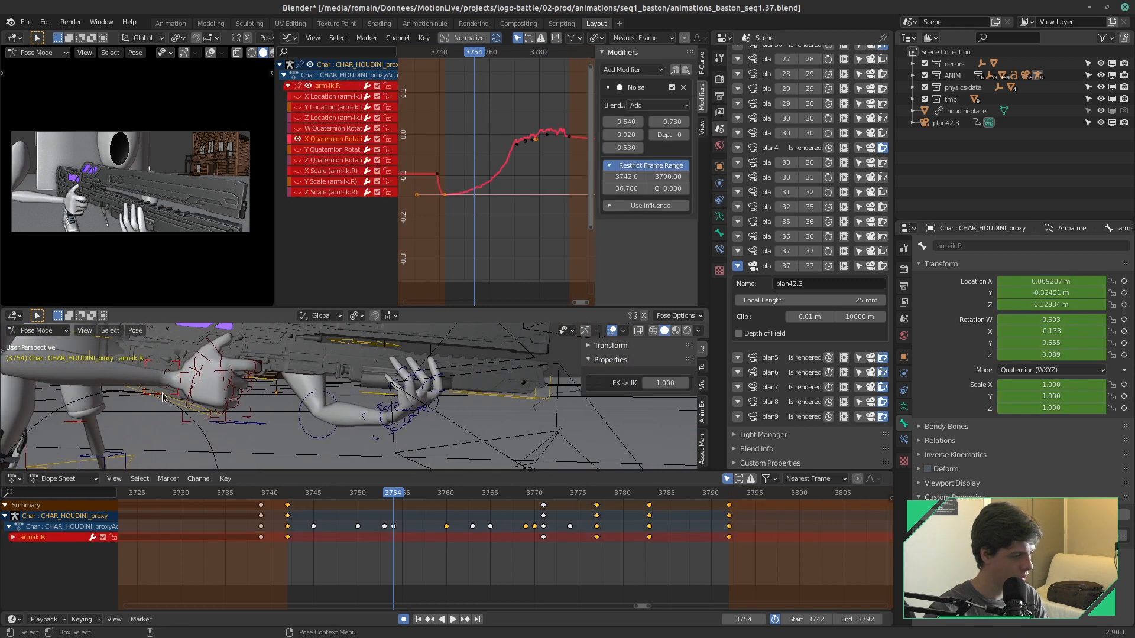
key("Left")
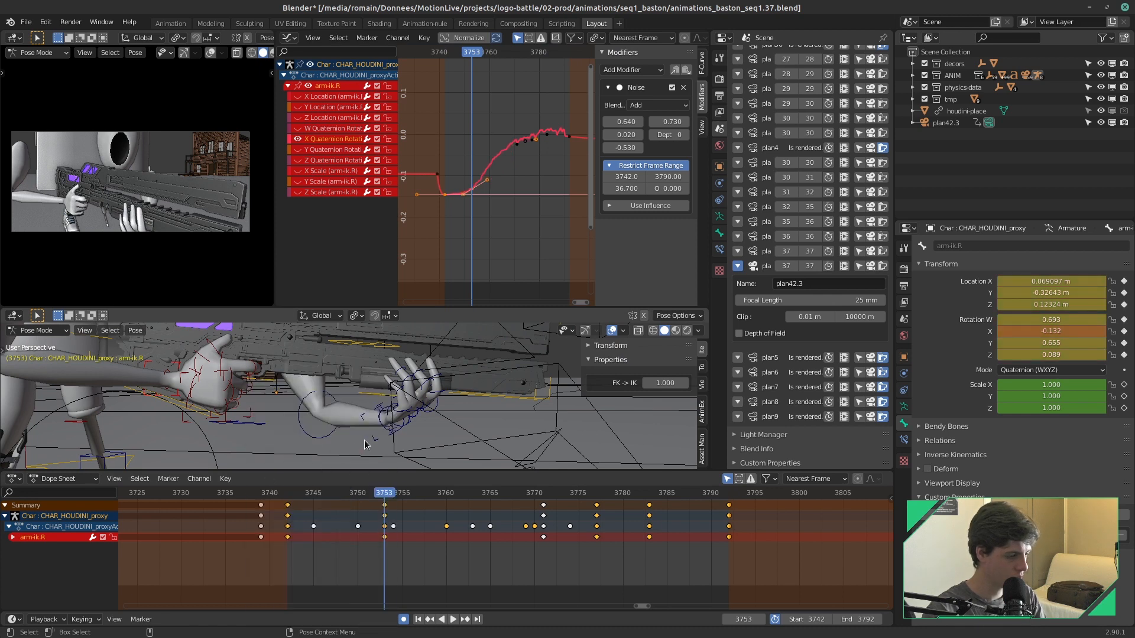
Step: Move and slightly rotate the arm-ik.R bone at frame 3755 so the arm reacts to the reload
key("Right")
key("Right")
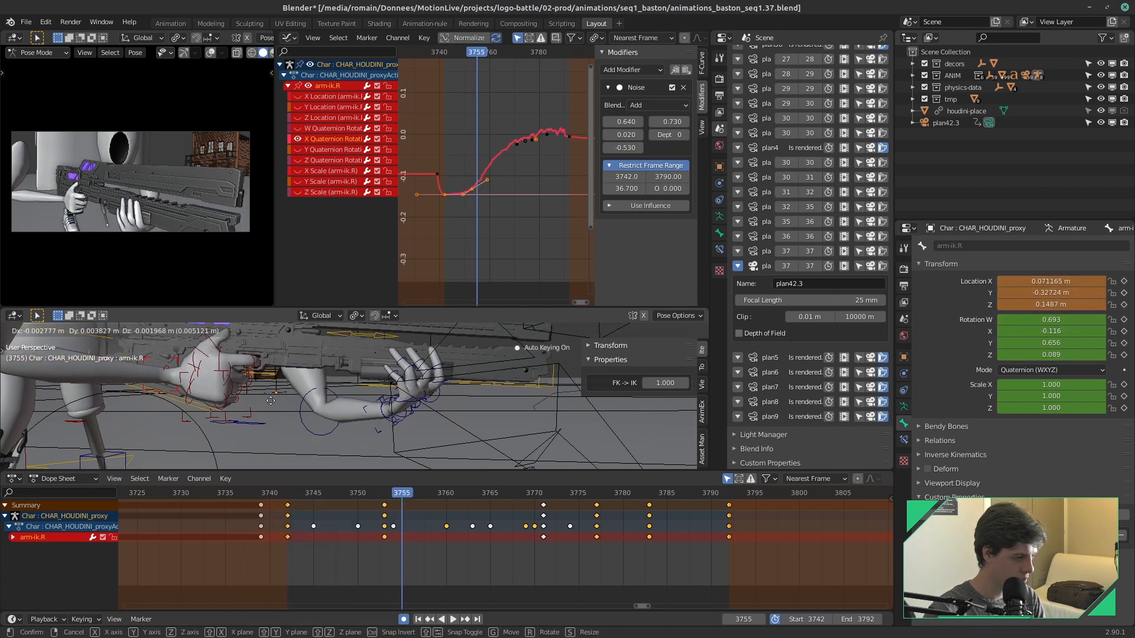
left_click(288, 404)
key("r")
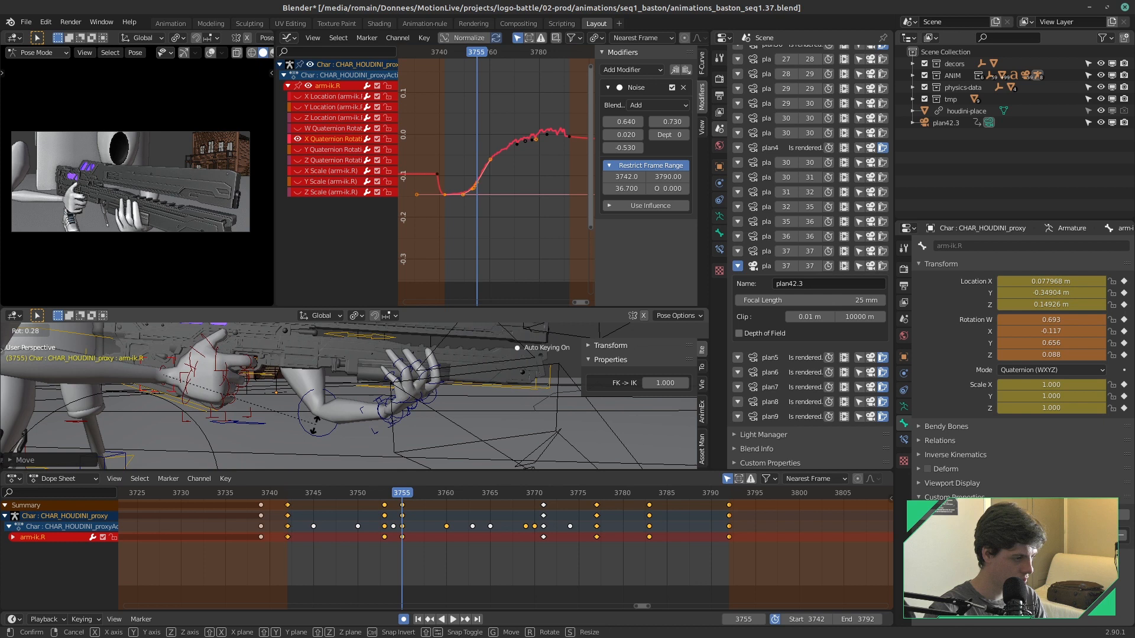
left_click(312, 434)
Step: Move the arm-ik.R bone slightly at frame 3758 and play back the motion
key("Right")
key("Right")
key("Right")
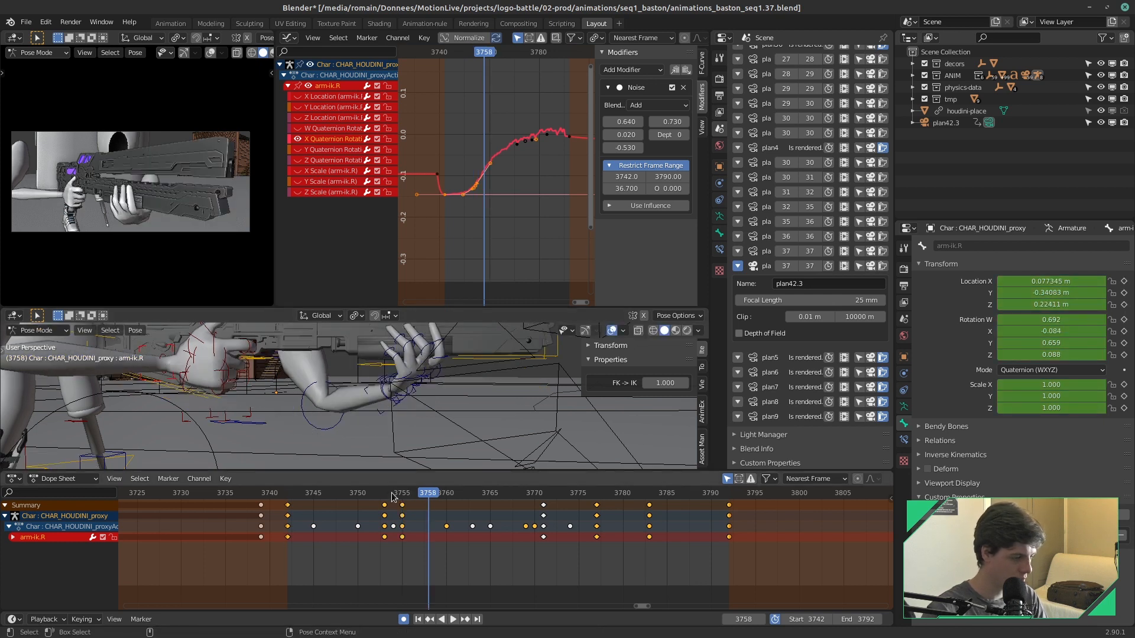
key("g")
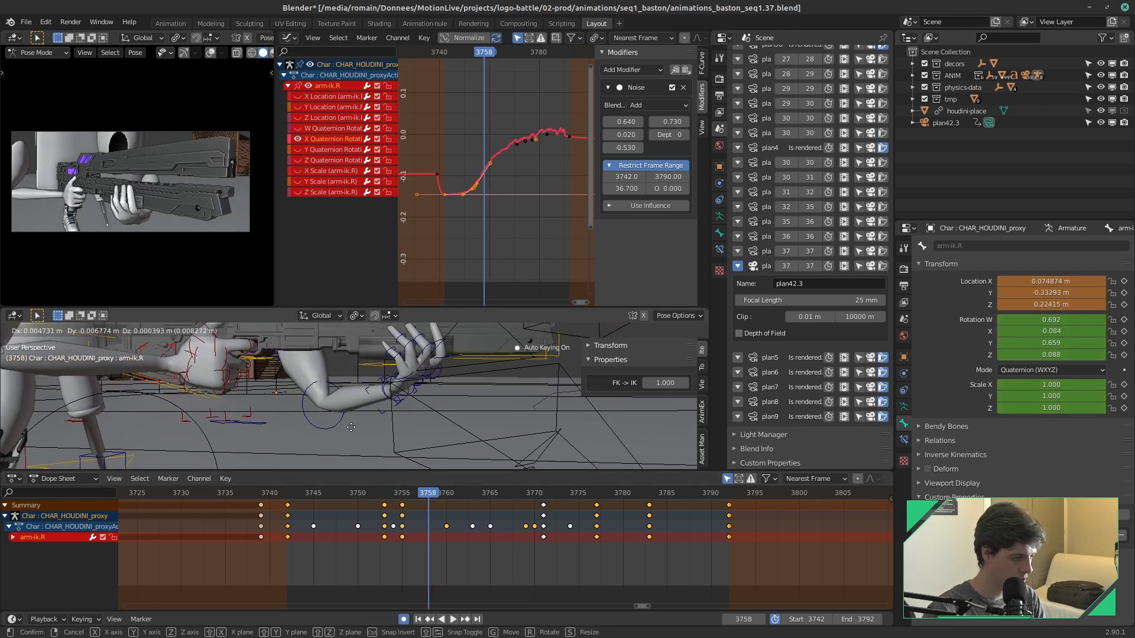
left_click(342, 436)
key("space")
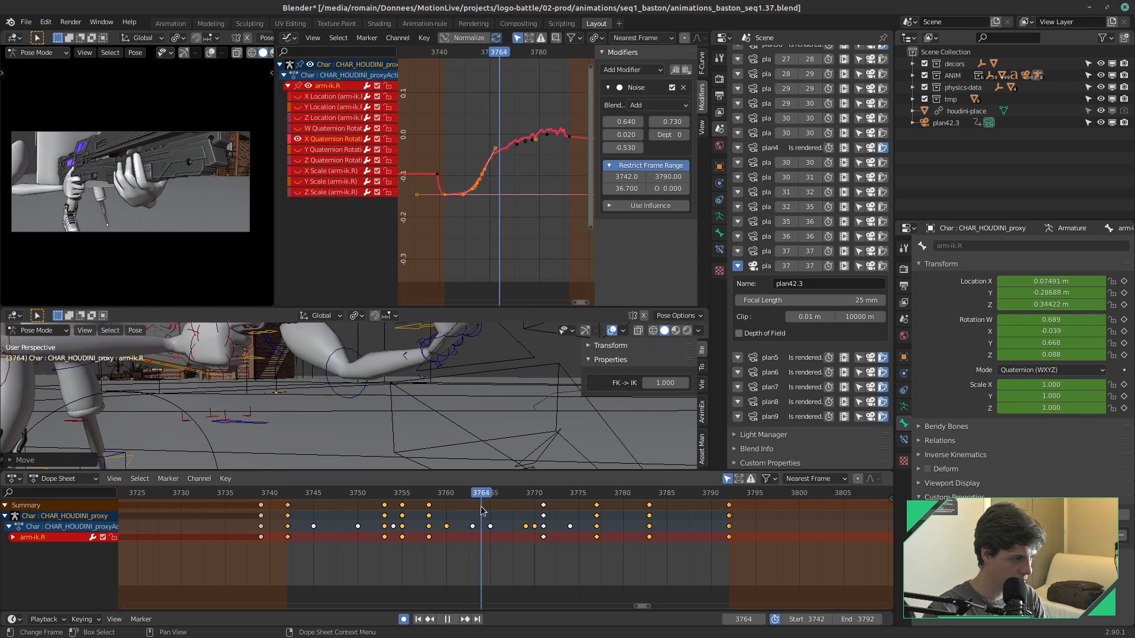
Step: Key the arm-ik.R bone at frame 3763 and reposition it with a move and trackball rotation at frame 3765
left_click_drag(476, 512, 472, 503)
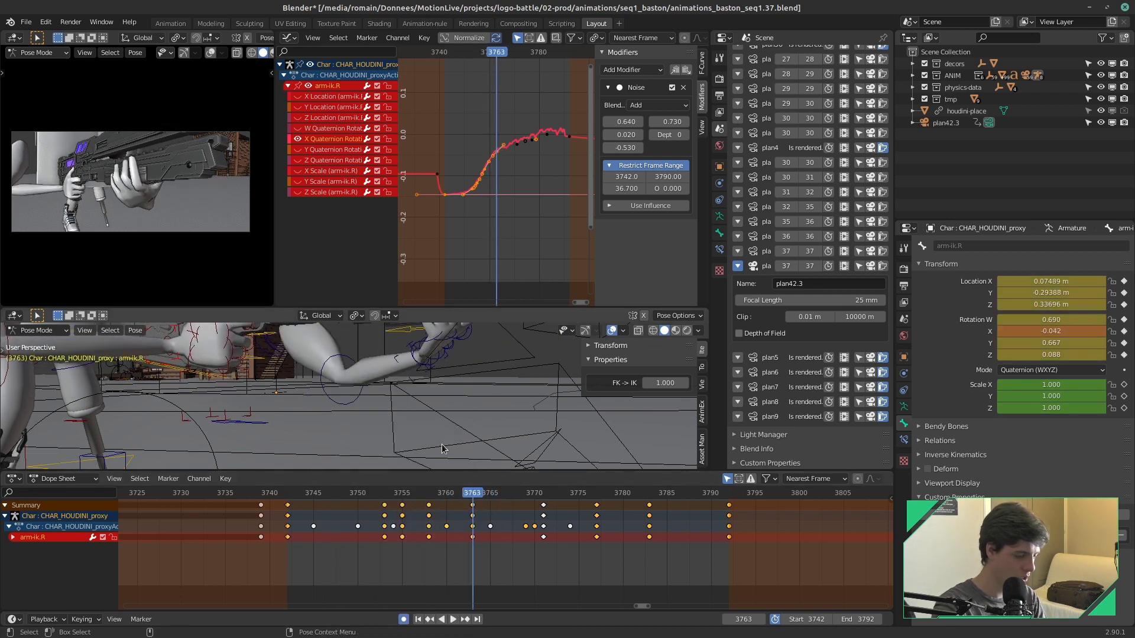
key("Right")
key("Right")
scroll(450, 432, "down", 1)
middle_click_drag(437, 386, 414, 408, "alt")
key("g")
left_click(413, 409)
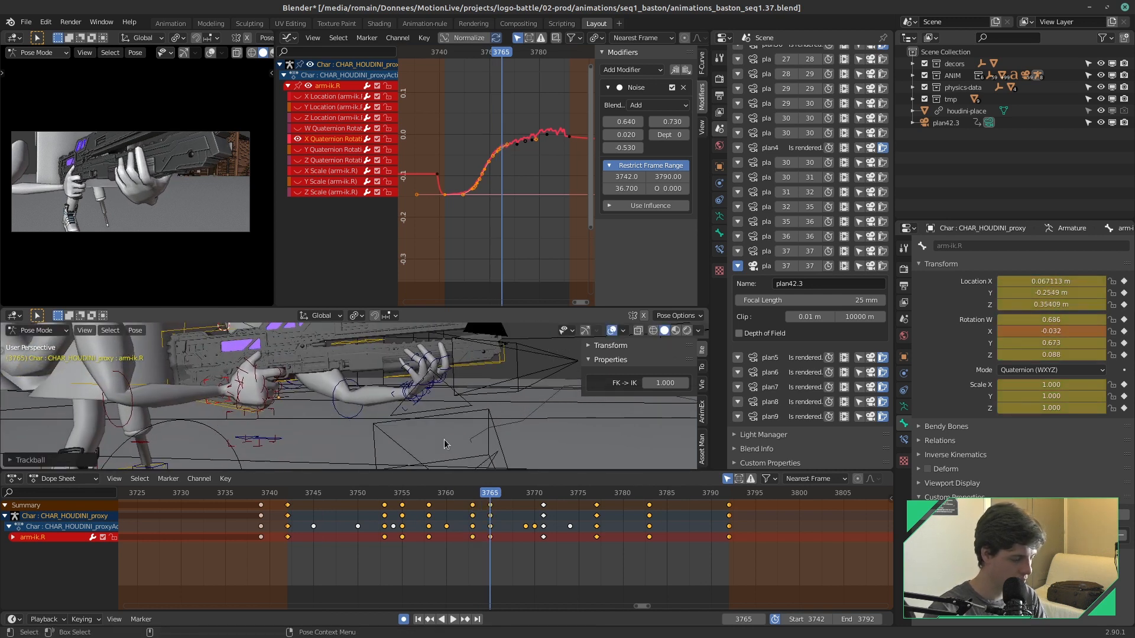
Step: Preview the arm motion, shift the arm-ik.R keyframe at 3753 one frame earlier to 3752 and play it back
key("Right")
key("Right")
key("Right")
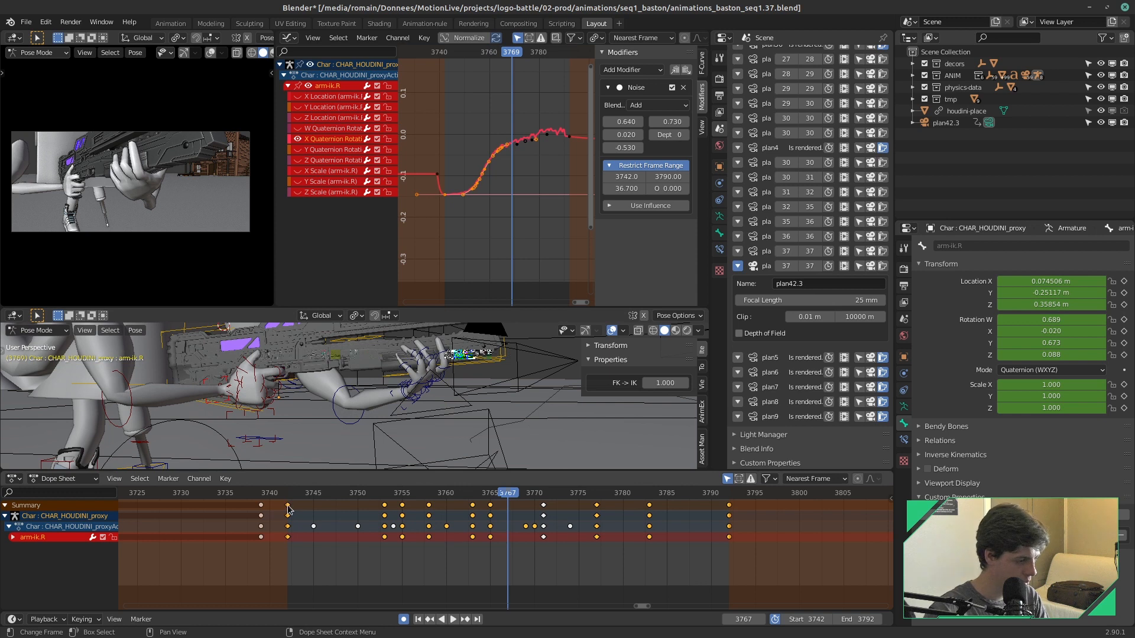
key("space")
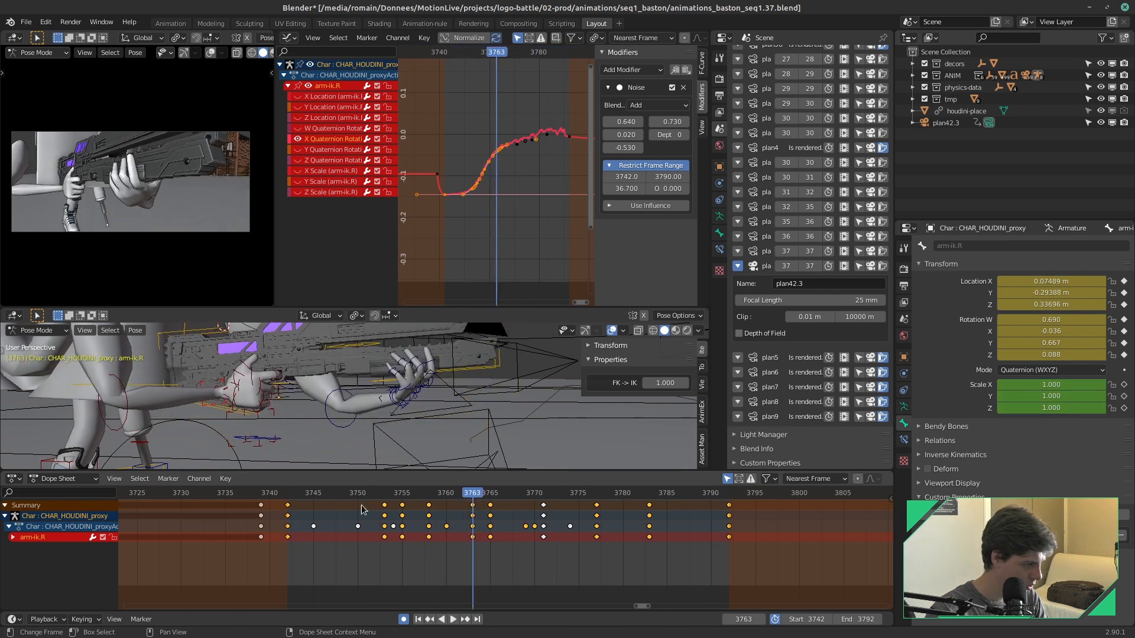
left_click(385, 506)
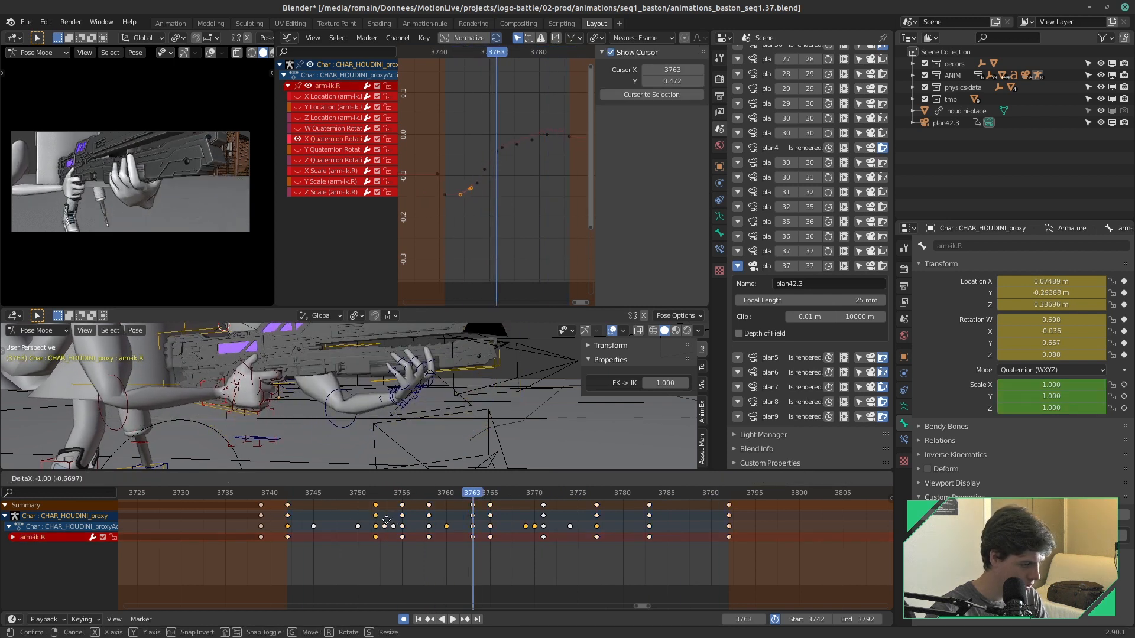
left_click(387, 520)
key("space")
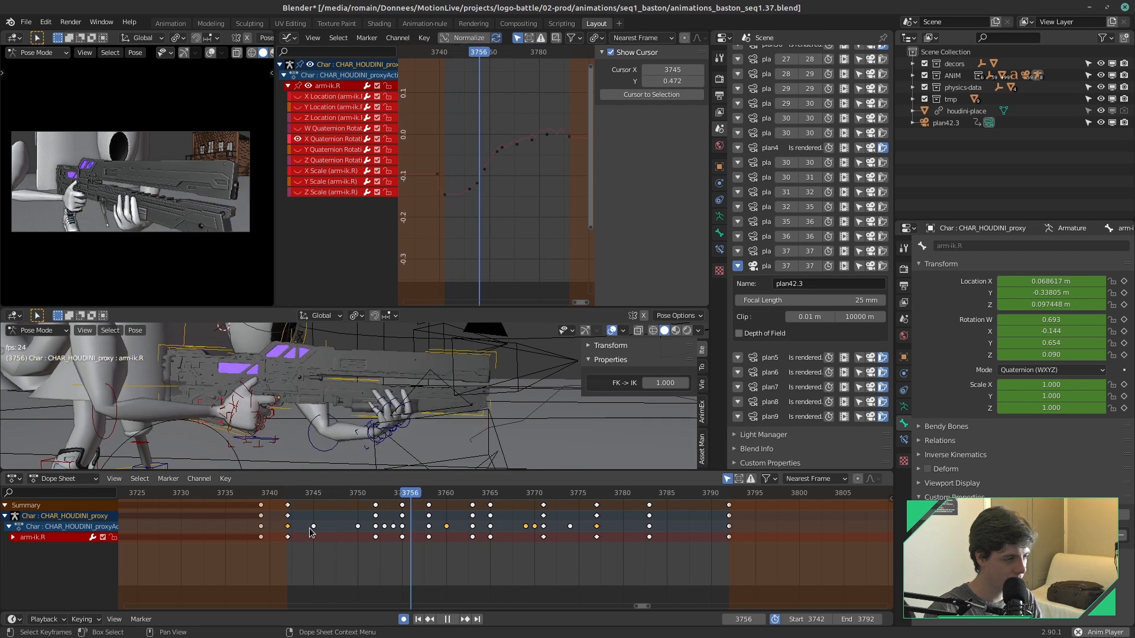